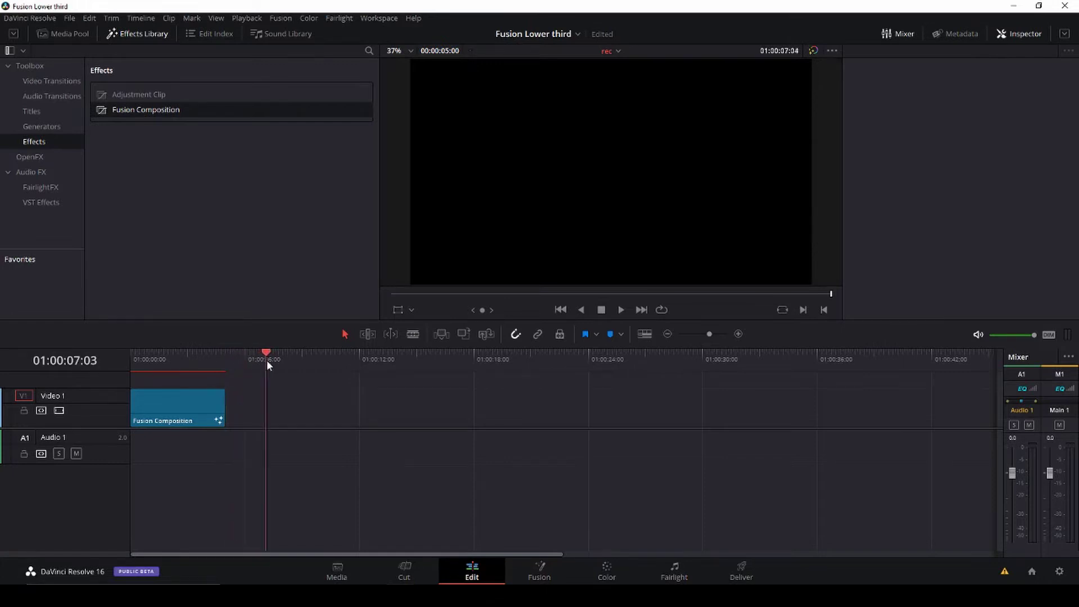
Step: Extend the Fusion Composition clip to 7 seconds, rewind the playhead, and open it on the Fusion page
drag(226, 409, 262, 408)
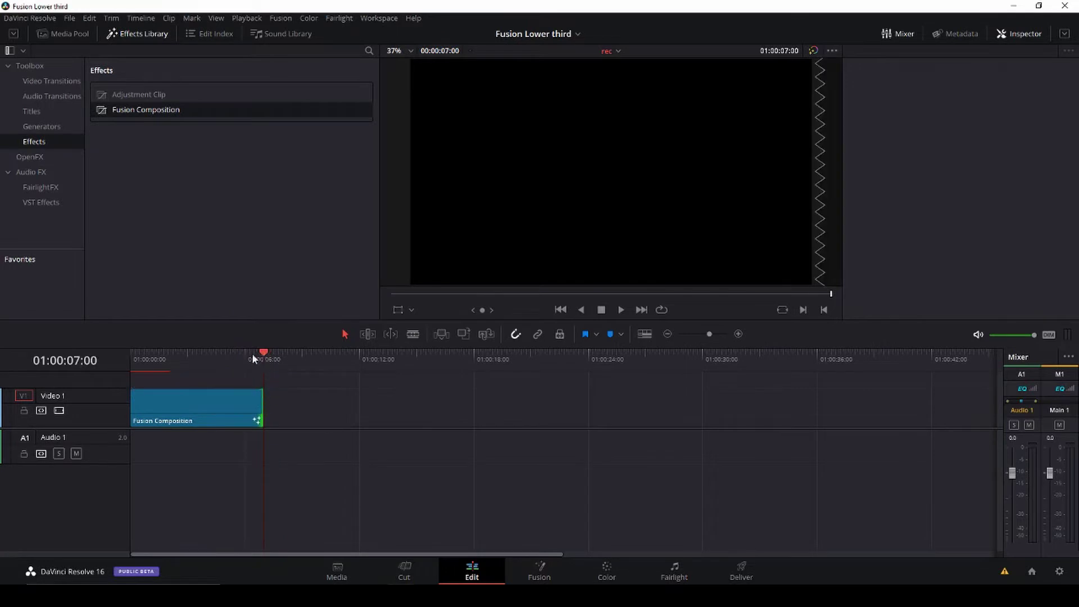
mouse_move(252, 358)
mouse_down()
mouse_move(119, 353)
mouse_move(260, 376)
mouse_up()
click(191, 400)
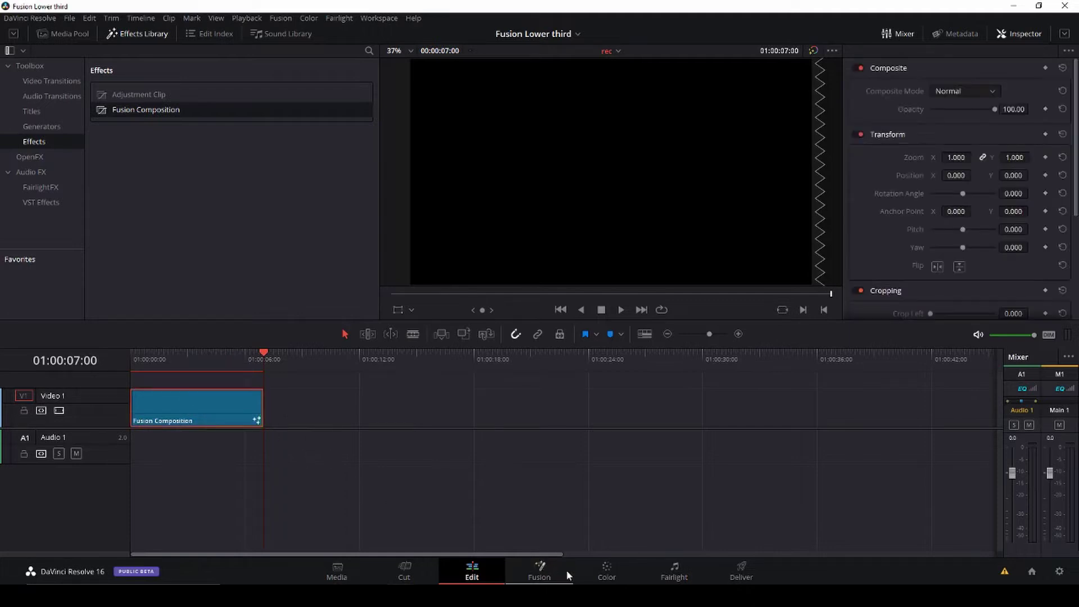
click(140, 360)
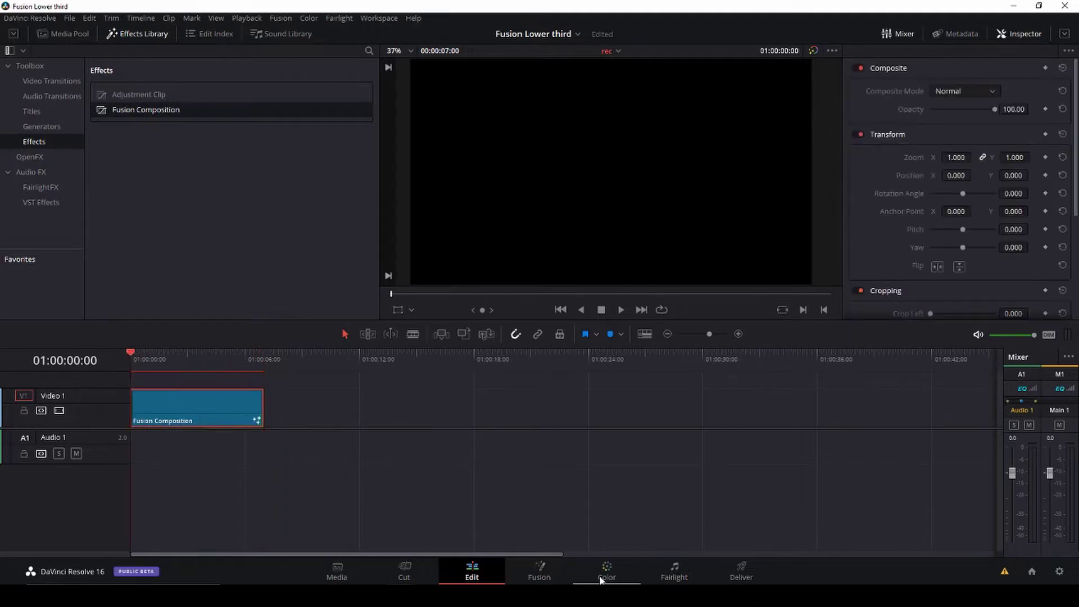
click(551, 578)
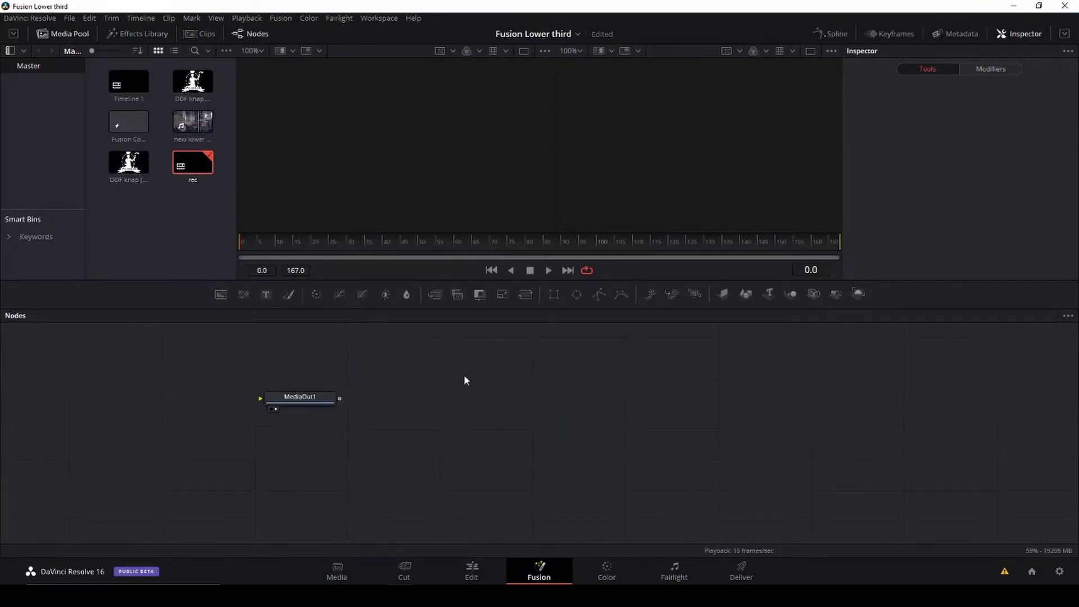
Step: Hide the media pool, shift MediaOut1 to the right, and add a Background node to the graph
click(63, 33)
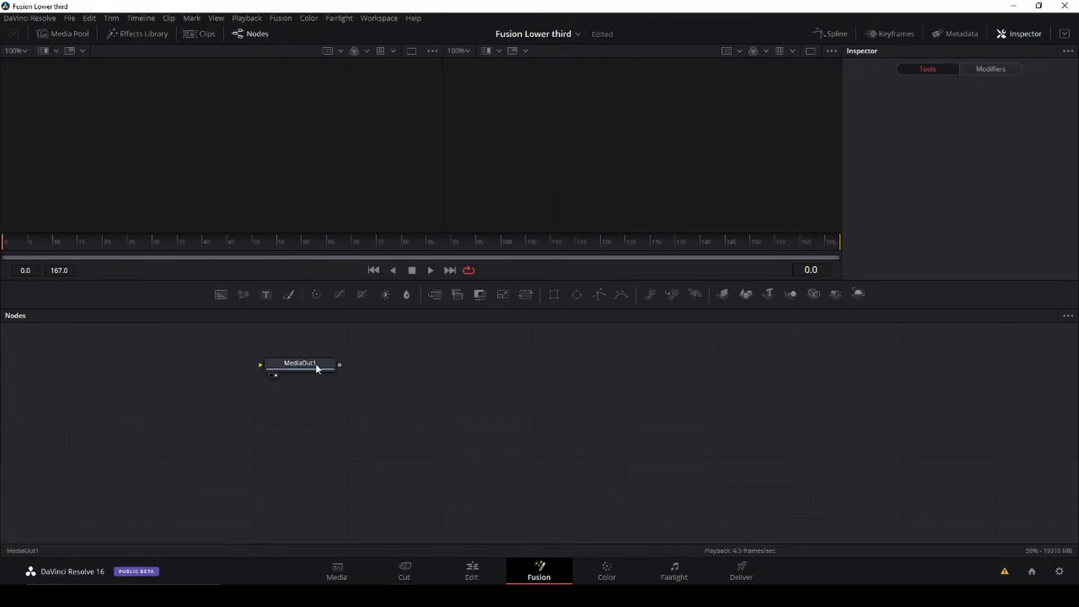
drag(315, 363, 770, 409)
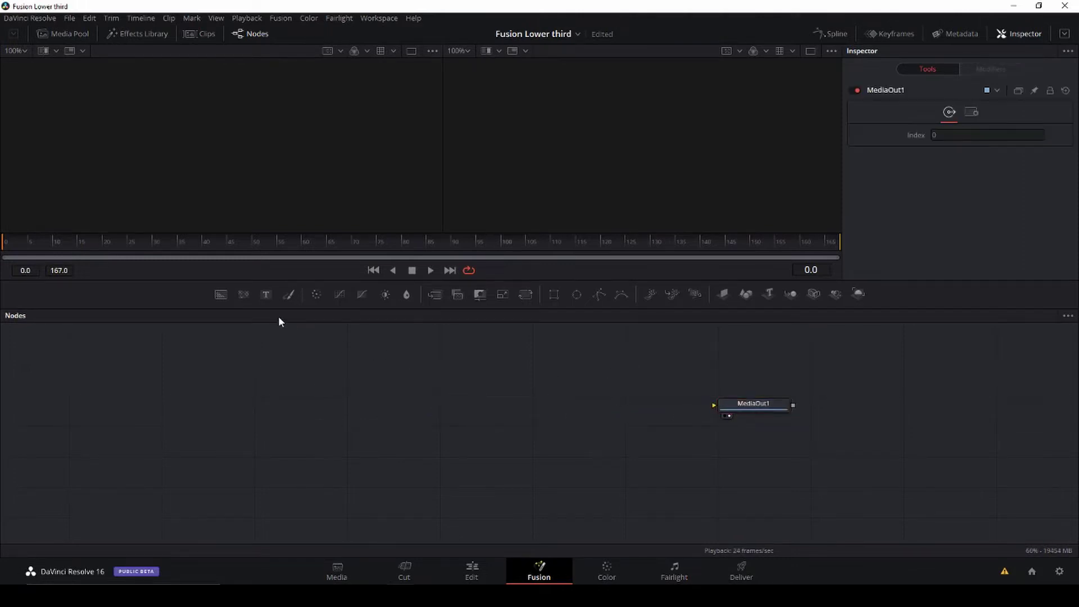
drag(219, 297, 130, 414)
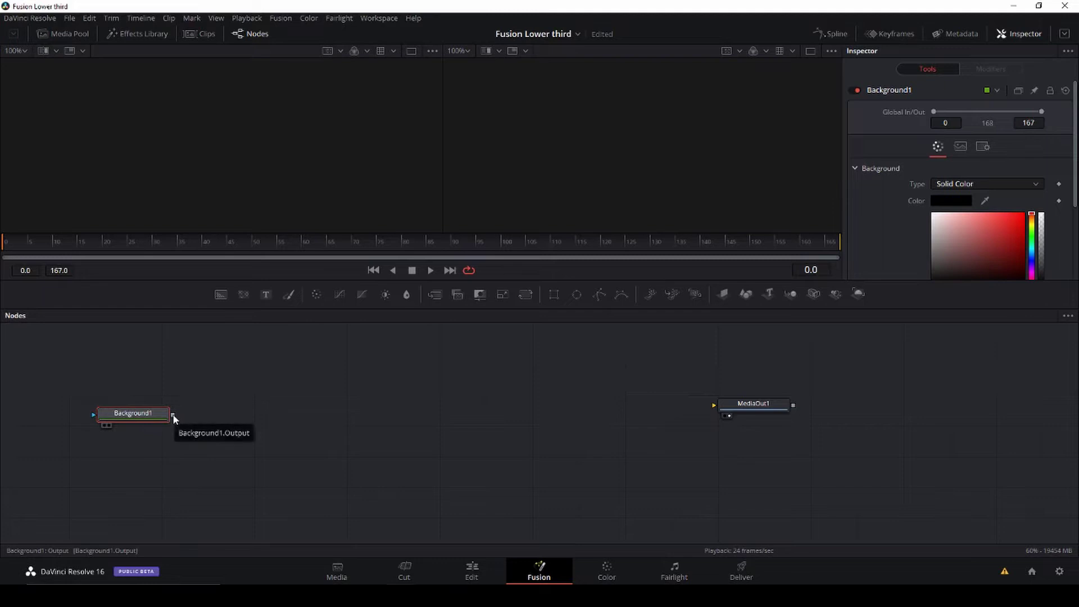
Step: Connect Background1 to MediaOut1 and attach a new Rectangle1 node as its mask
drag(173, 414, 720, 405)
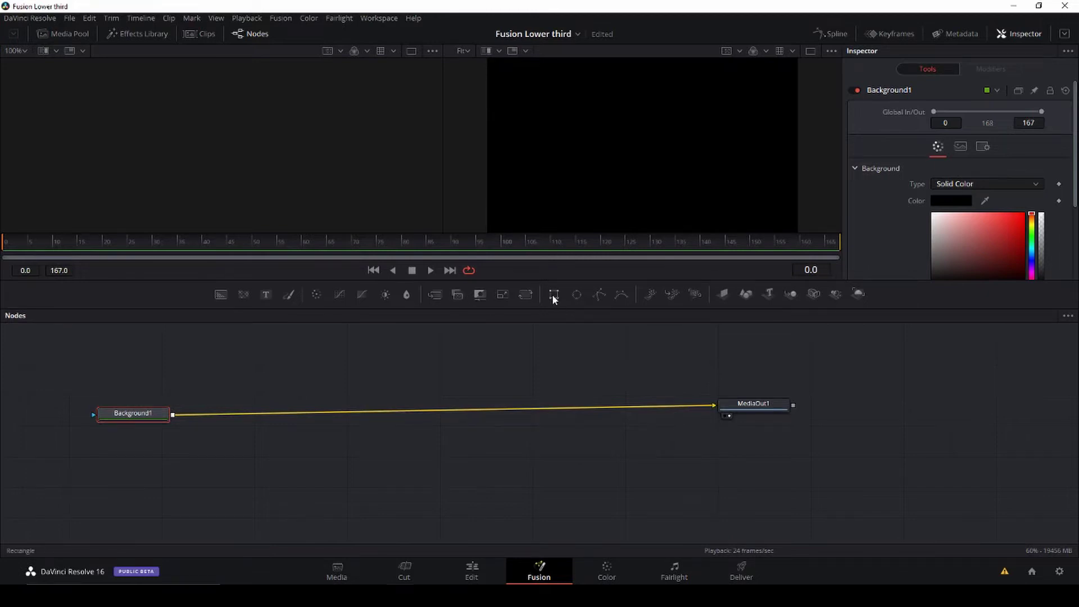
drag(554, 294, 291, 353)
drag(218, 357, 174, 416)
drag(236, 359, 174, 351)
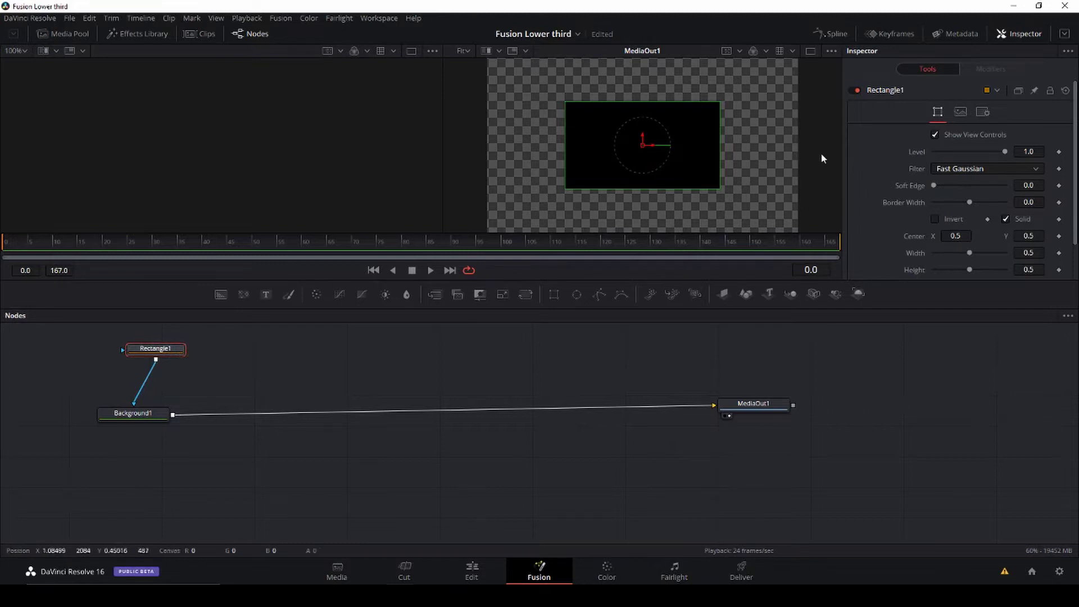
Step: Set Background1's solid colour to pure red in the Inspector
click(145, 415)
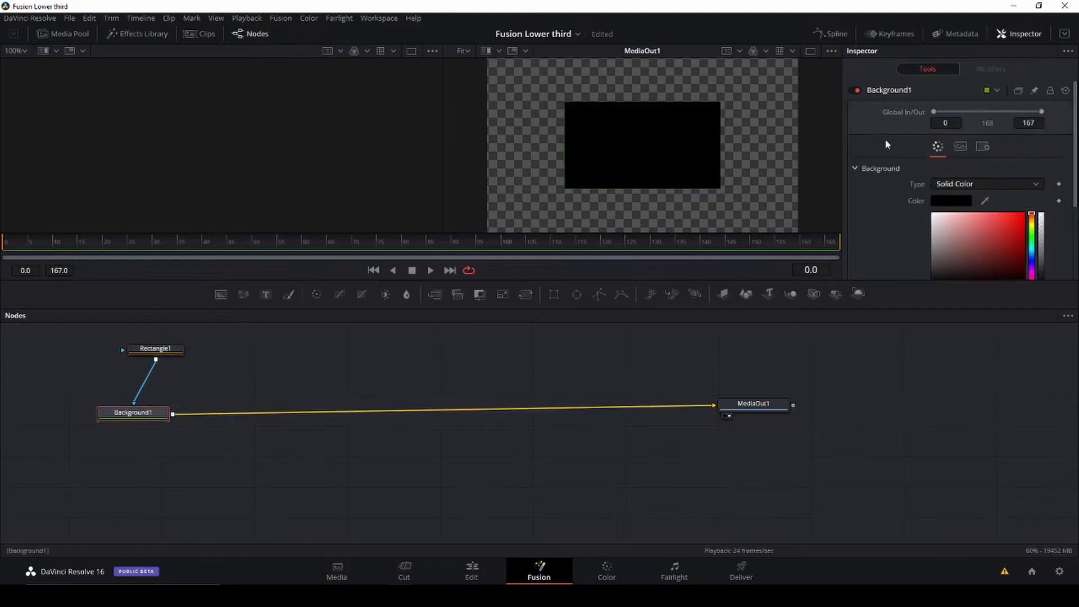
scroll(977, 222, down, 2)
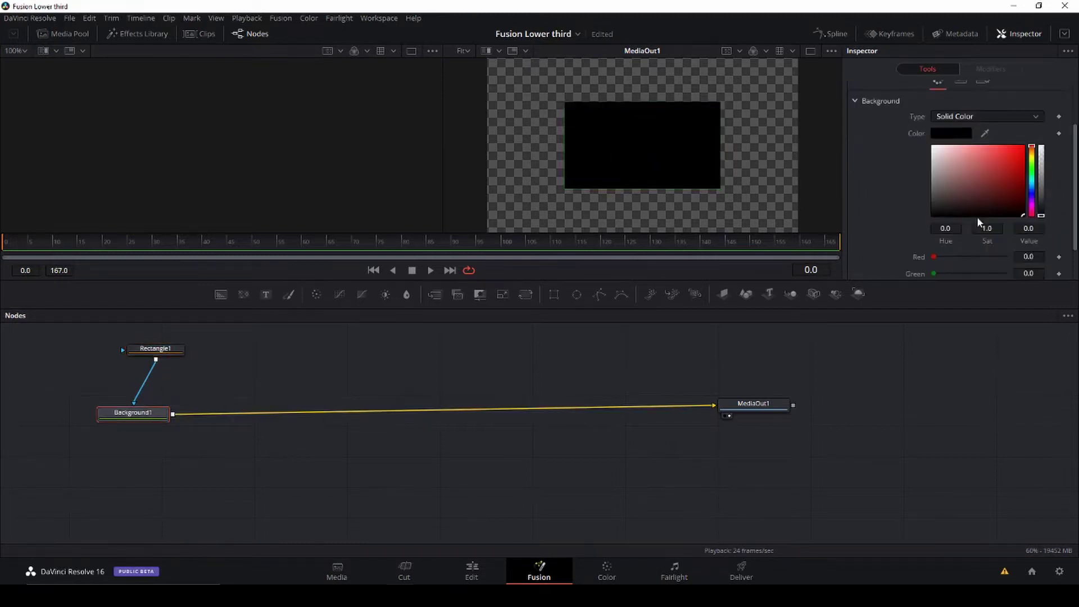
drag(1037, 195, 1021, 153)
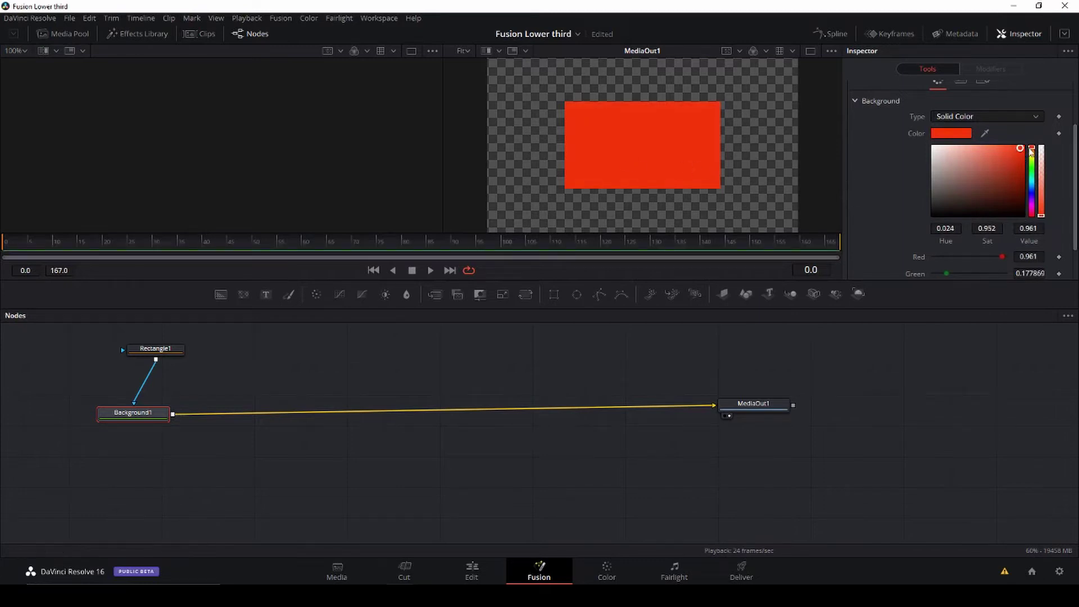
click(1031, 149)
drag(1019, 150, 1024, 151)
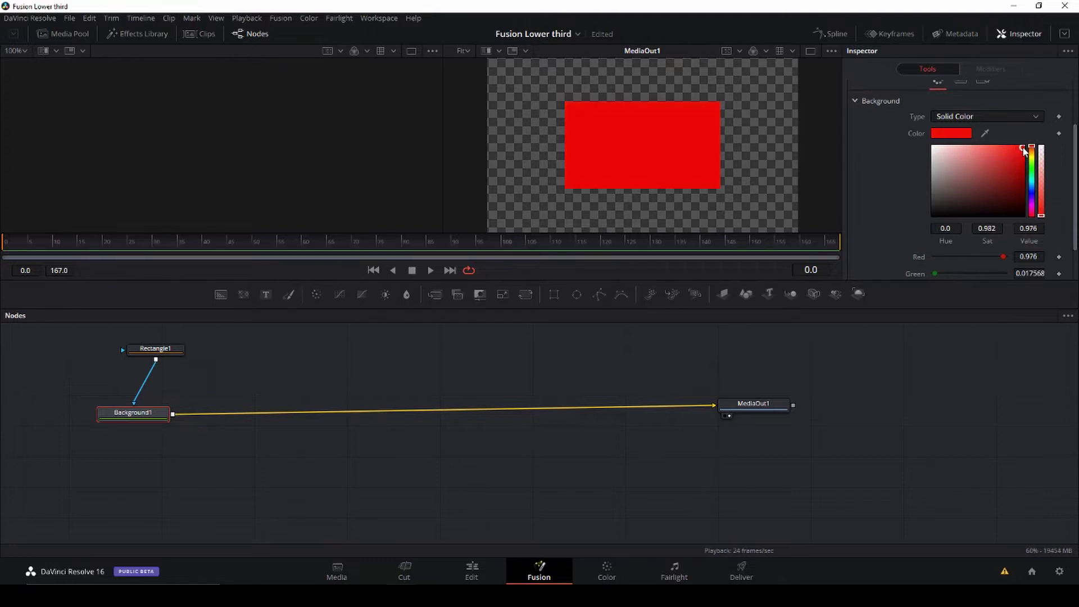
Step: Reshape Rectangle1 into a lower-left bar (width 0.630198, height 0.146302) and place its node above Background1
click(159, 349)
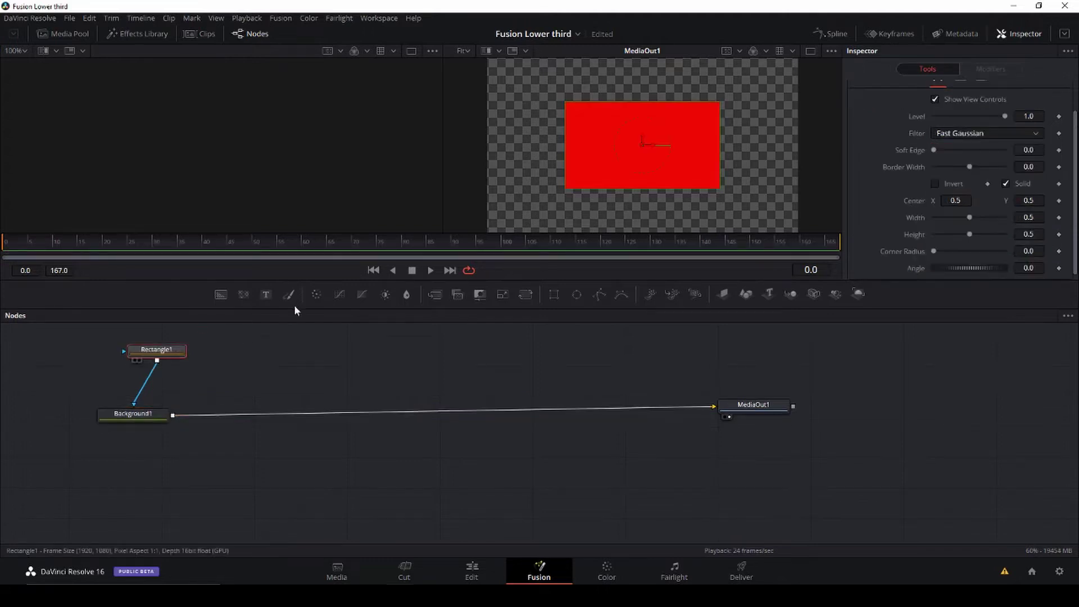
drag(647, 150, 569, 183)
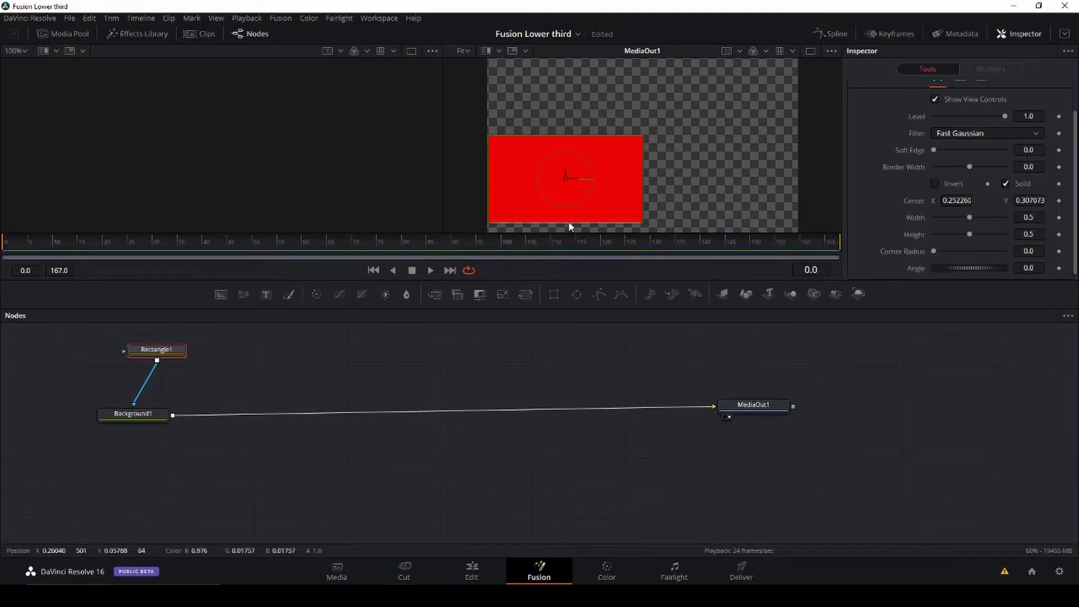
drag(568, 221, 663, 180)
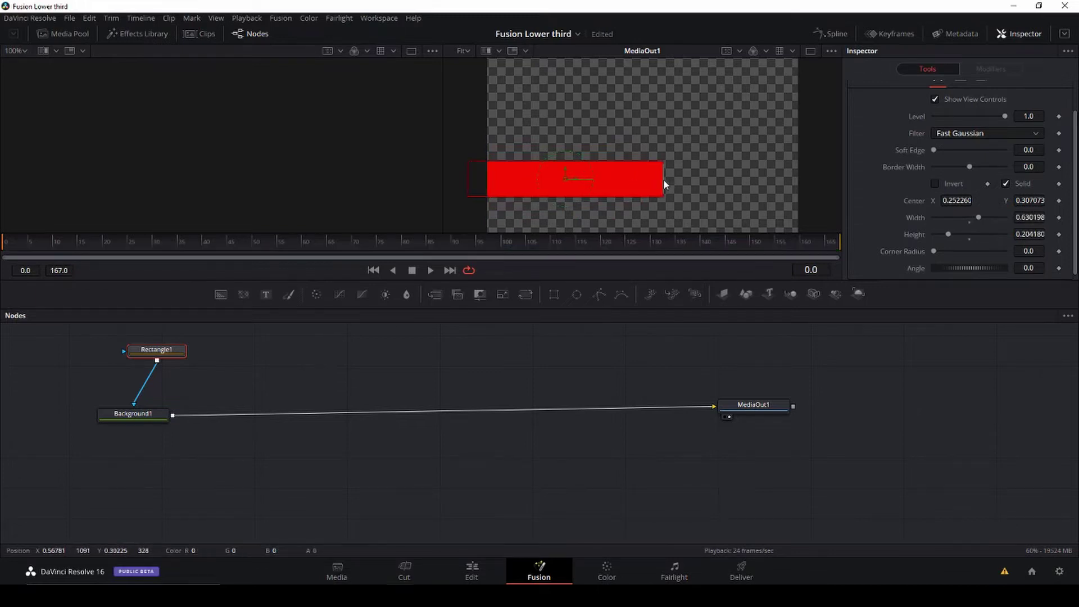
mouse_move(598, 197)
mouse_down()
mouse_move(612, 182)
mouse_move(605, 192)
mouse_move(576, 183)
mouse_move(582, 197)
mouse_up()
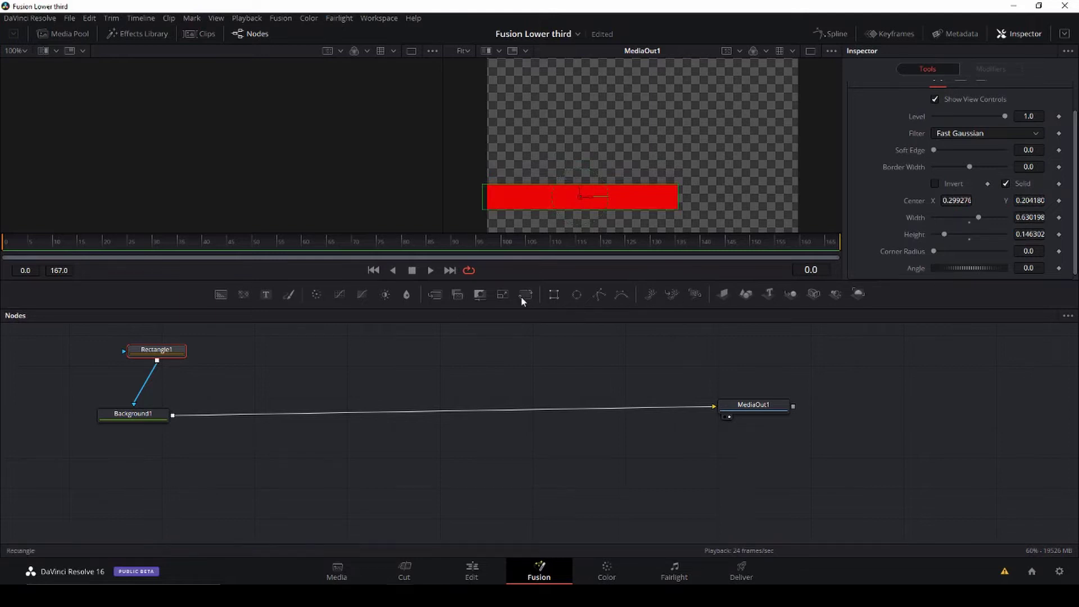
drag(162, 352, 137, 350)
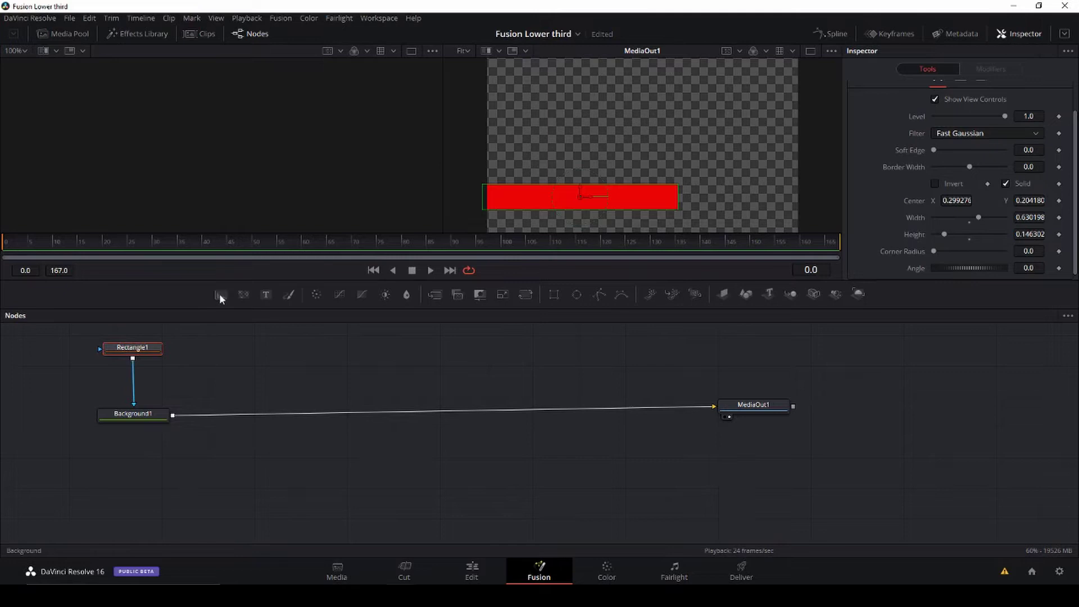
Step: Add a second Background node and a second Rectangle node, arranging them in the graph
drag(219, 293, 173, 414)
drag(312, 387, 306, 356)
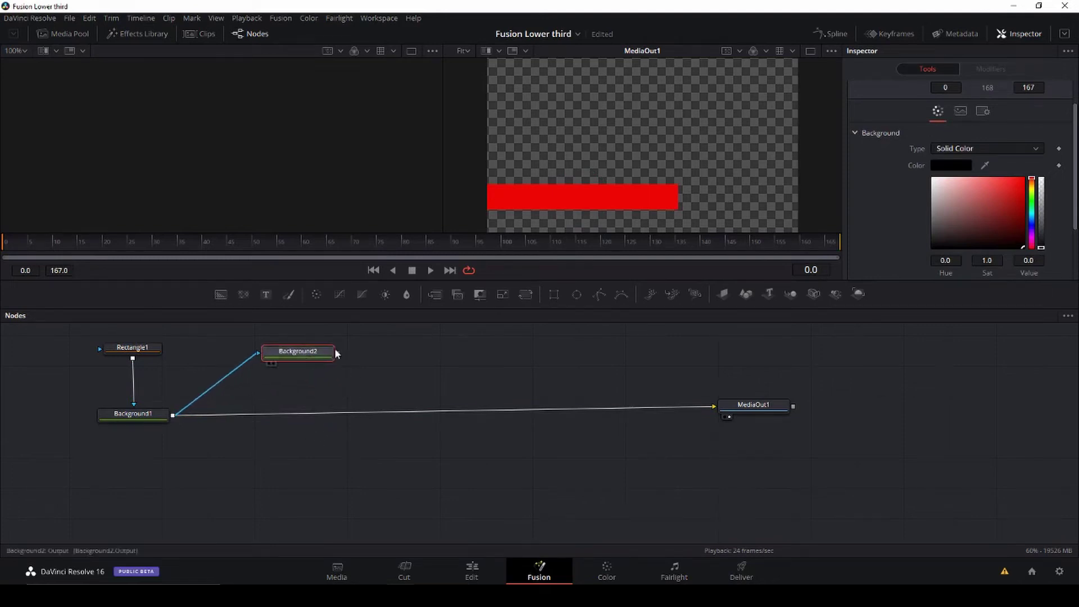
scroll(358, 359, up, 3)
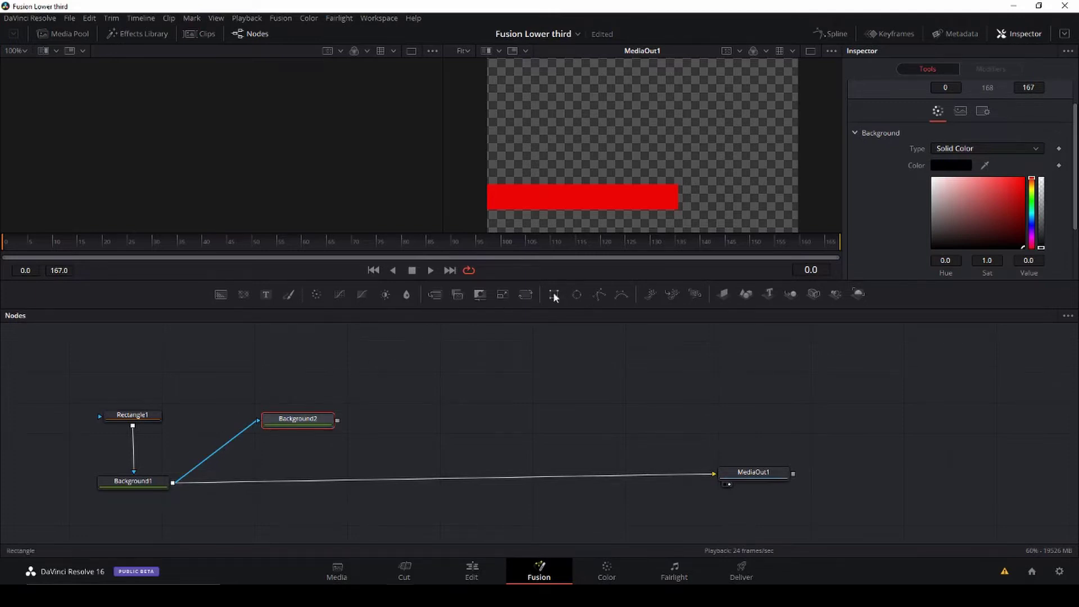
drag(553, 291, 276, 376)
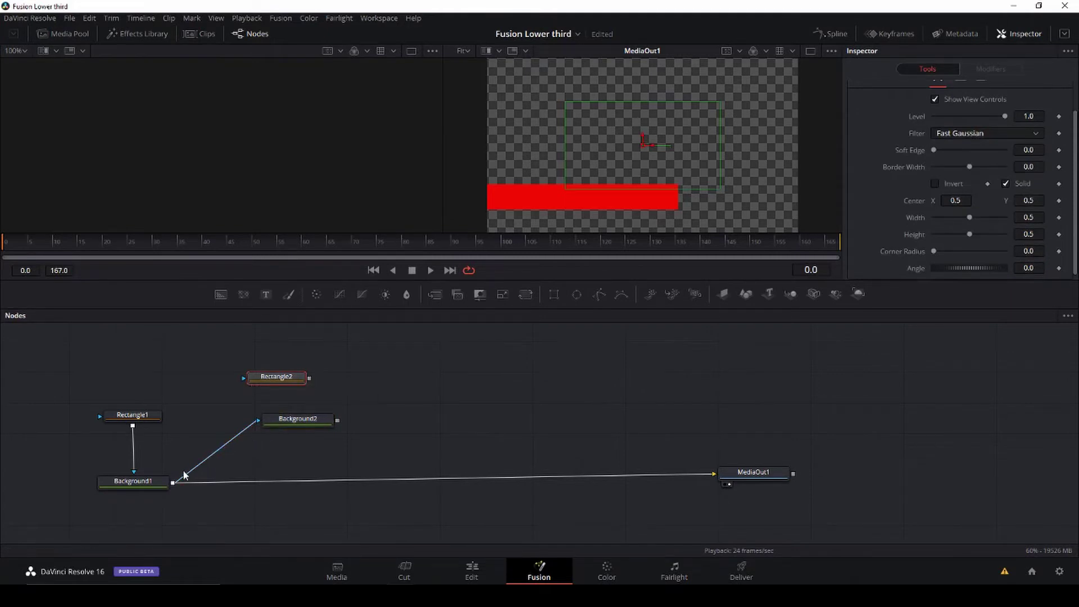
drag(183, 477, 226, 478)
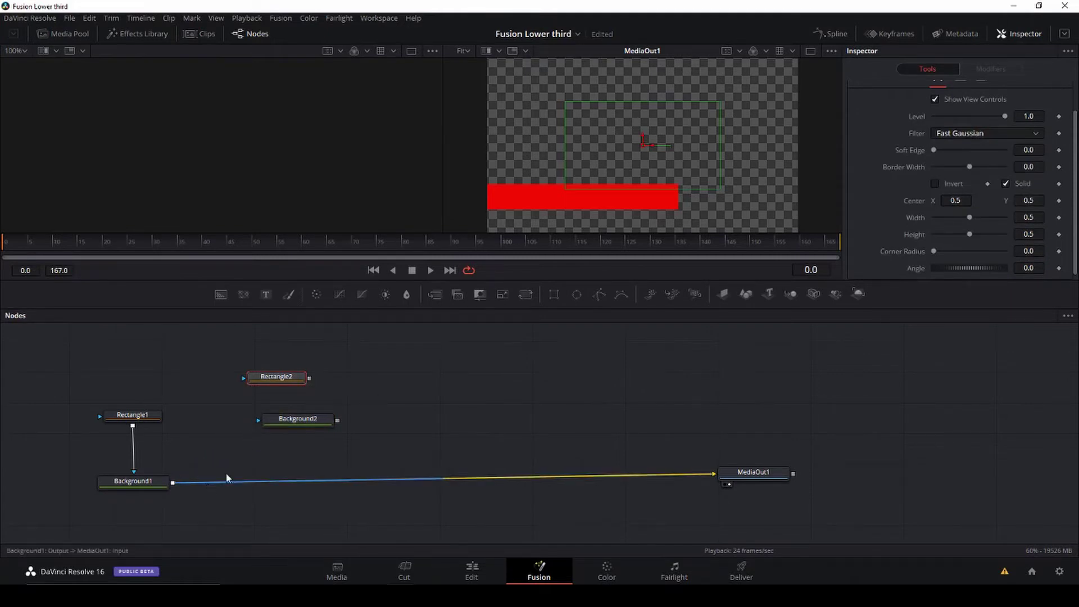
drag(312, 421, 349, 420)
drag(287, 383, 347, 378)
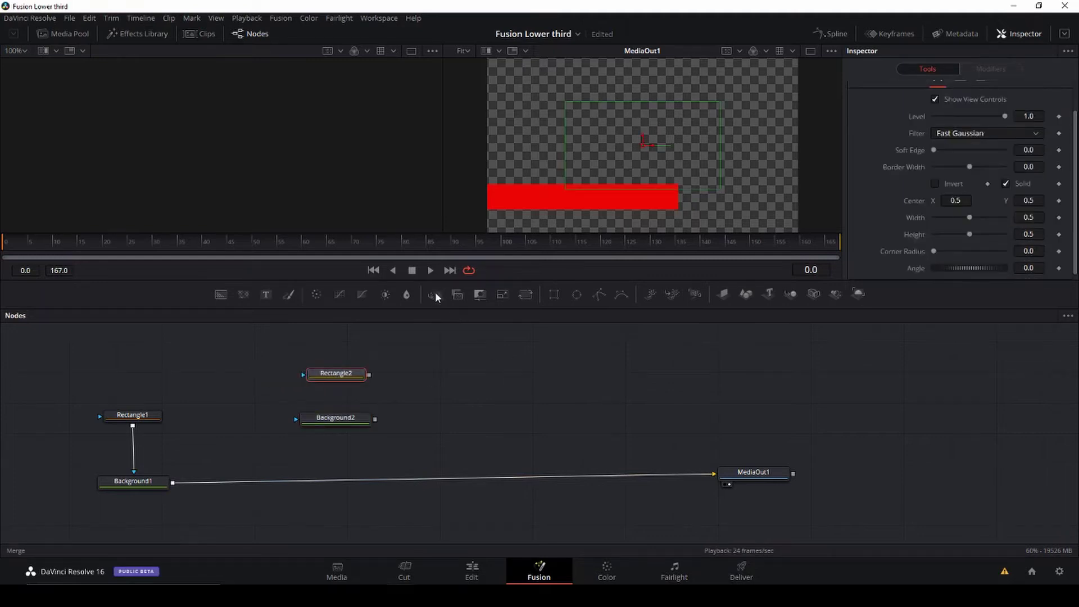
Step: Insert a Merge1 node before MediaOut1 and feed Background2 into its Background input
drag(435, 292, 317, 478)
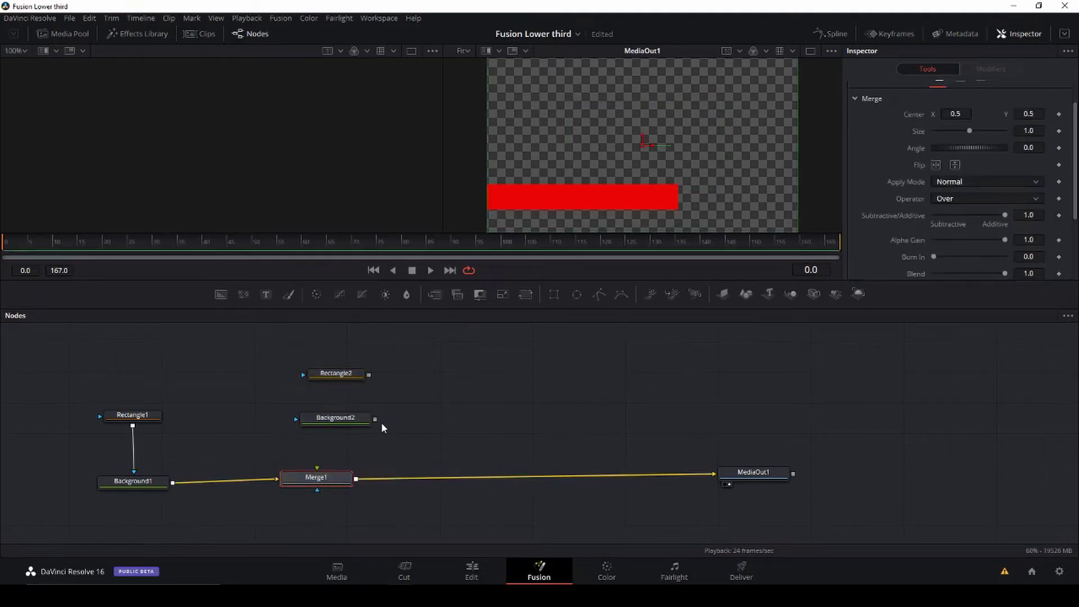
drag(375, 419, 337, 458)
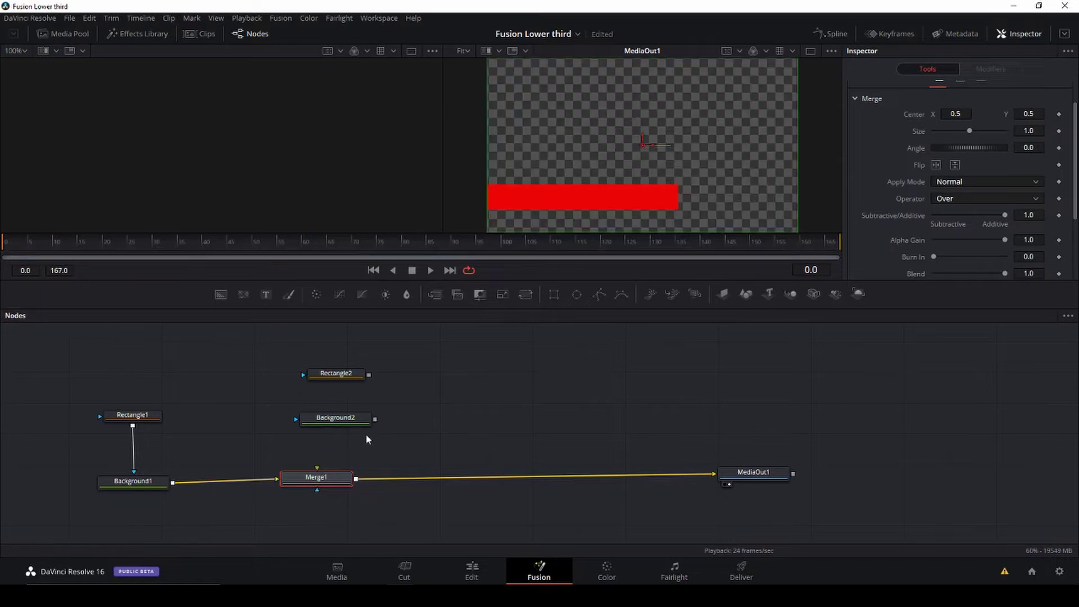
drag(375, 418, 311, 484)
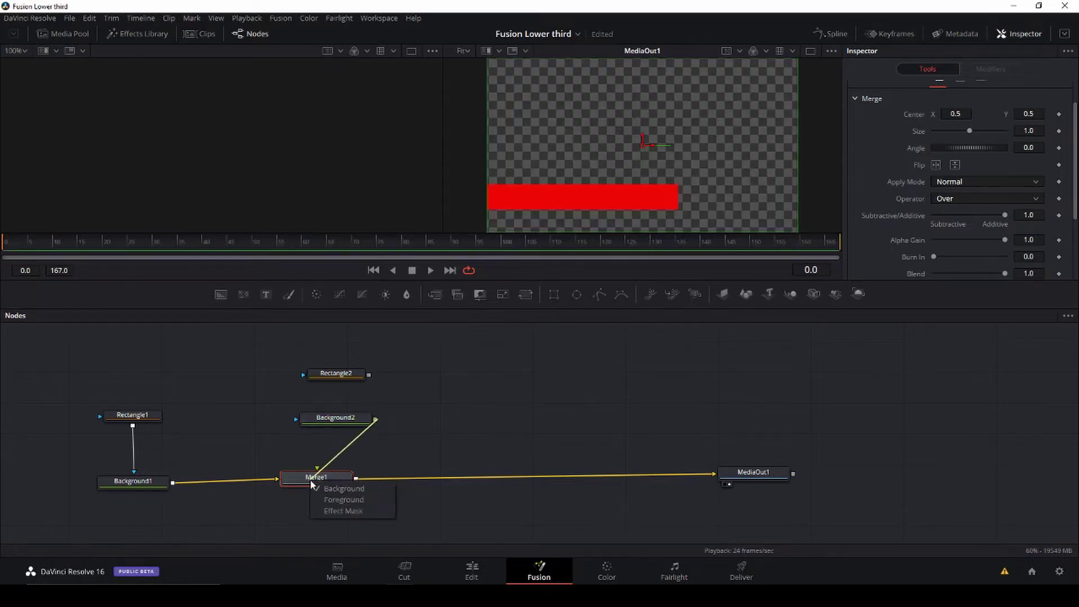
click(368, 487)
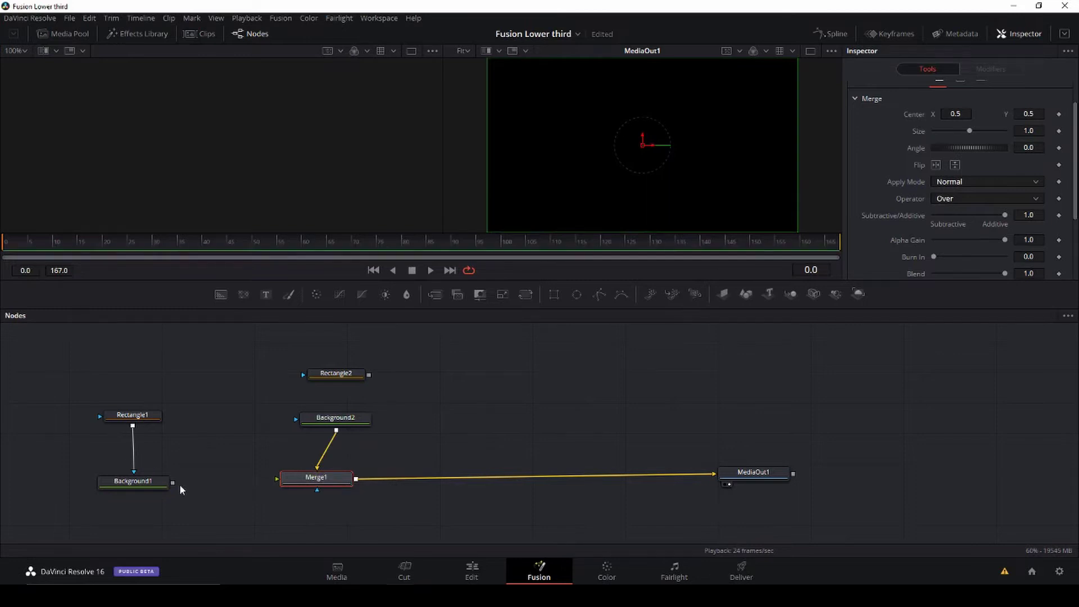
Step: Feed Background1 into Merge1 and connect Rectangle2 as Background2's mask
drag(173, 482, 277, 478)
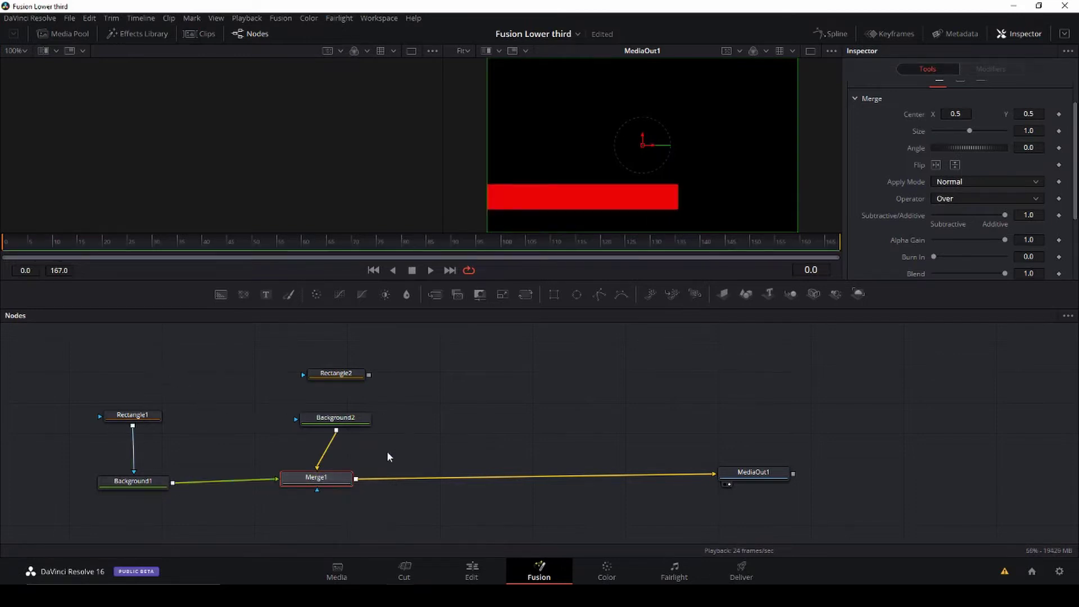
drag(369, 374, 296, 420)
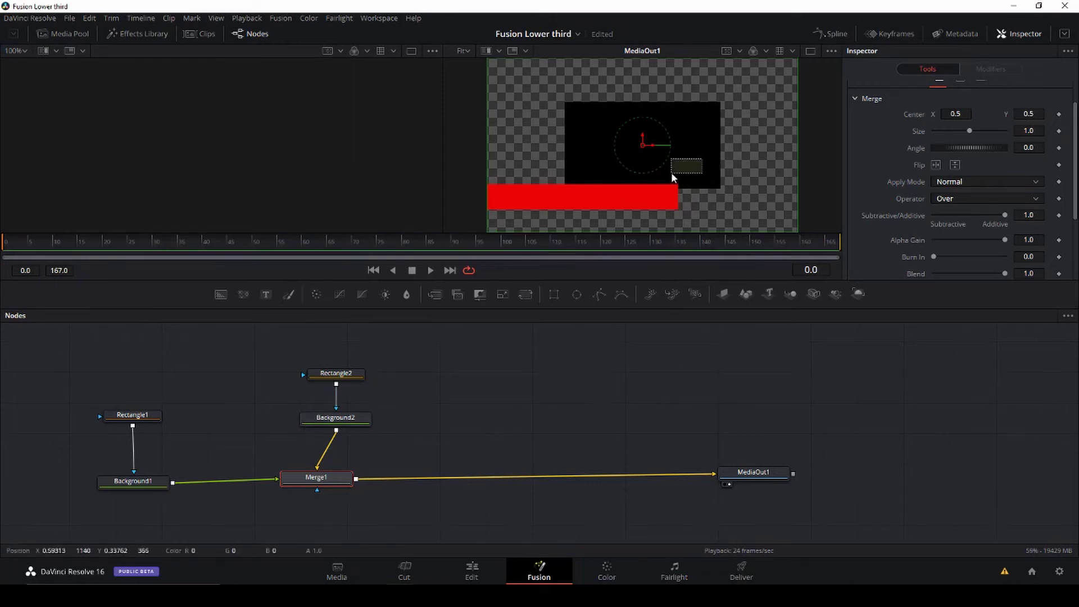
mouse_move(647, 149)
mouse_down()
mouse_move(608, 158)
mouse_move(655, 140)
mouse_move(643, 146)
mouse_up()
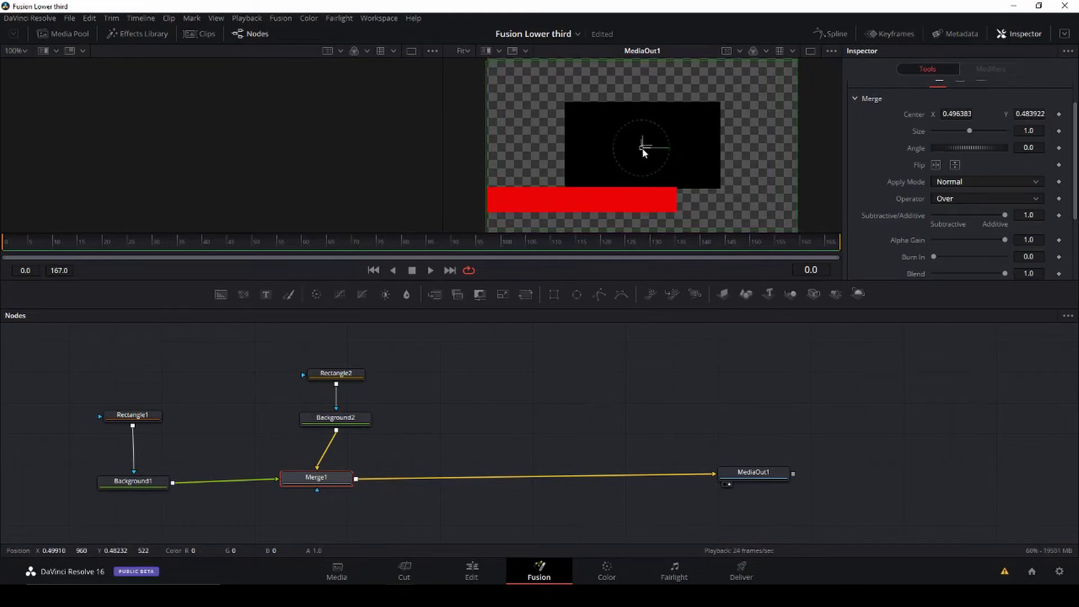
Step: Shape Rectangle2 into a shorter black bar (width 0.511053) right-aligned just beneath the red bar
click(344, 380)
drag(642, 146, 582, 198)
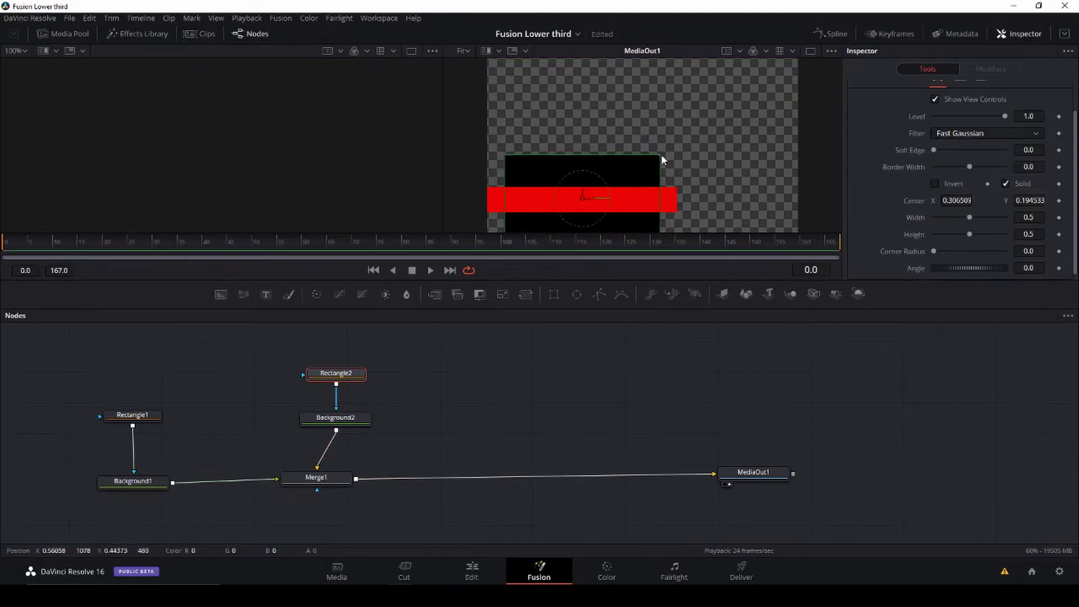
drag(660, 153, 643, 176)
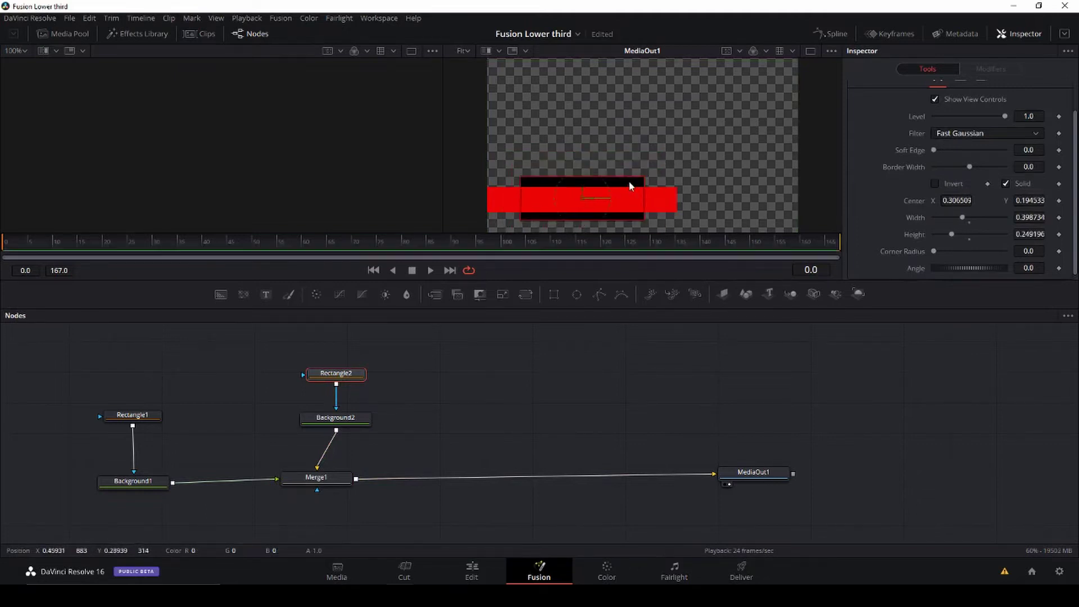
drag(585, 201, 614, 207)
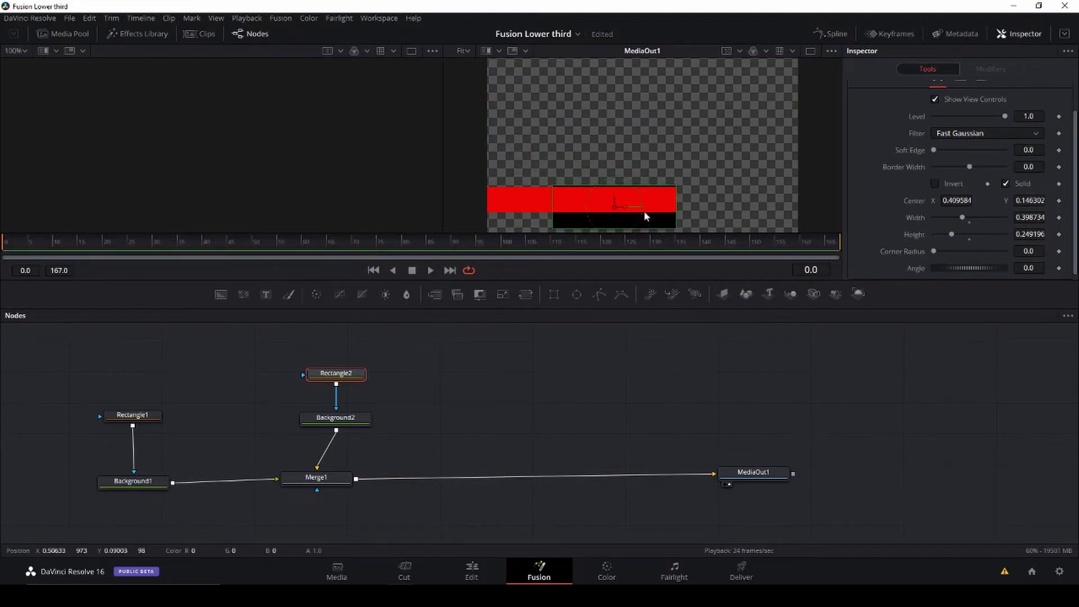
scroll(732, 165, down, 2)
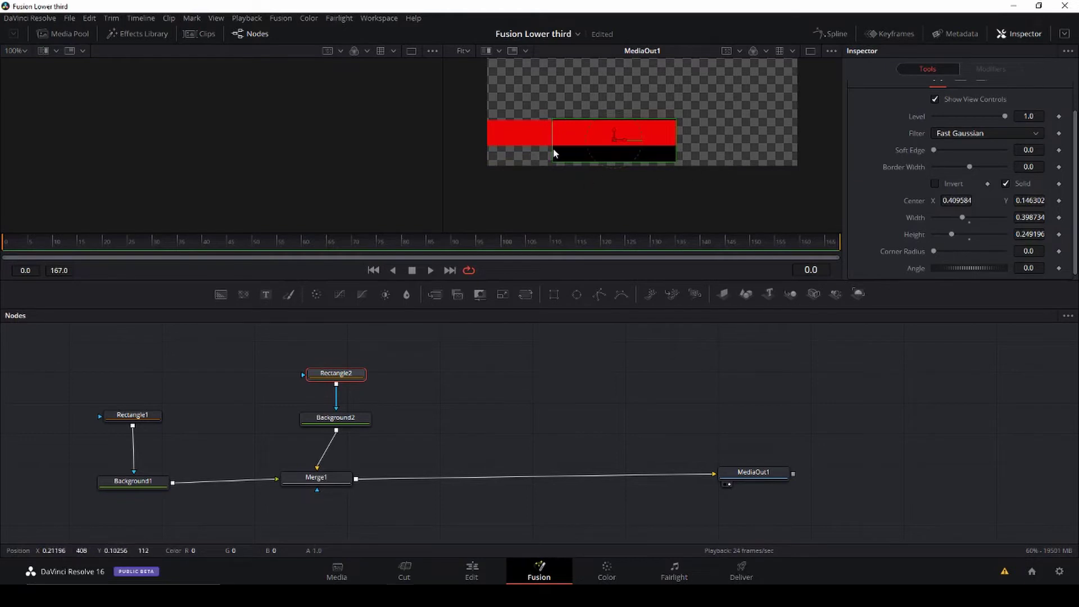
drag(551, 155, 533, 153)
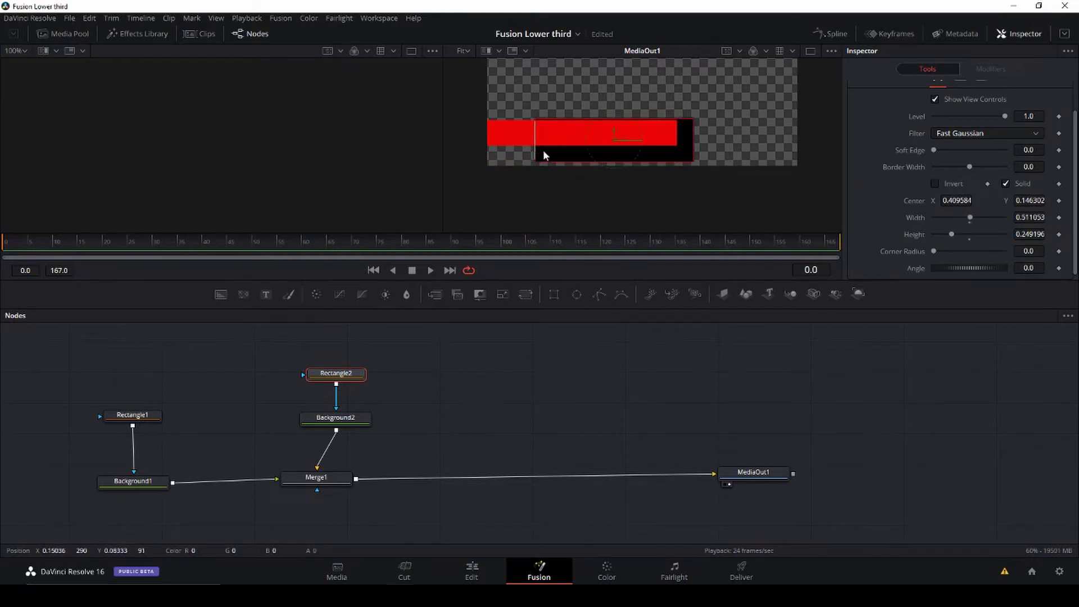
drag(612, 145, 597, 142)
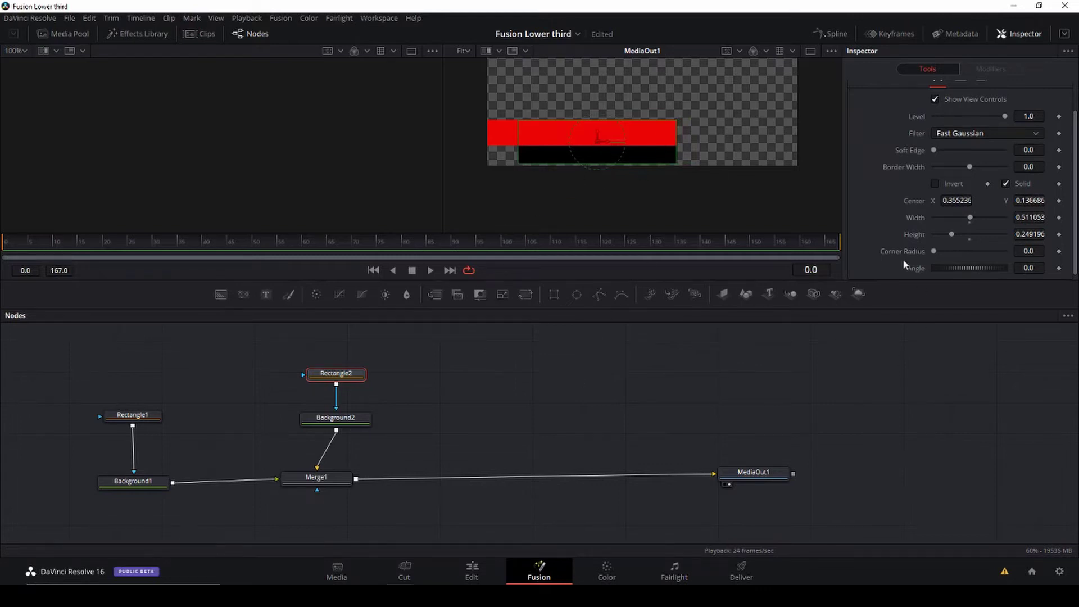
click(343, 416)
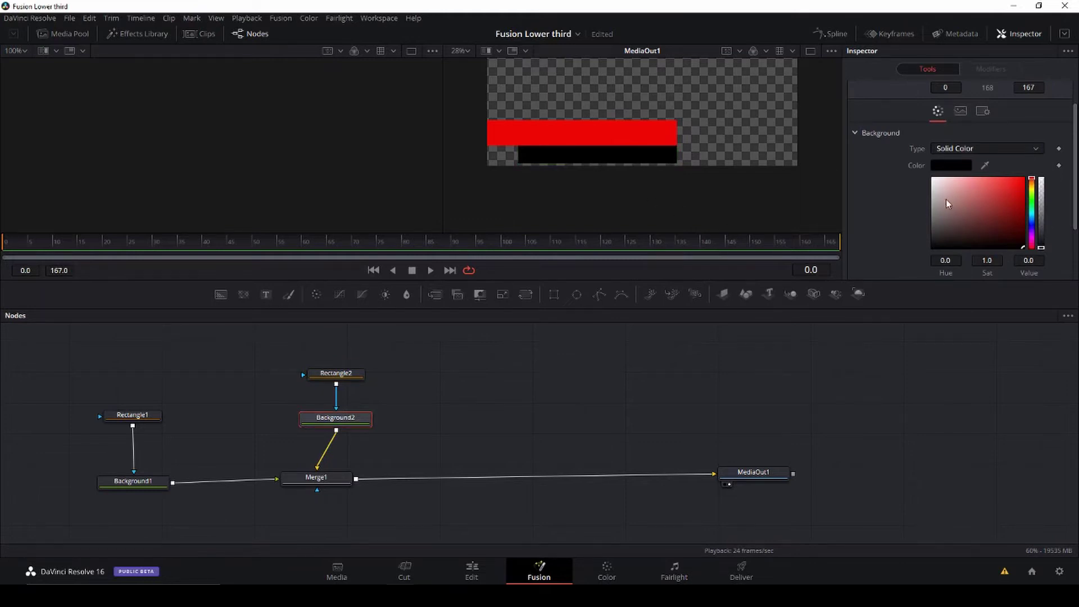
Step: Make the lower bar near-white and tidy the Rectangle and Background node positions
drag(946, 199, 933, 181)
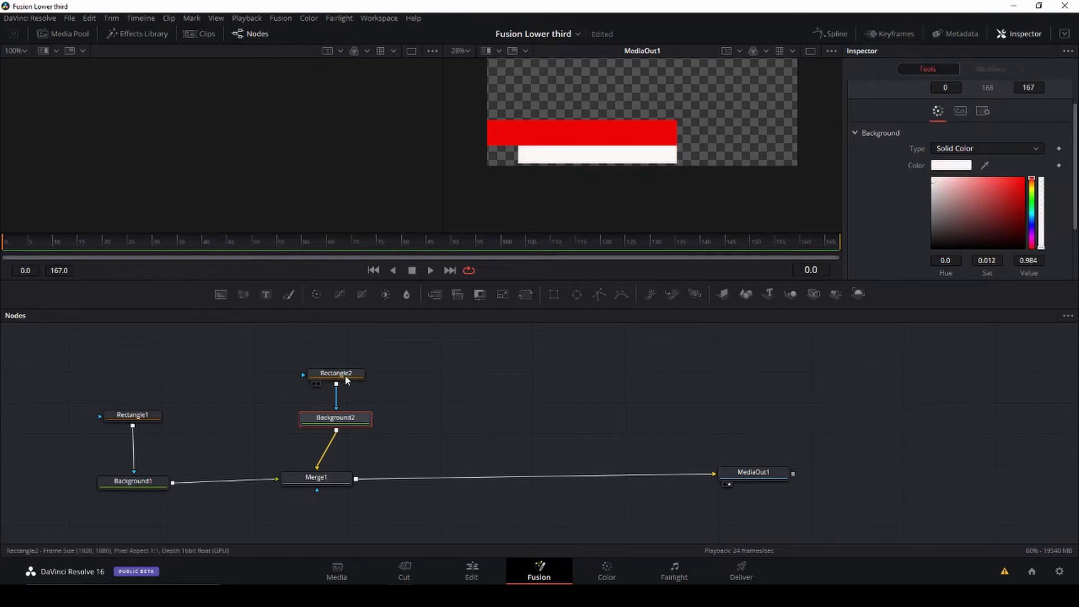
drag(347, 376, 345, 359)
drag(336, 428, 332, 412)
drag(134, 415, 133, 366)
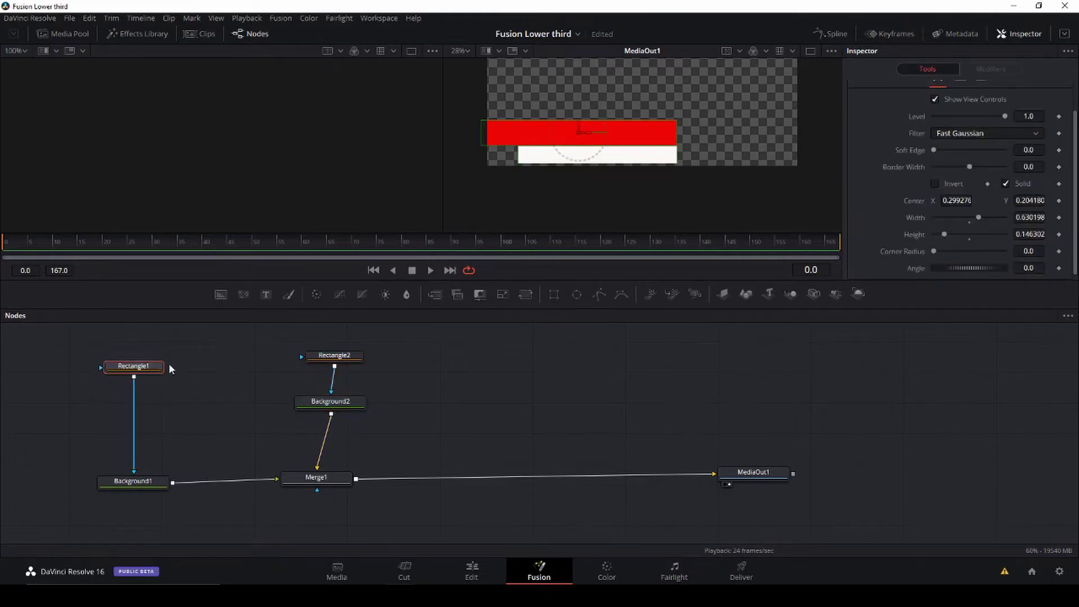
click(315, 379)
drag(133, 370, 132, 398)
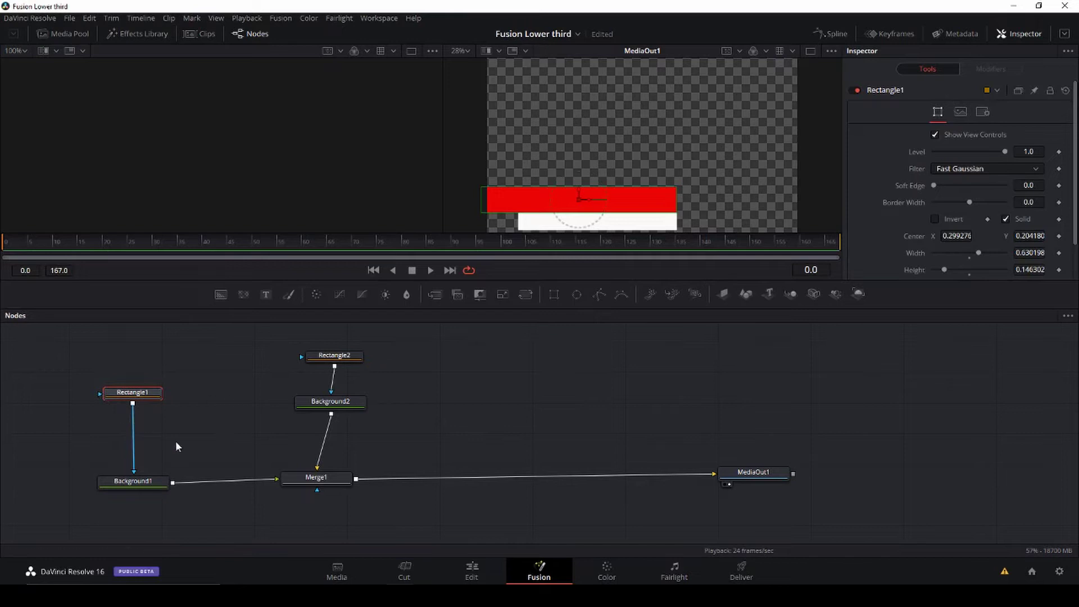
drag(326, 480, 342, 482)
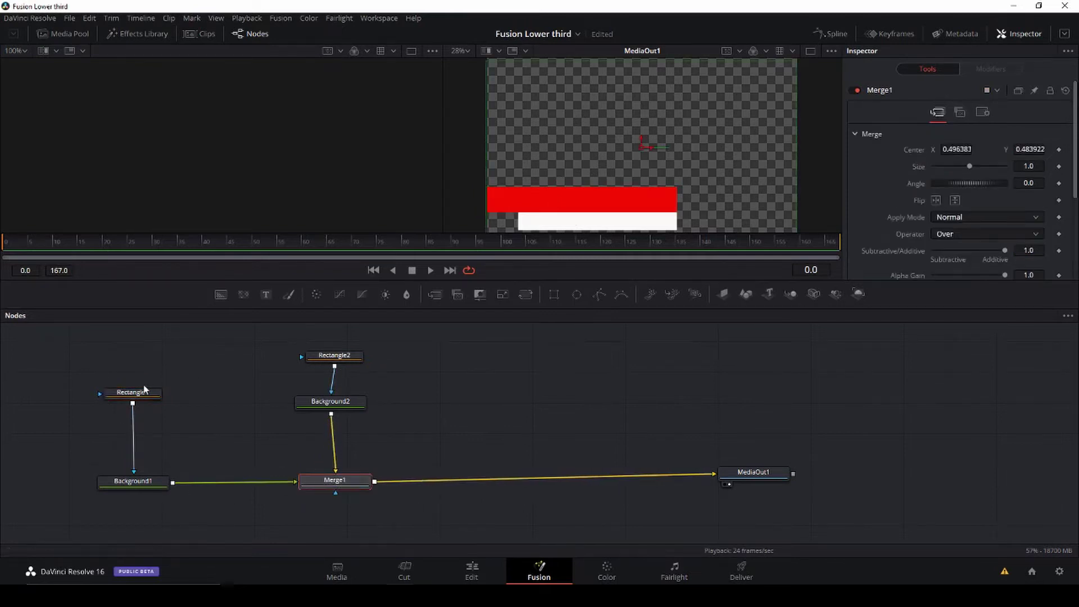
drag(133, 405, 135, 379)
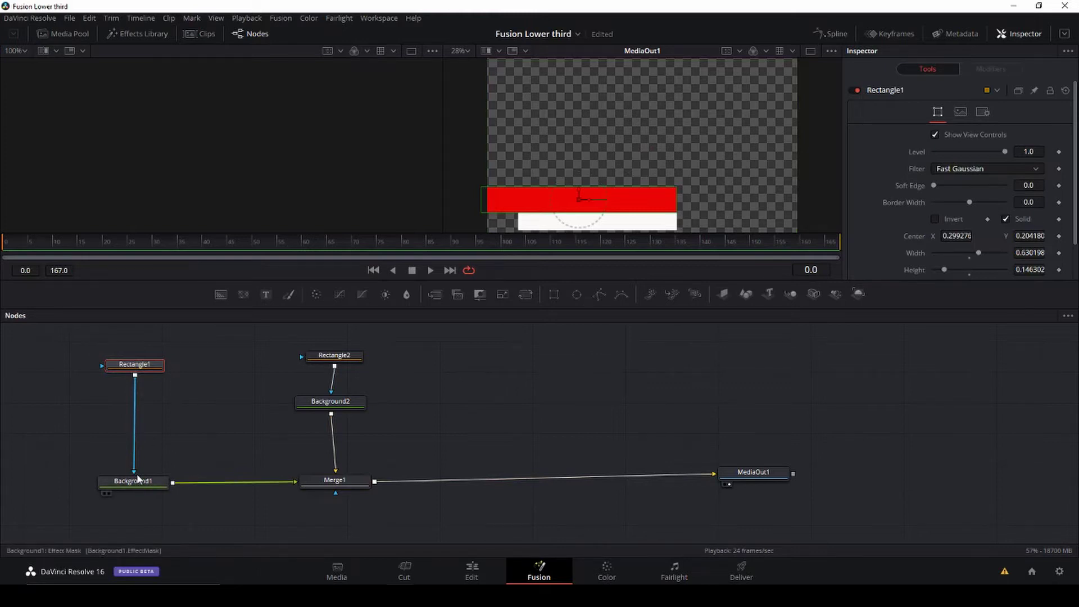
Step: Shift the nodes right, add a Merge2 node, and disconnect Background1 from Merge1
drag(152, 483, 230, 426)
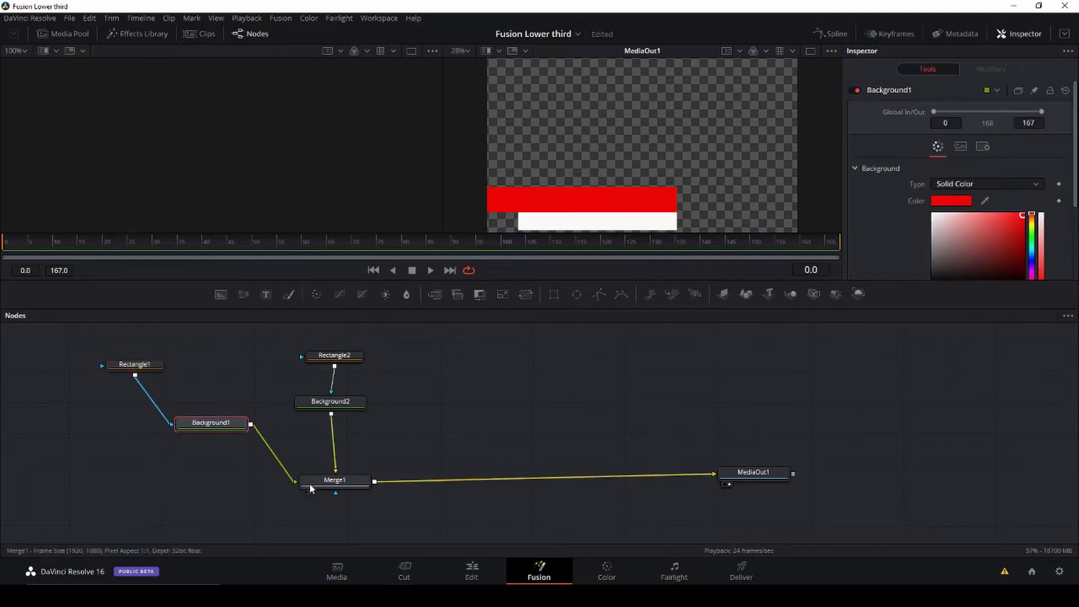
drag(356, 485, 513, 482)
drag(347, 401, 500, 392)
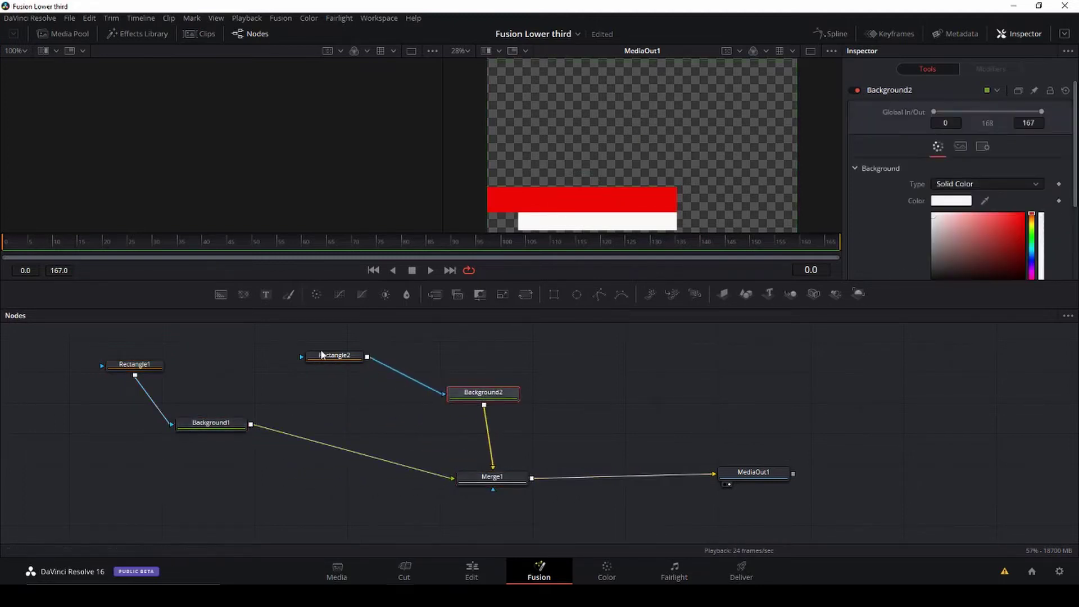
drag(325, 358, 476, 359)
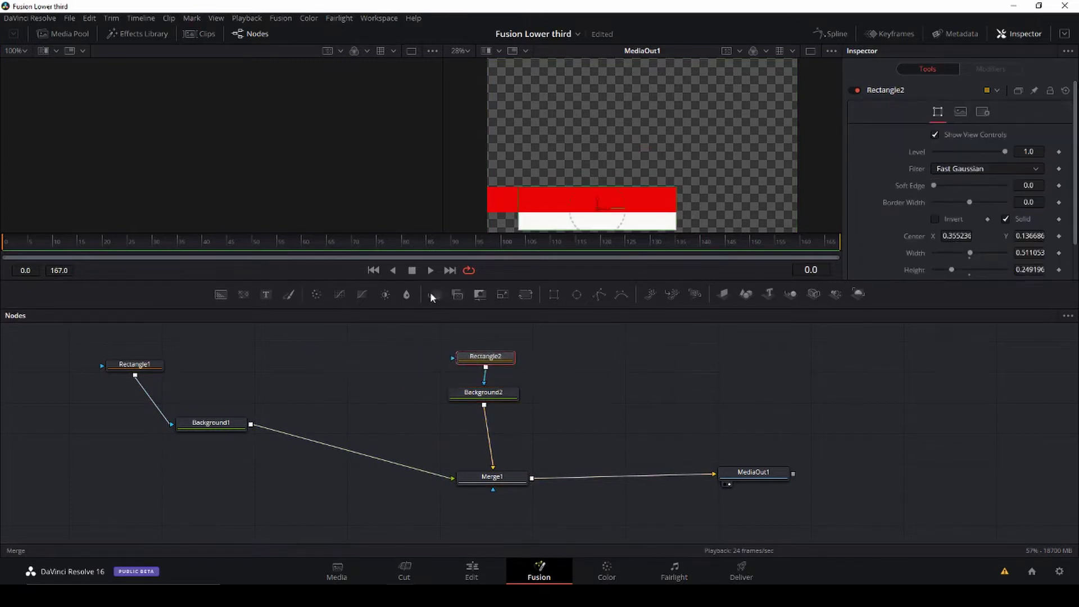
drag(430, 293, 309, 485)
drag(443, 476, 295, 477)
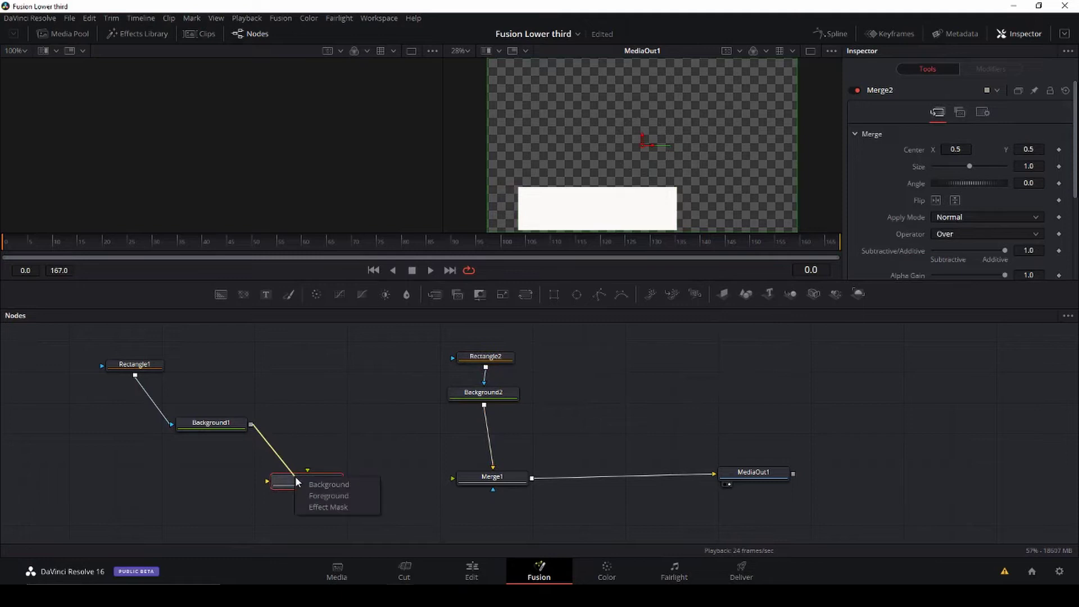
Step: Wire Background1 into Merge2's background input and Merge2's output into Merge1, then tidy the nodes
click(342, 493)
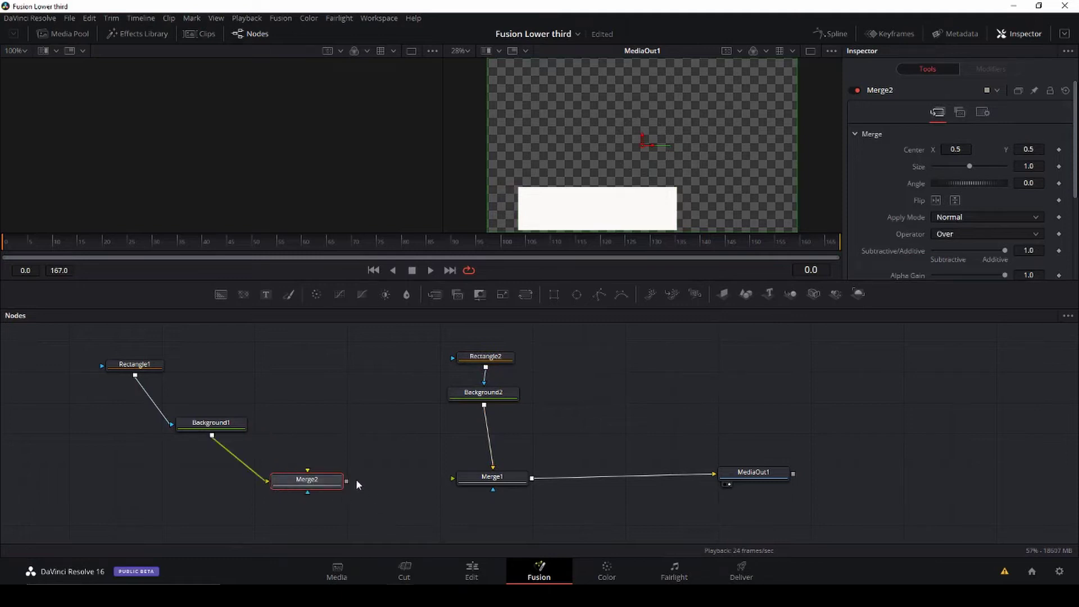
drag(346, 481, 455, 477)
drag(269, 481, 262, 481)
drag(251, 425, 296, 481)
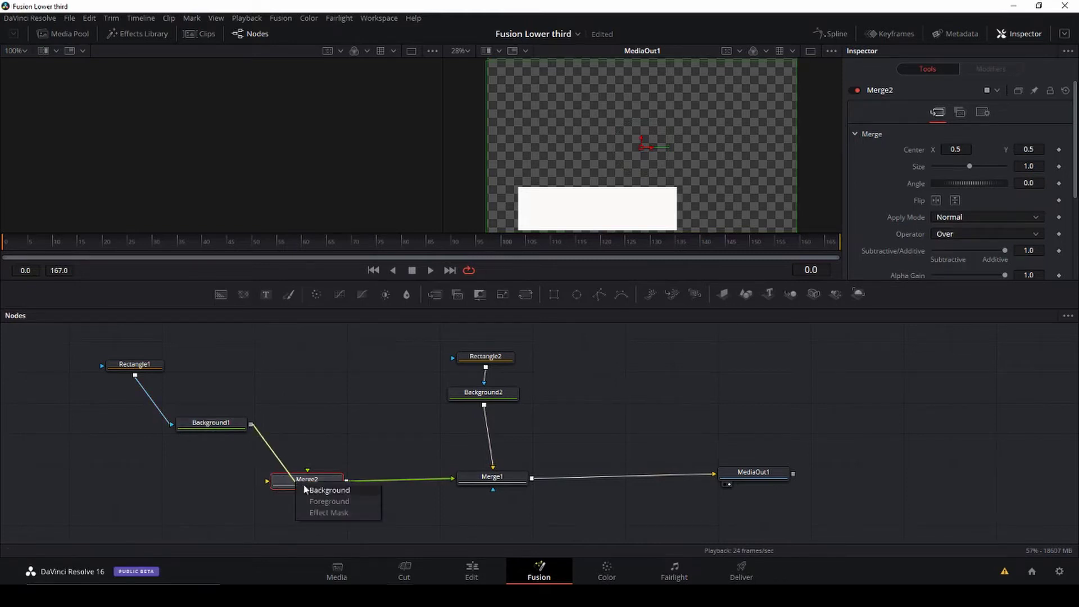
click(338, 493)
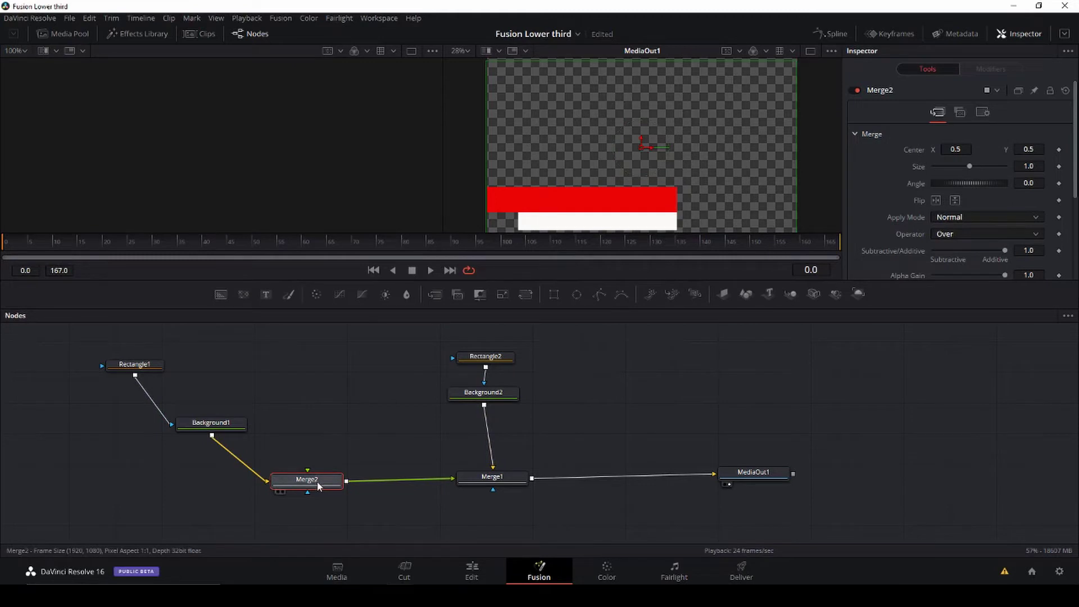
drag(318, 487, 309, 495)
drag(222, 424, 205, 404)
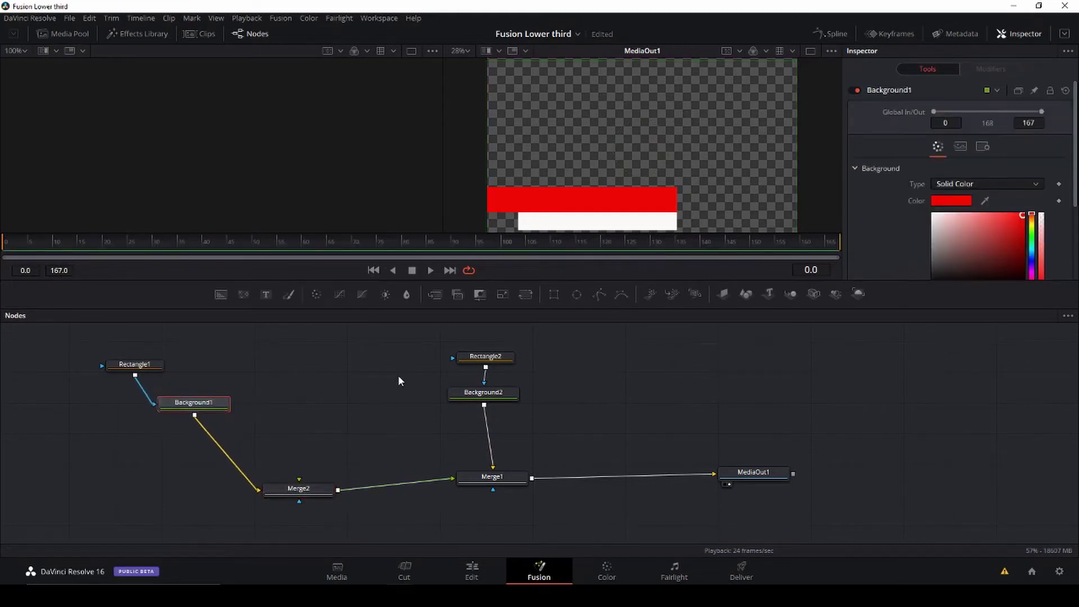
Step: Insert a Shadow node after Background1 with offset 0.505/0.49, softness 0.0063 and semi-transparent colour
key(shift+space)
text(Shadow)
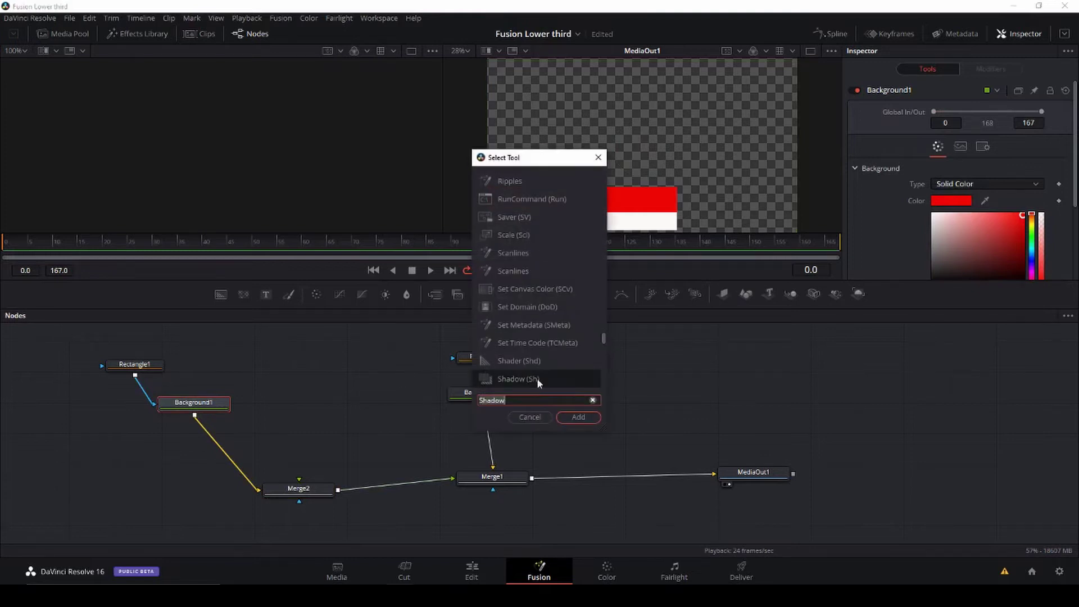
click(578, 417)
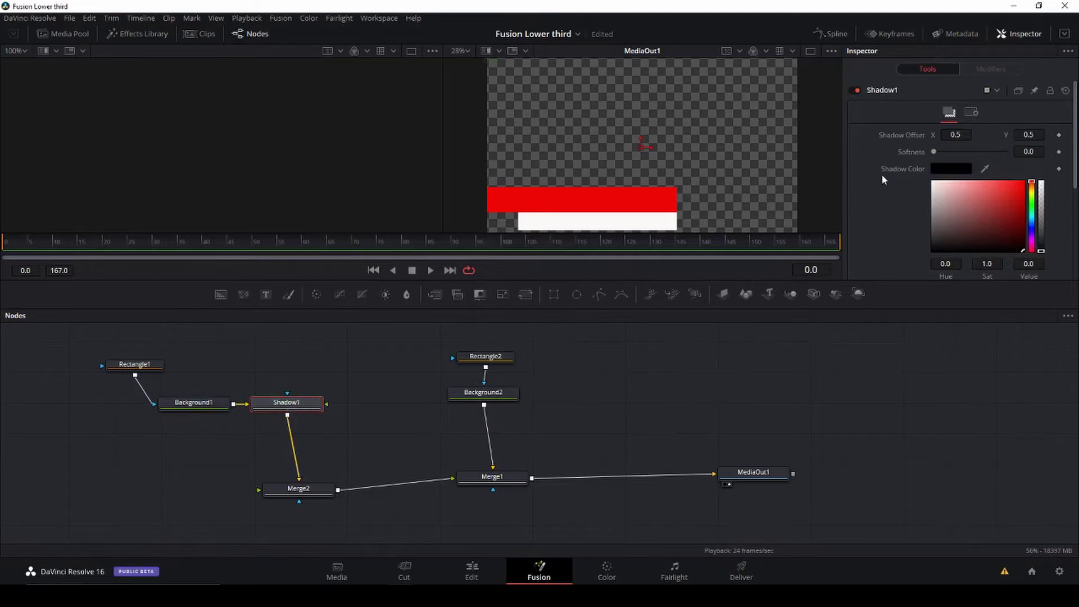
drag(955, 134, 958, 135)
drag(1028, 134, 1026, 135)
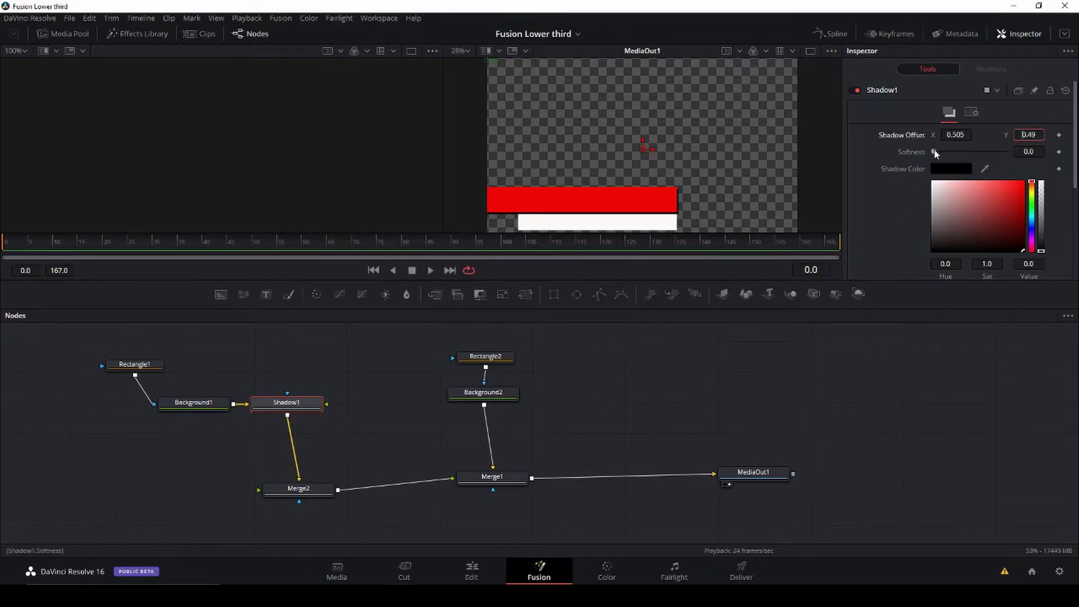
drag(934, 151, 944, 152)
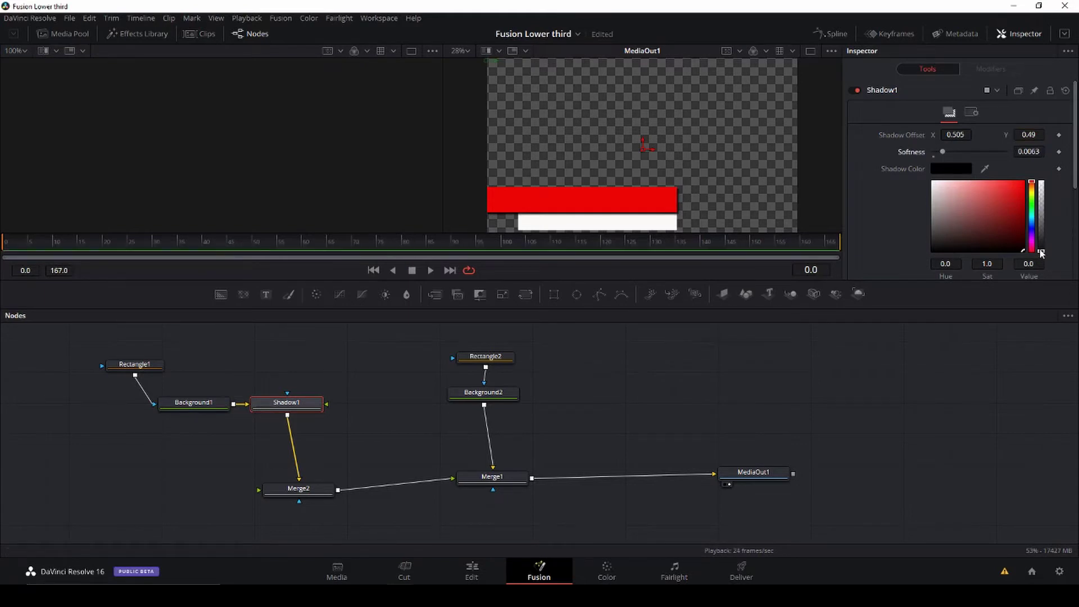
drag(1041, 254, 1041, 232)
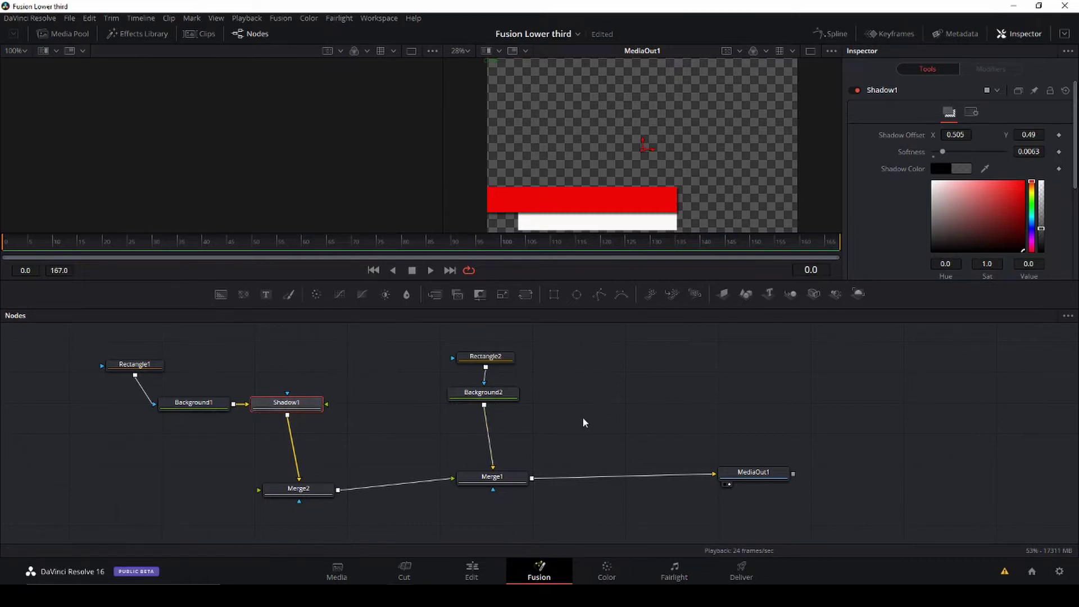
Step: Add a Shadow2 node between Background2 and Merge1, replacing a misplaced first attempt
key(shift+space)
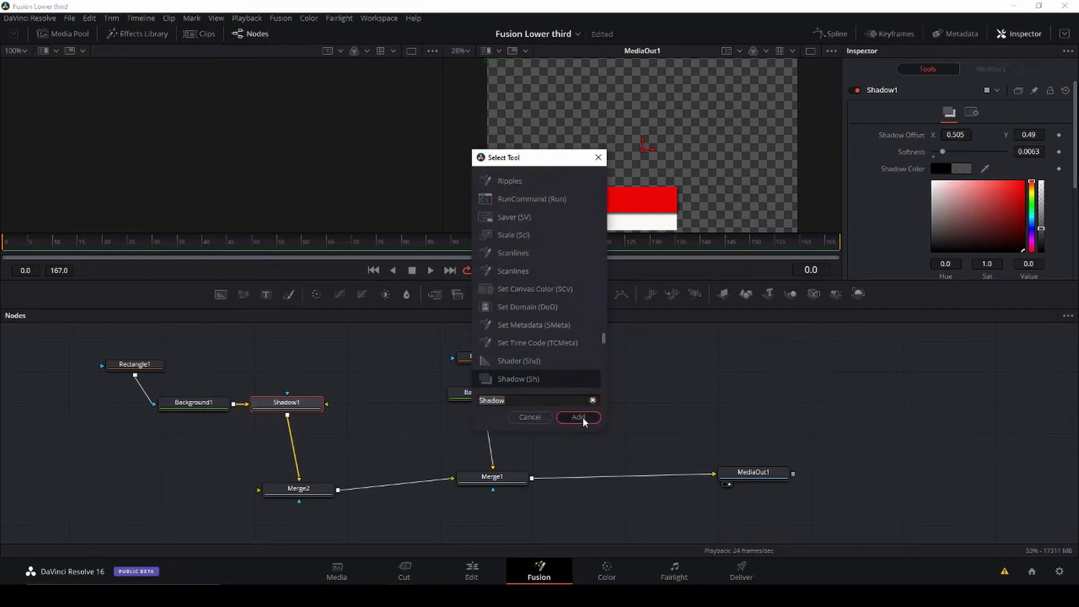
click(582, 417)
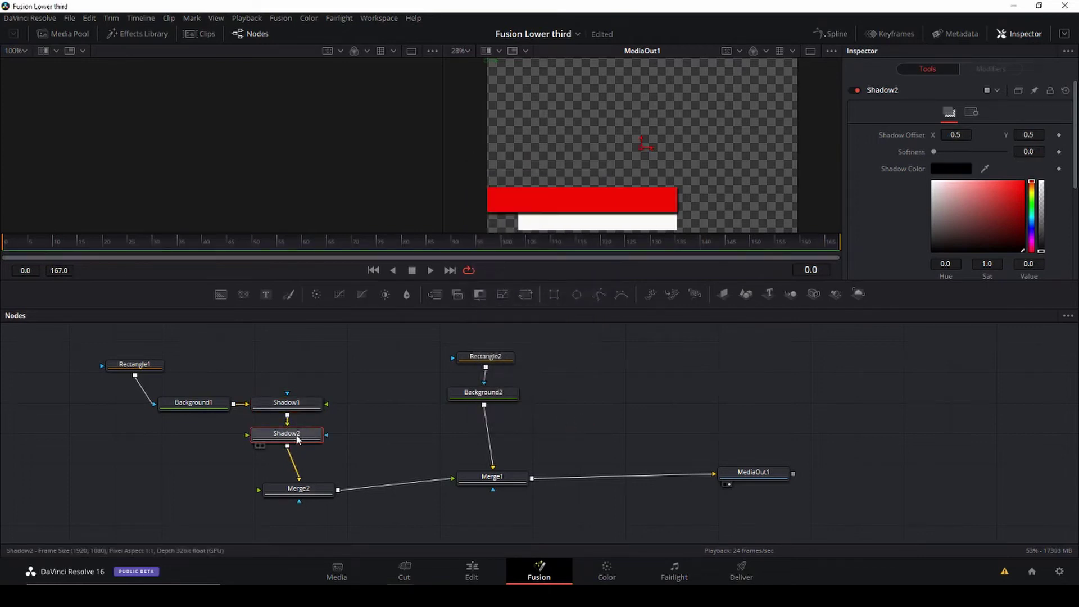
key(Delete)
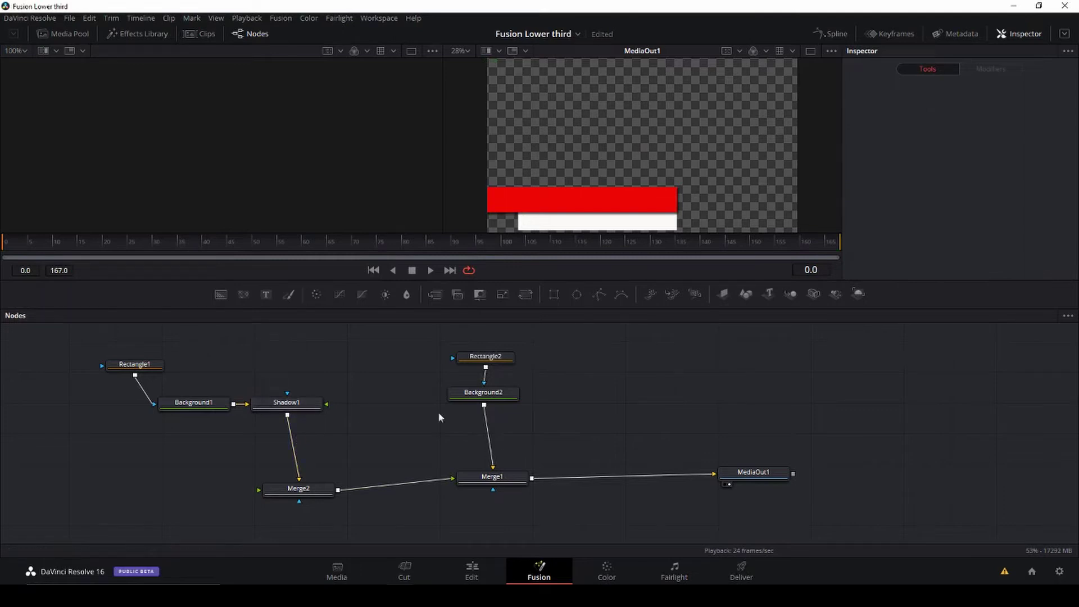
key(shift+space)
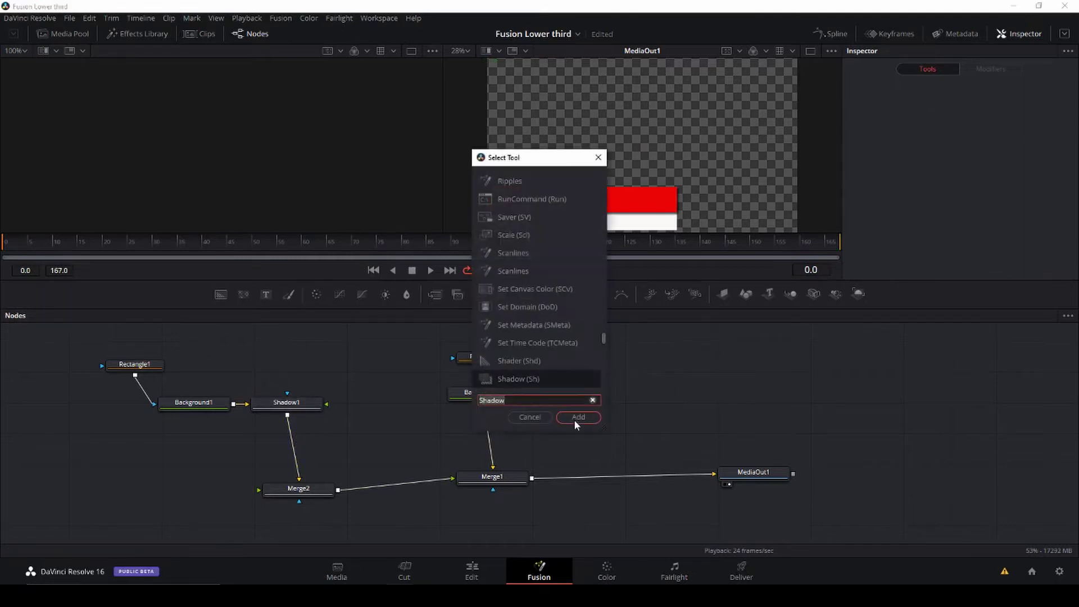
click(570, 414)
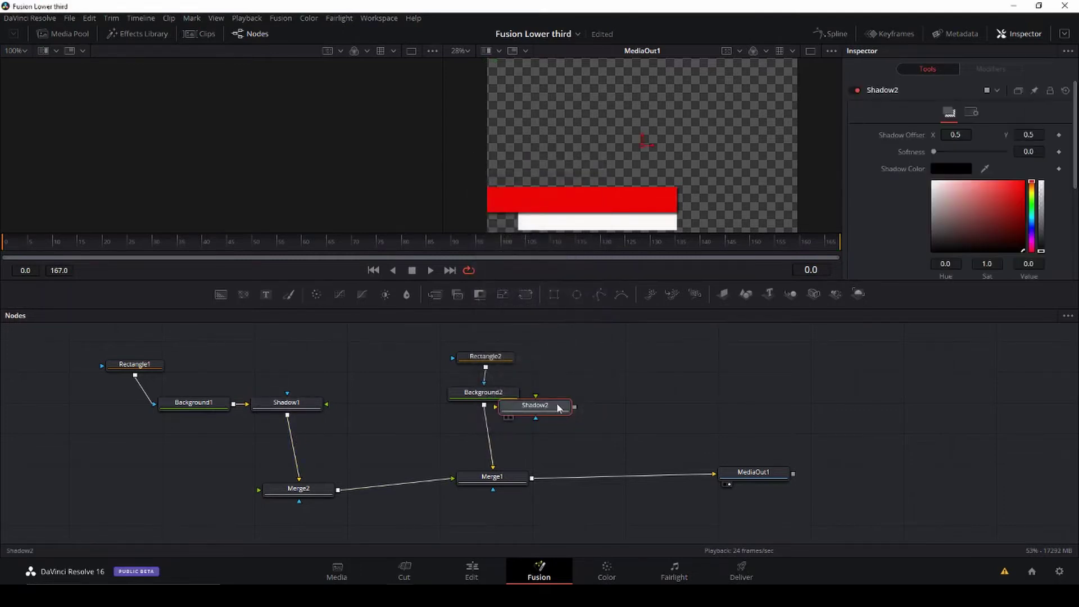
drag(578, 412, 488, 428)
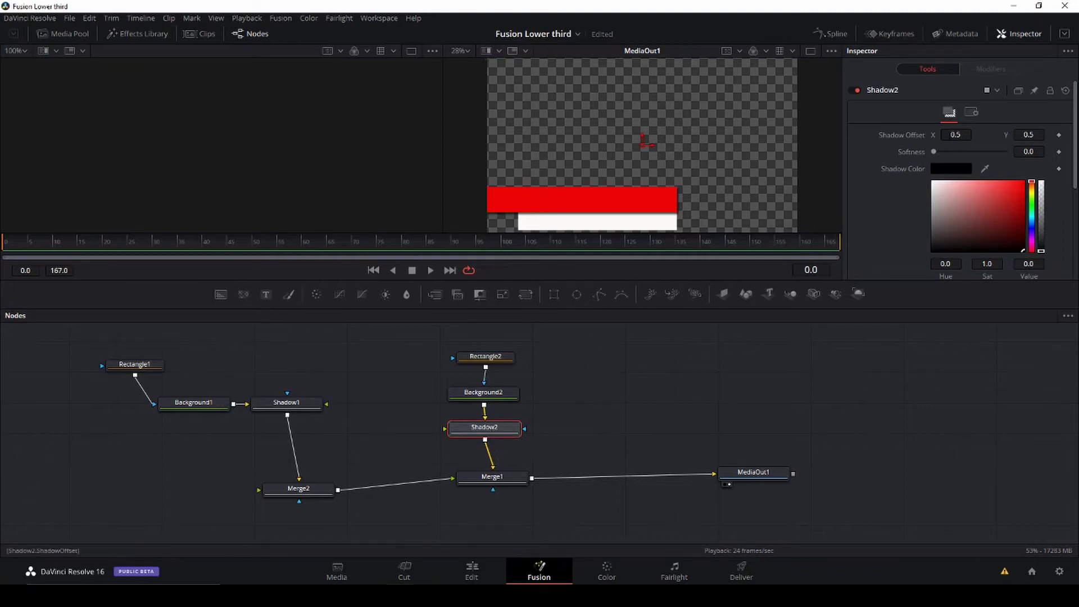
Step: Set Shadow2's offset to 0.506/0.354, softness 0.00354, and a grey shadow colour
drag(955, 135, 959, 135)
drag(1028, 135, 962, 135)
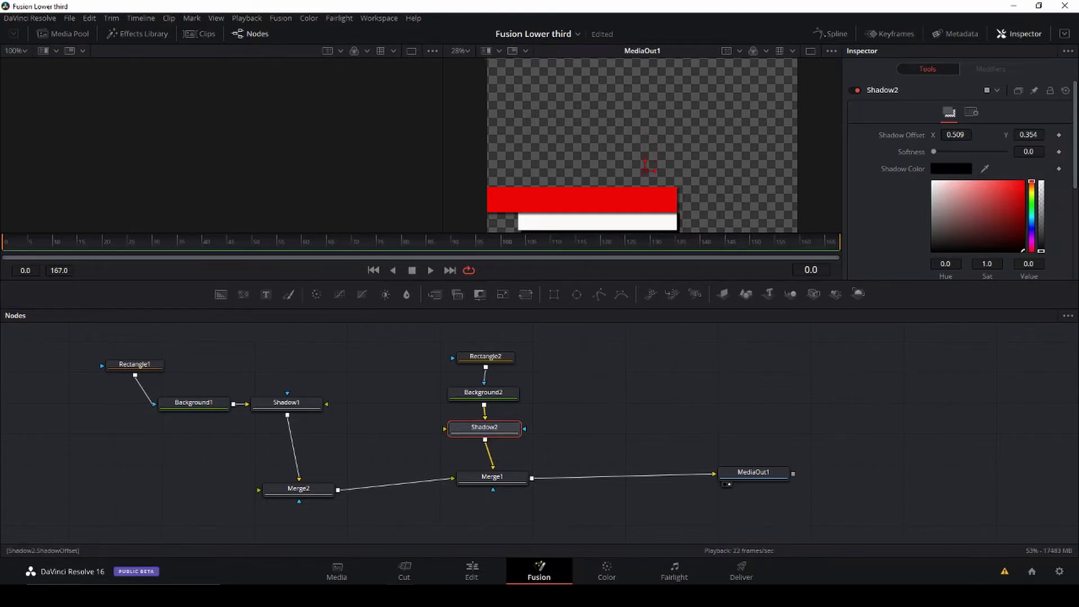
drag(955, 135, 938, 152)
drag(1041, 251, 1041, 221)
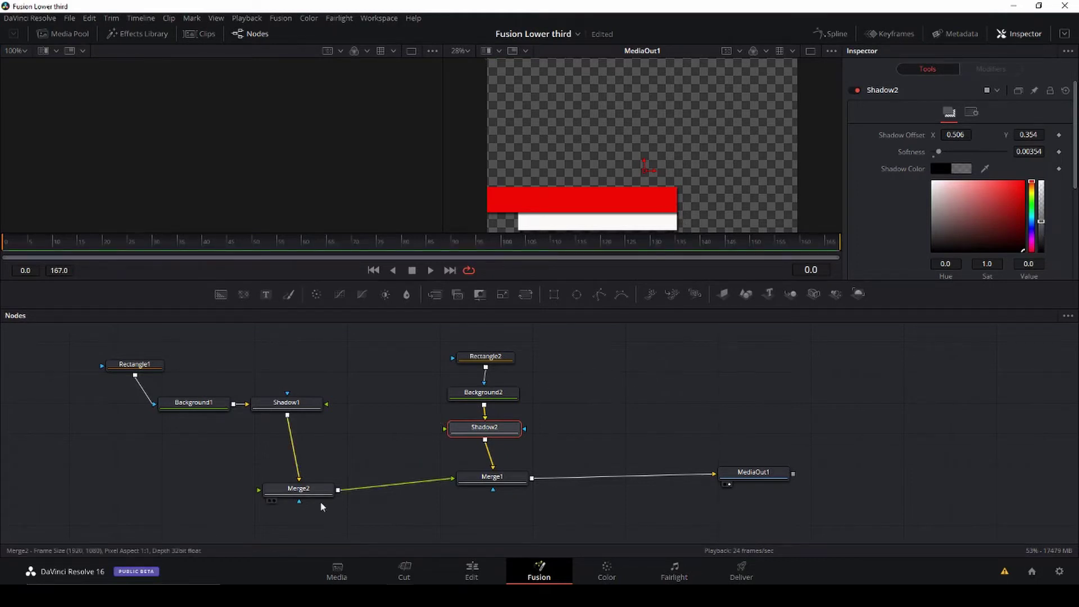
Step: Tidy Merge2 in the node graph and add a Transform node from the tool search
drag(312, 488, 315, 480)
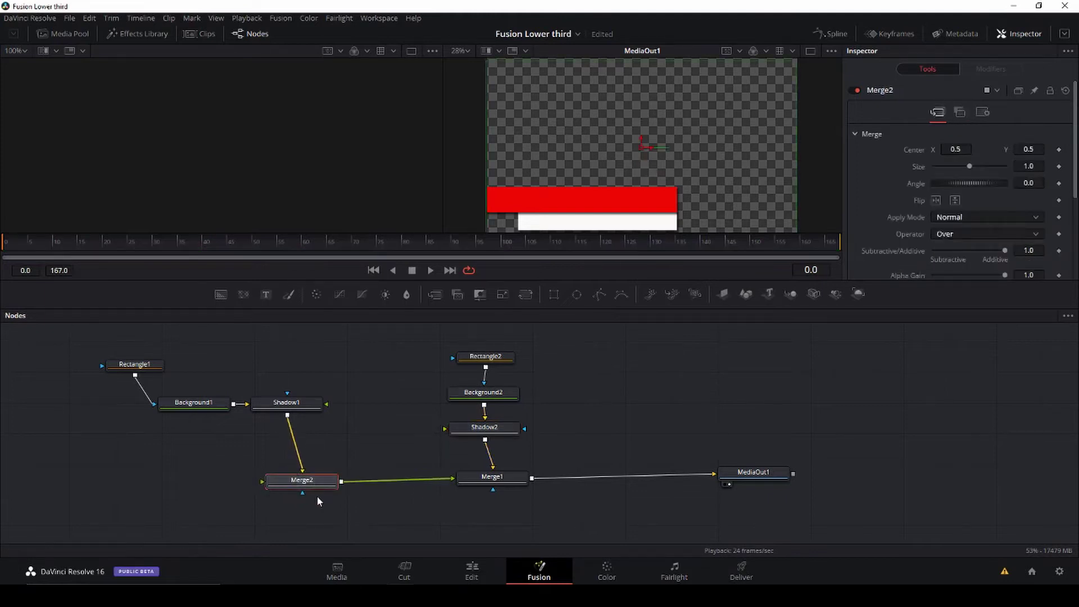
click(346, 453)
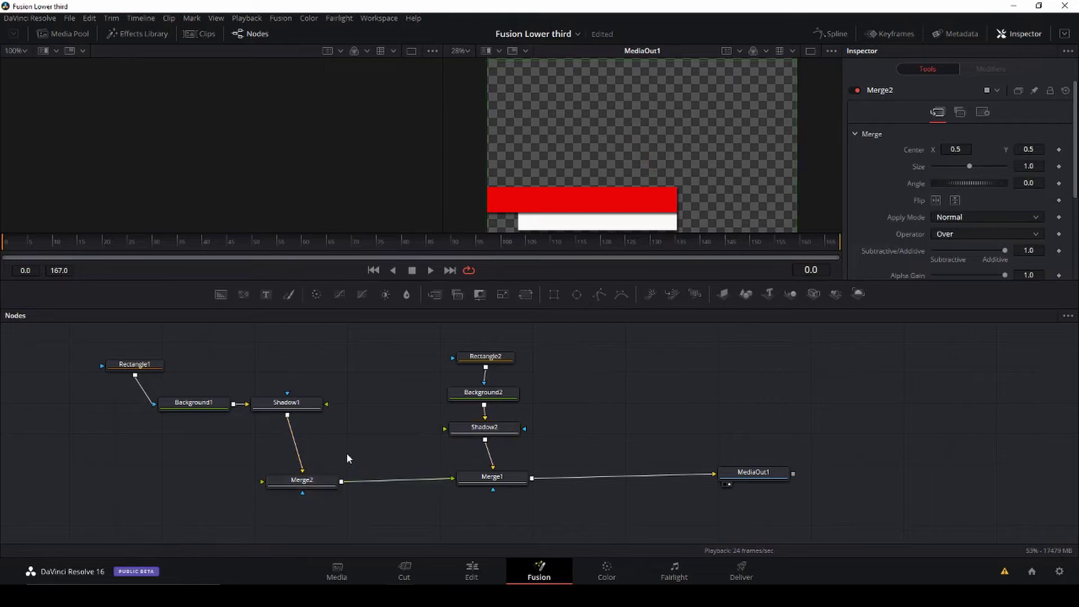
key(shift+space)
text(tra)
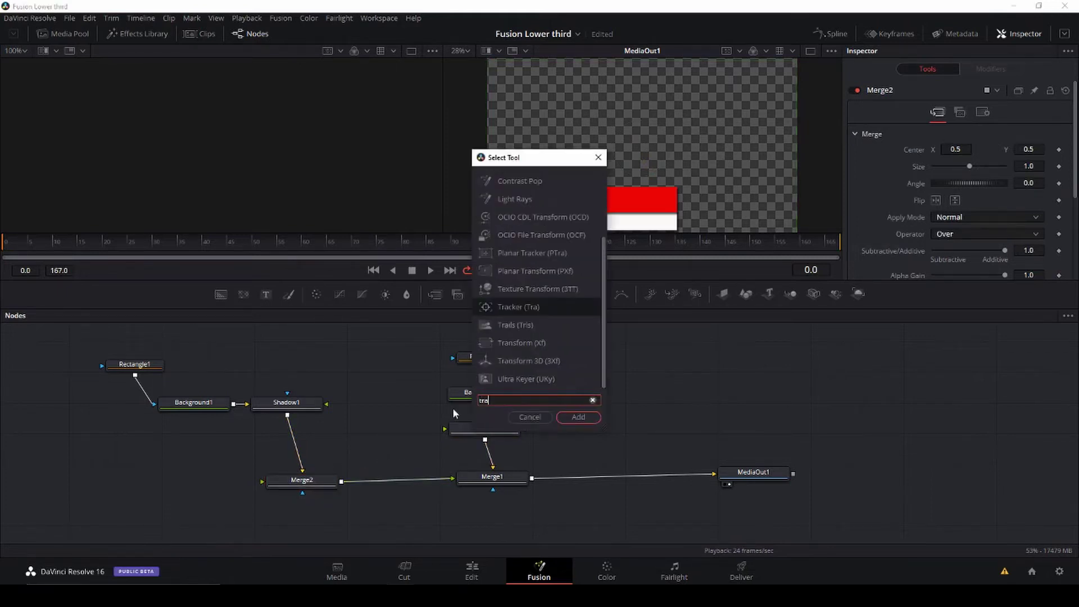
key(BackSpace)
key(BackSpace)
key(BackSpace)
text(Transform)
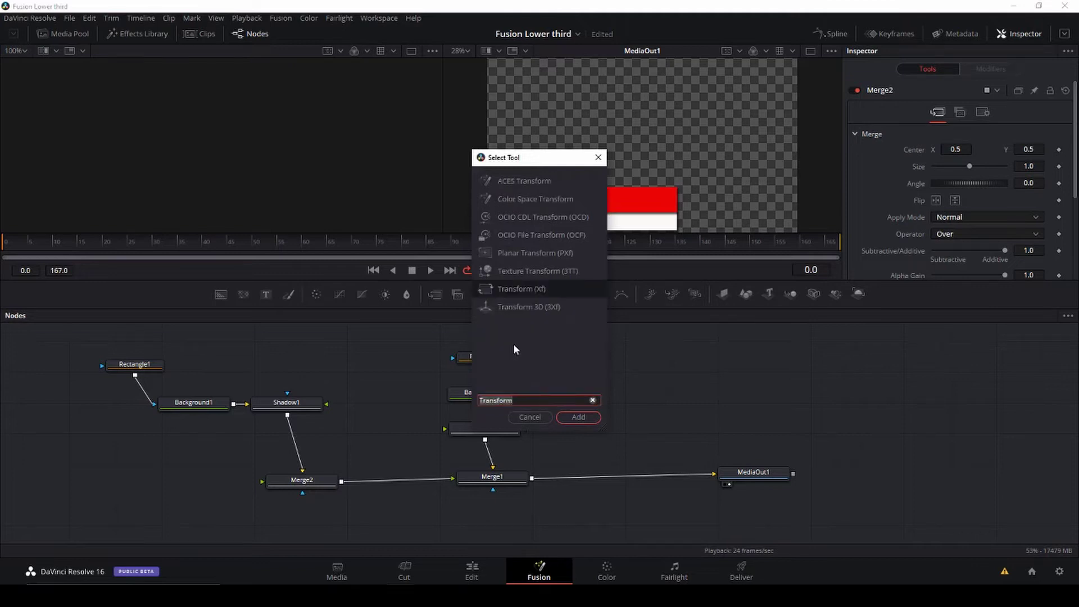
click(572, 418)
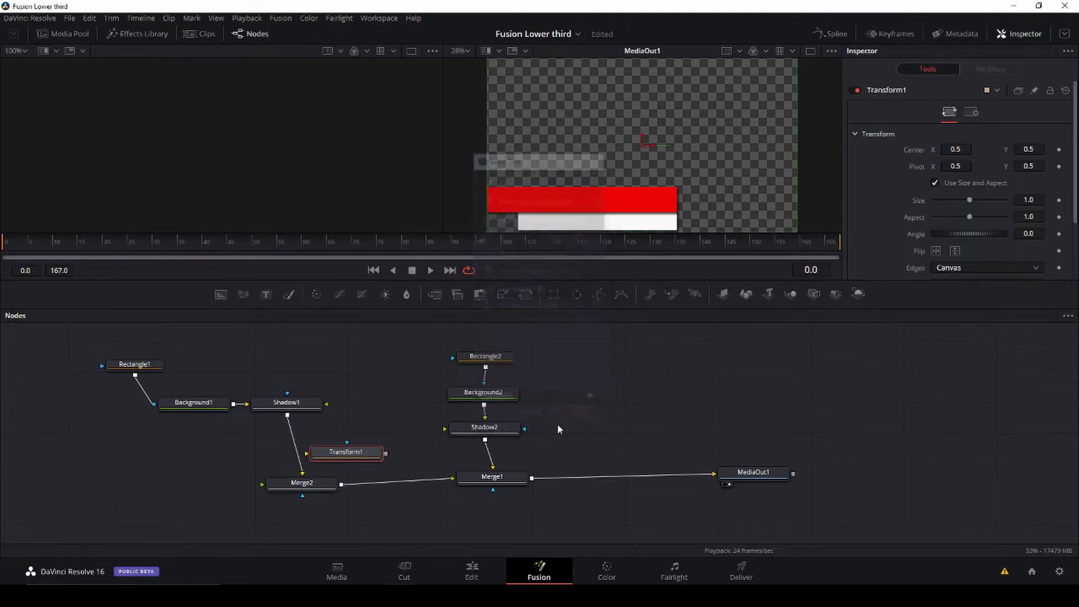
Step: Insert Transform1 between Shadow1 and Merge2 and set Center X to about -0.119 at frame 131
drag(360, 454, 295, 439)
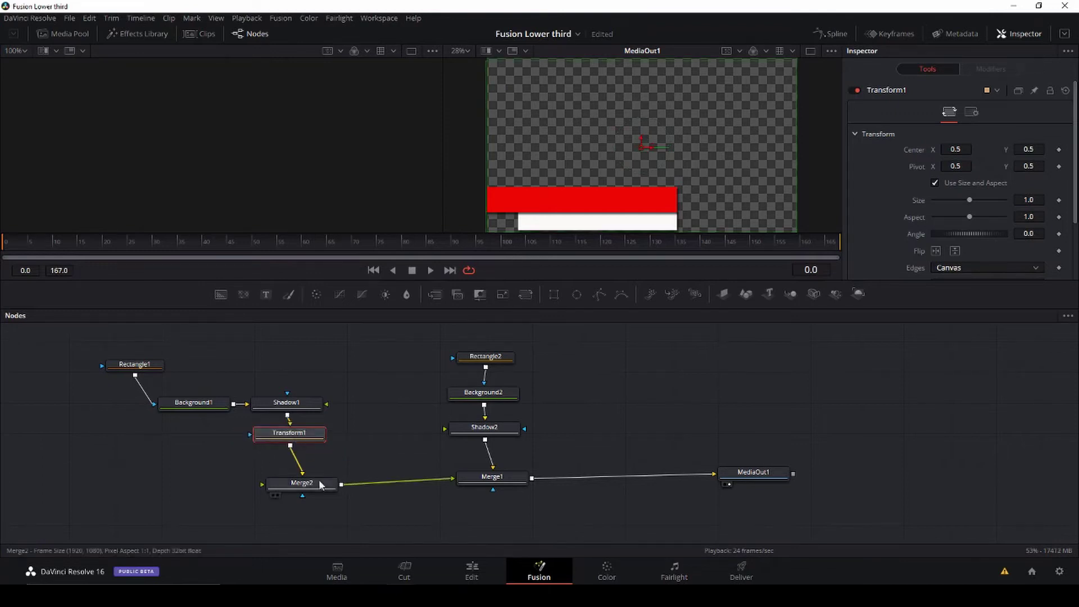
drag(794, 246, 2, 247)
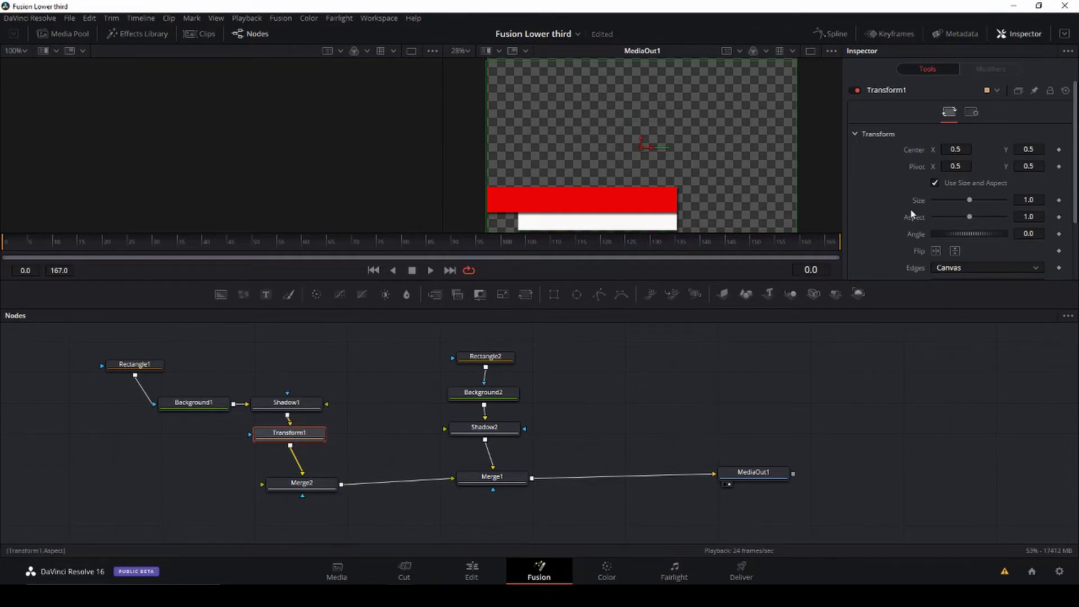
drag(955, 148, 838, 149)
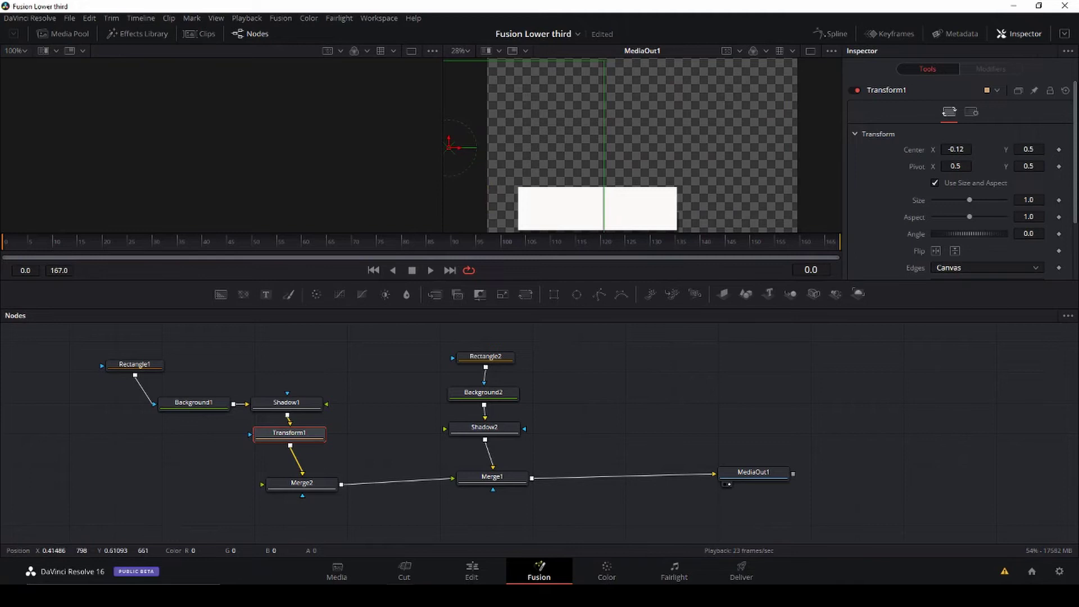
Step: Keyframe the red bar's Center off-screen left, then bring it in to X 0.502 at frame 35
click(1058, 149)
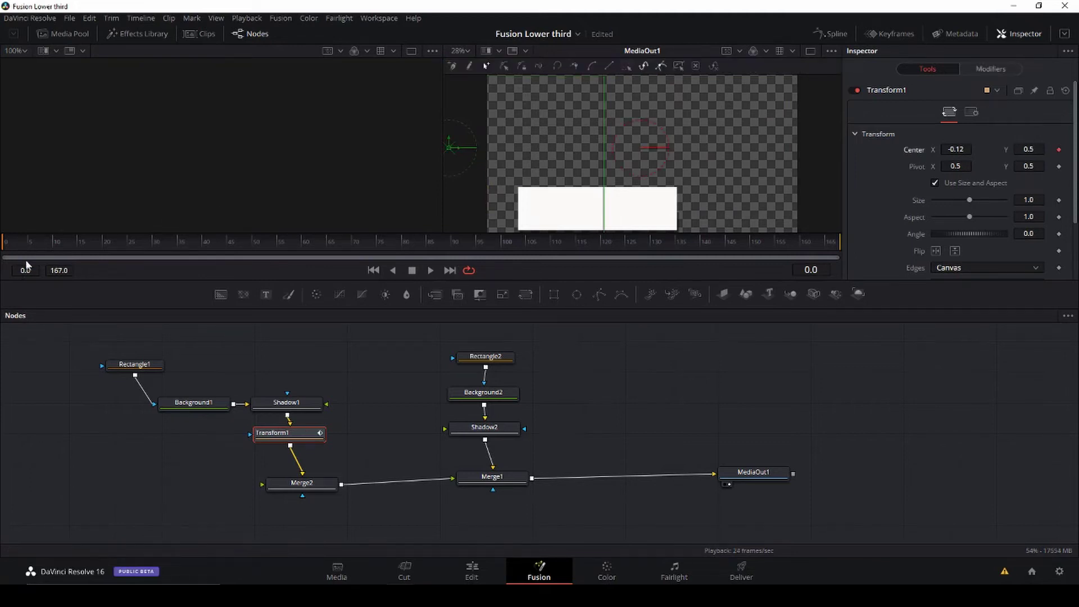
drag(35, 245, 87, 246)
drag(955, 149, 983, 149)
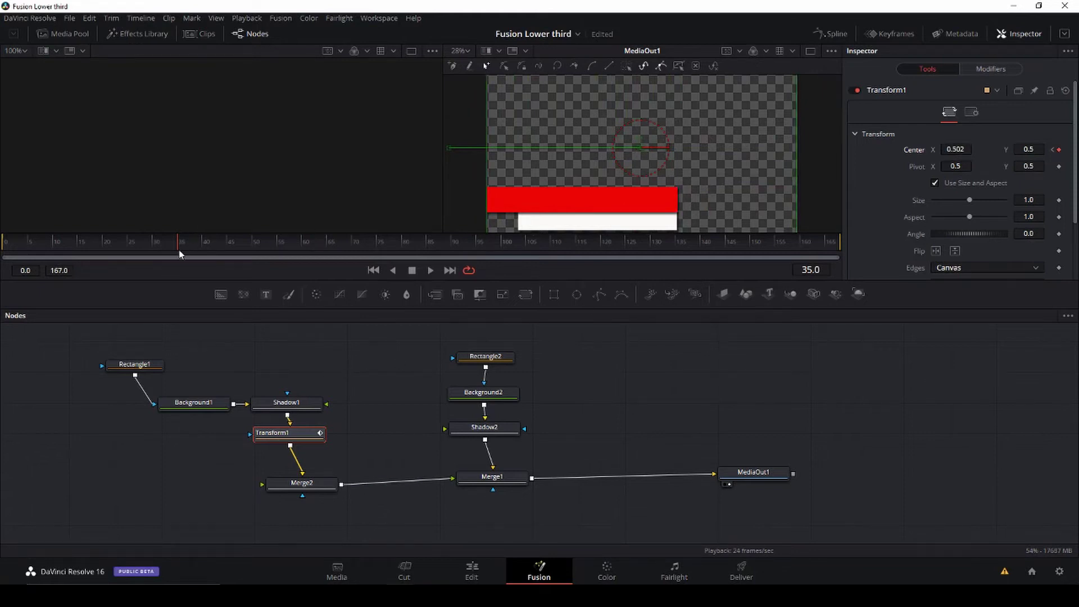
Step: Add a hold keyframe near frame 156, then slide the red bar off to X -0.162 at frame 167
drag(193, 244, 597, 248)
drag(680, 250, 784, 254)
click(1059, 149)
drag(830, 246, 839, 248)
drag(955, 149, 608, 179)
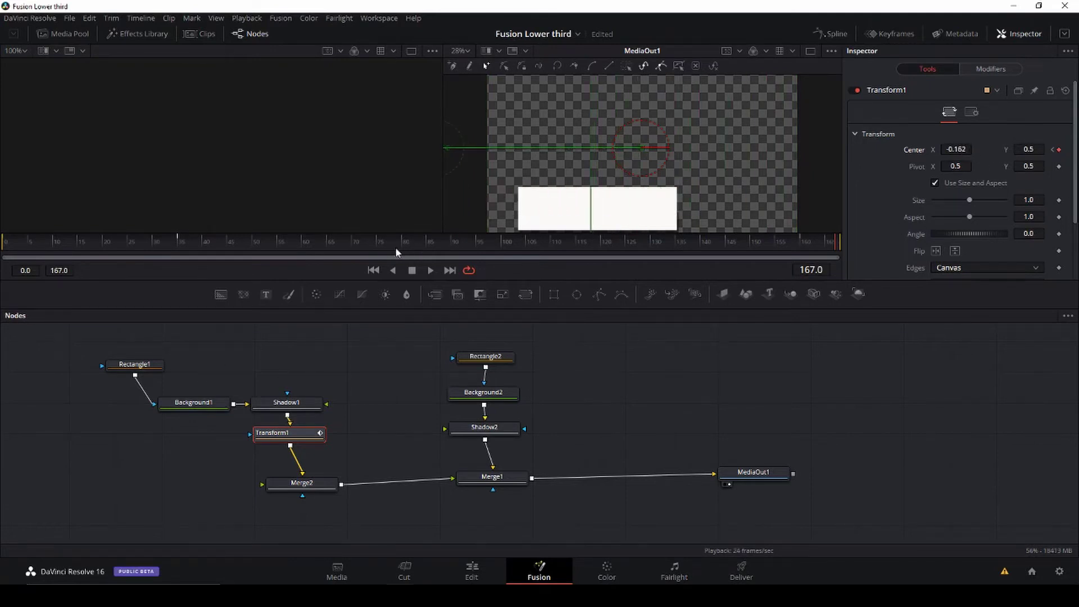
drag(395, 247, 0, 253)
key(space)
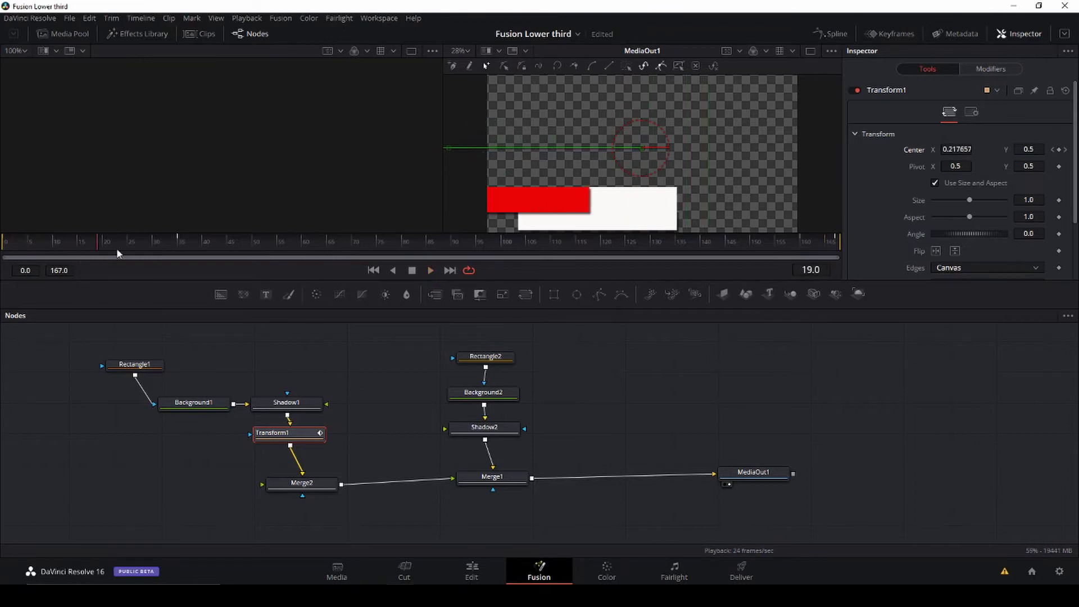
drag(95, 244, 180, 253)
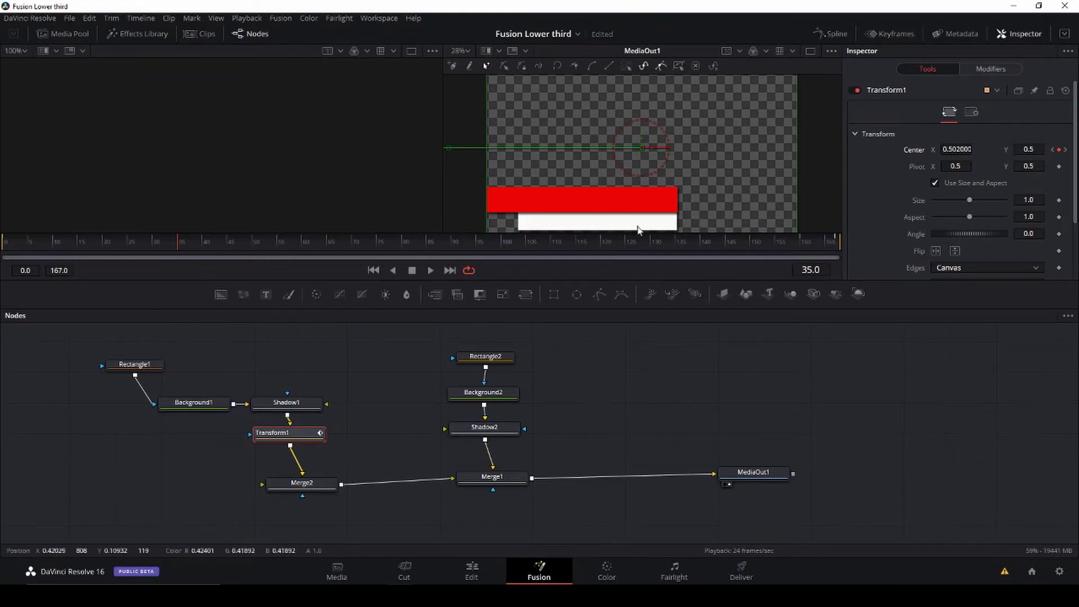
scroll(851, 216, down, 3)
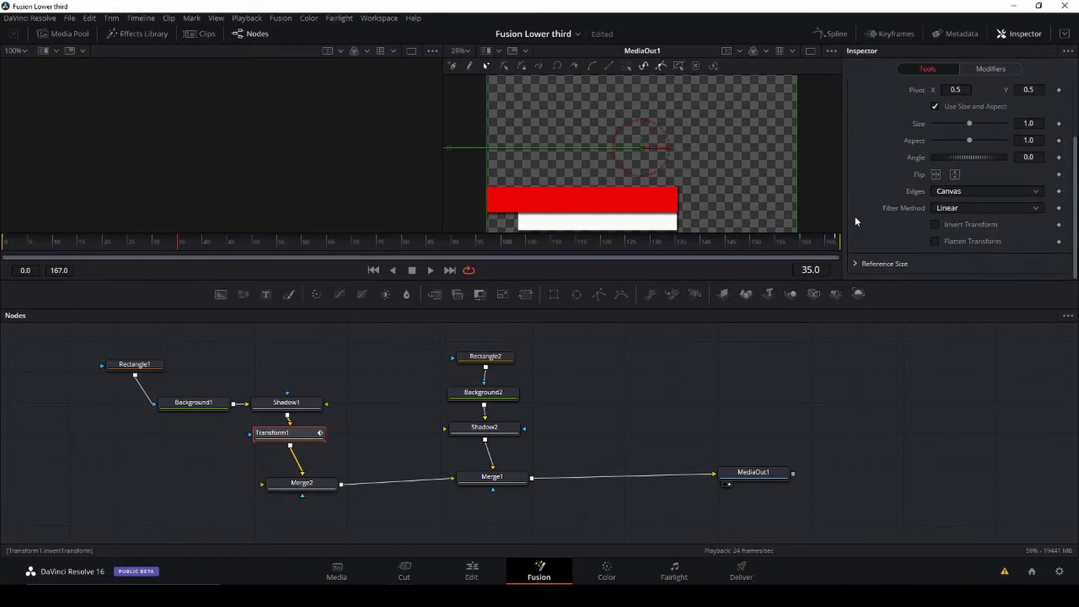
scroll(863, 219, up, 3)
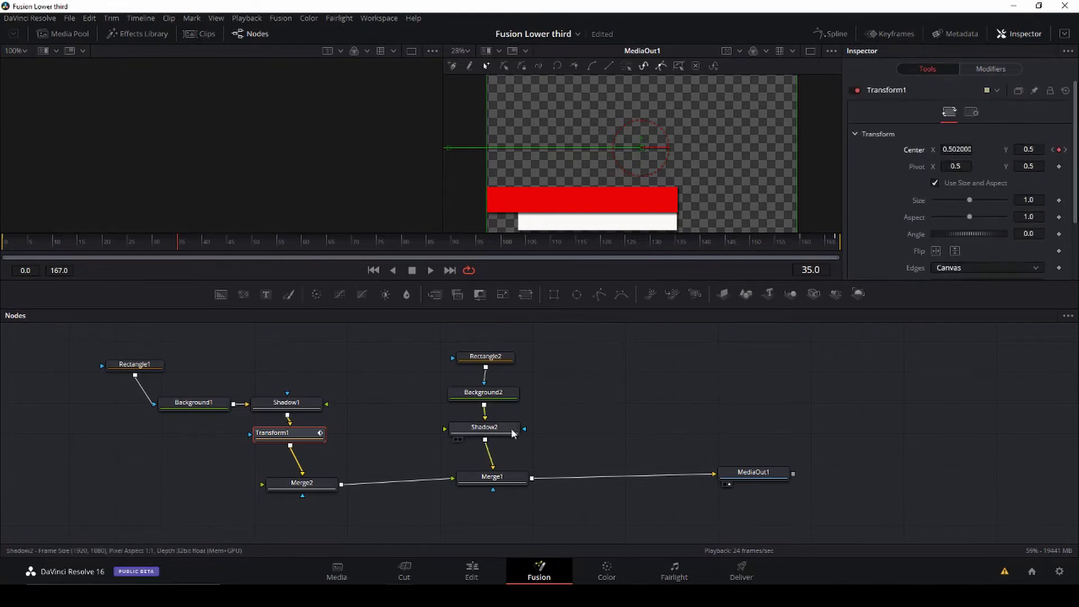
click(612, 442)
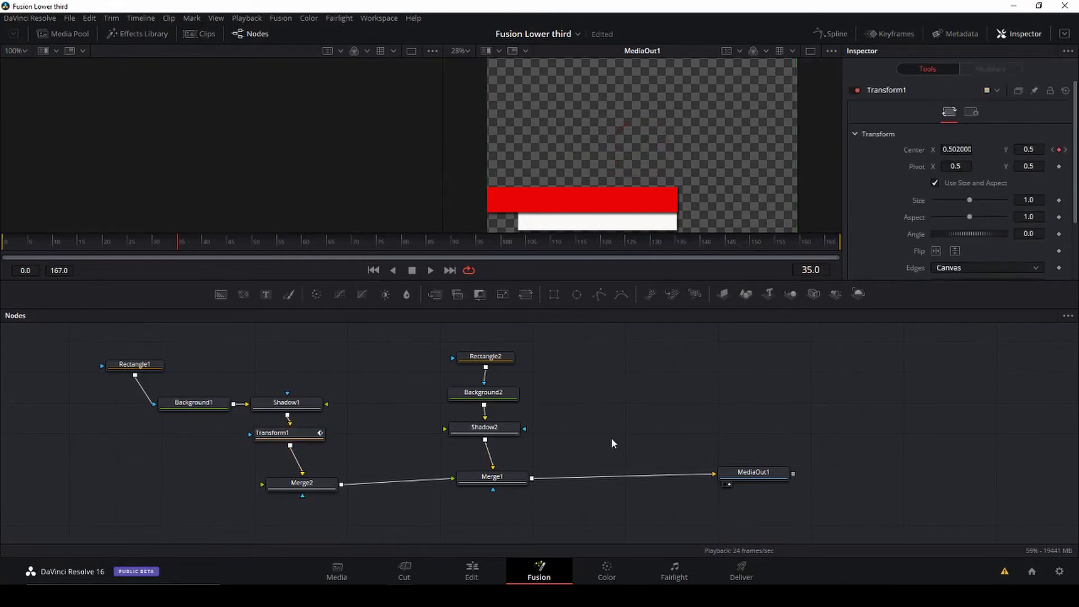
key(shift+space)
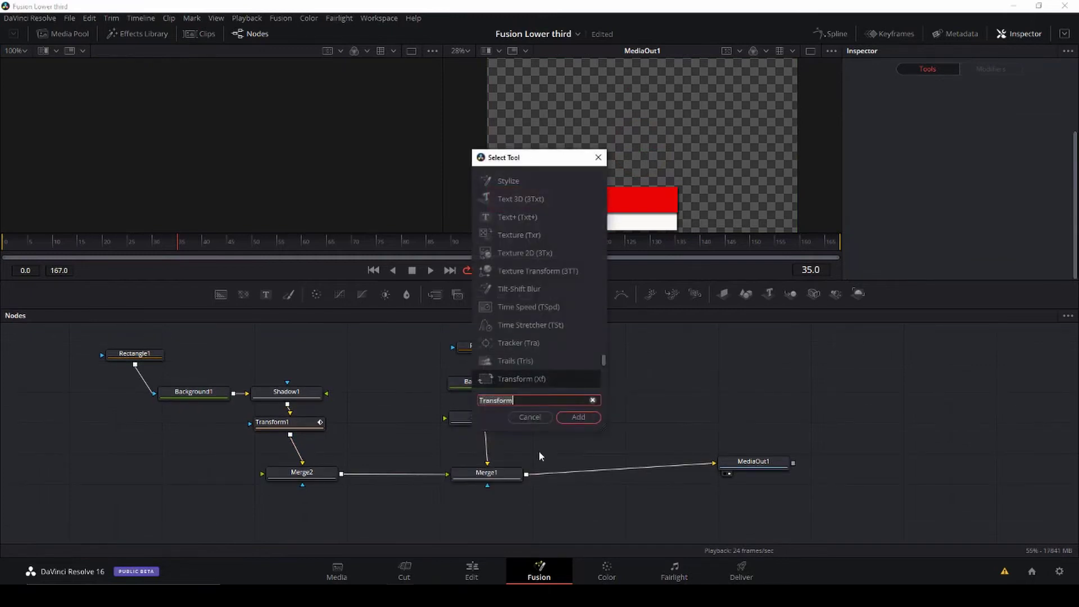
Step: Add Transform2 below Shadow2, line it up before Merge1, and return to frame 0
click(573, 416)
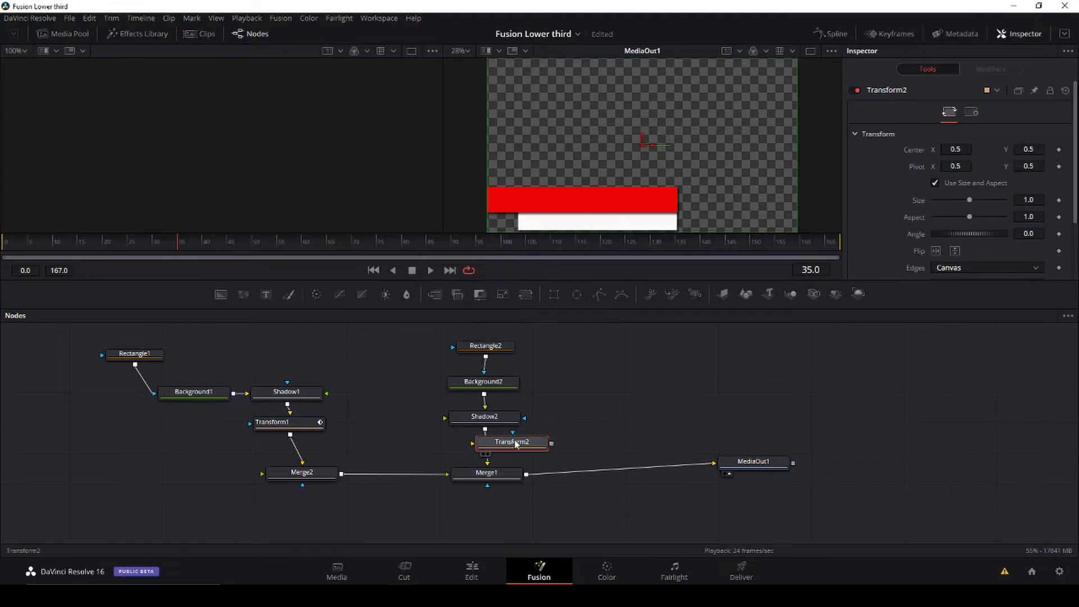
mouse_move(518, 443)
mouse_down()
mouse_move(547, 447)
mouse_move(486, 444)
mouse_move(504, 511)
mouse_up()
drag(499, 448, 496, 458)
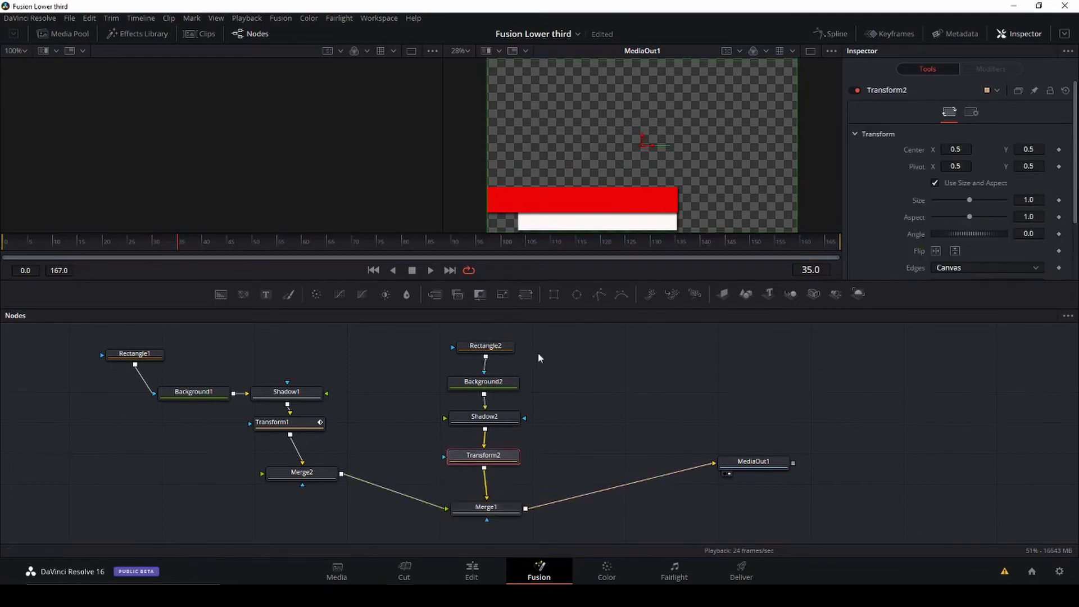
drag(179, 247, 3, 249)
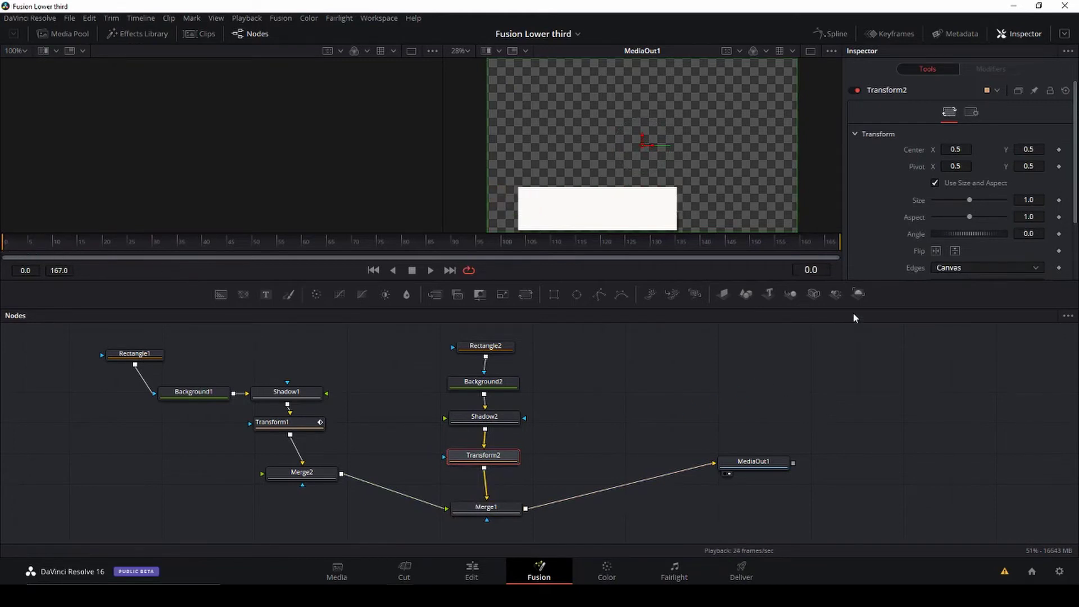
Step: At frame 35, shrink Rectangle2's height from 0.25 to about 0.11
click(21, 241)
drag(22, 242, 178, 268)
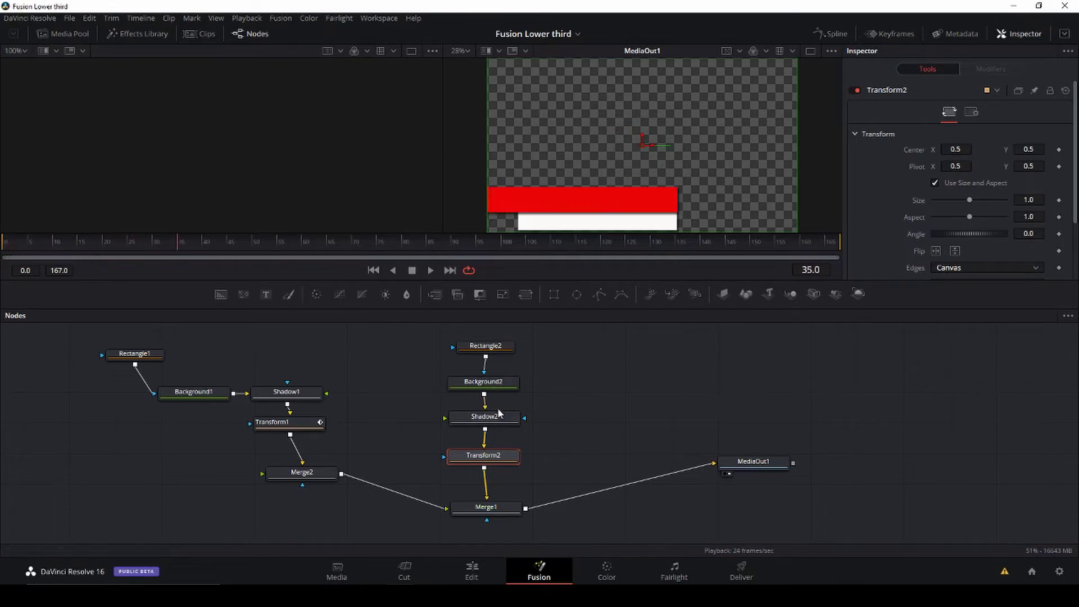
click(495, 386)
click(498, 346)
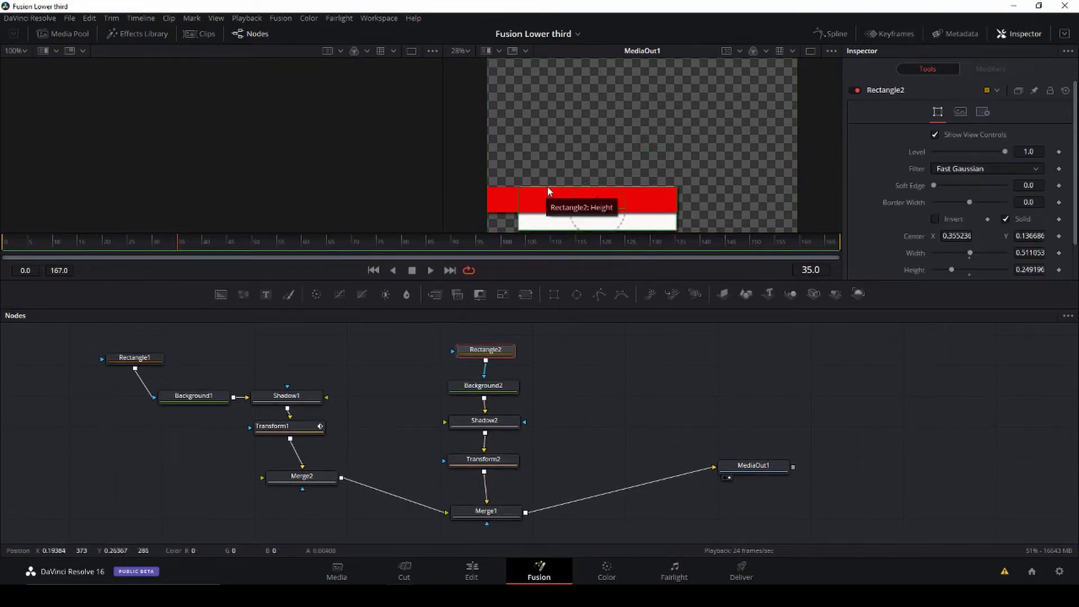
drag(575, 195, 599, 207)
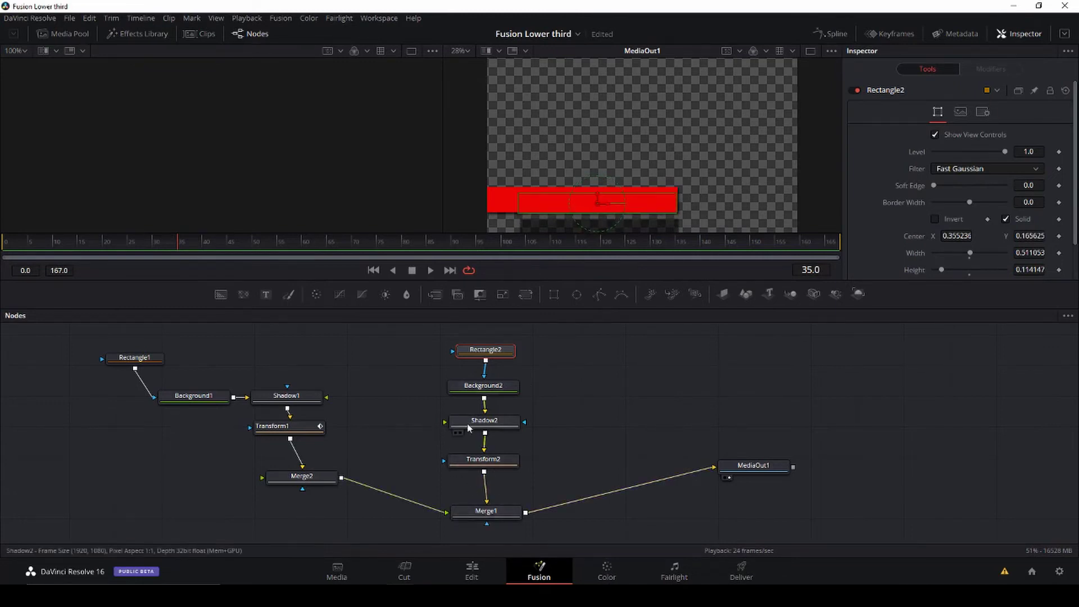
Step: Inspect the Shadow2 settings, then select Transform2
click(487, 422)
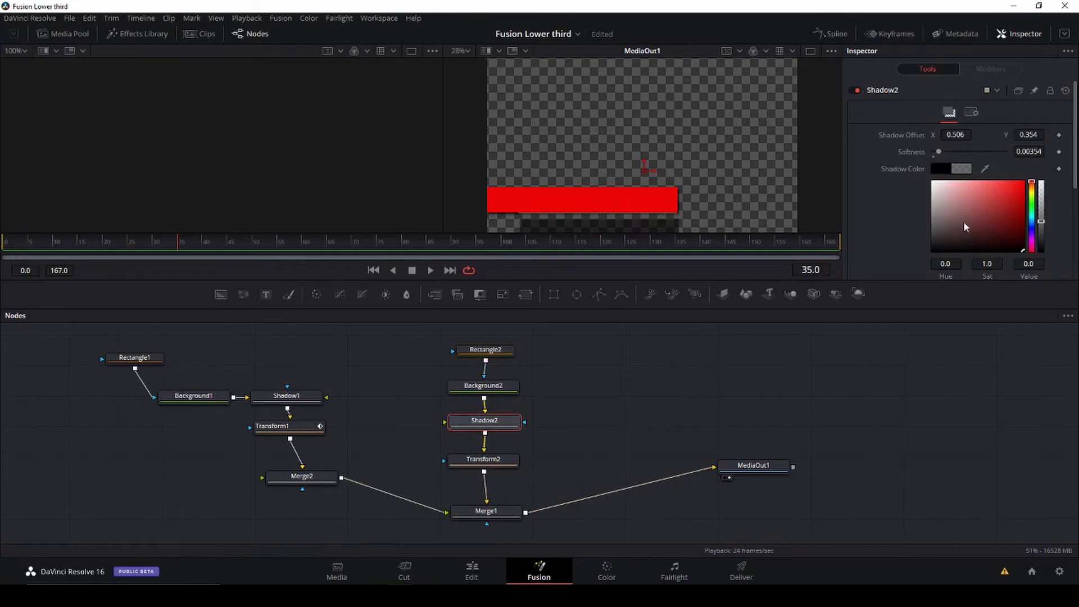
scroll(895, 230, down, 5)
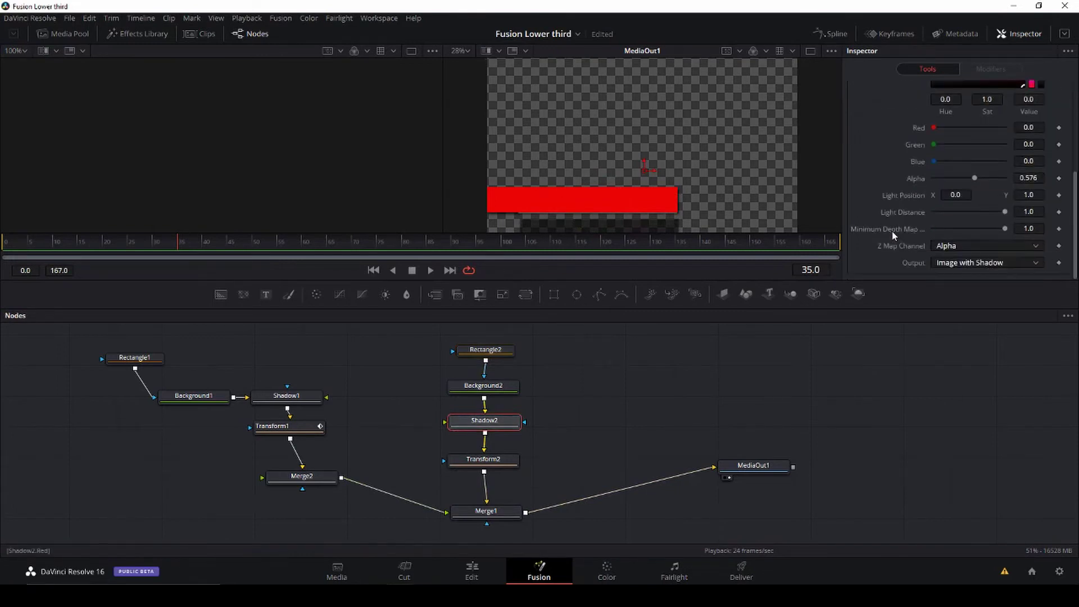
scroll(889, 235, up, 5)
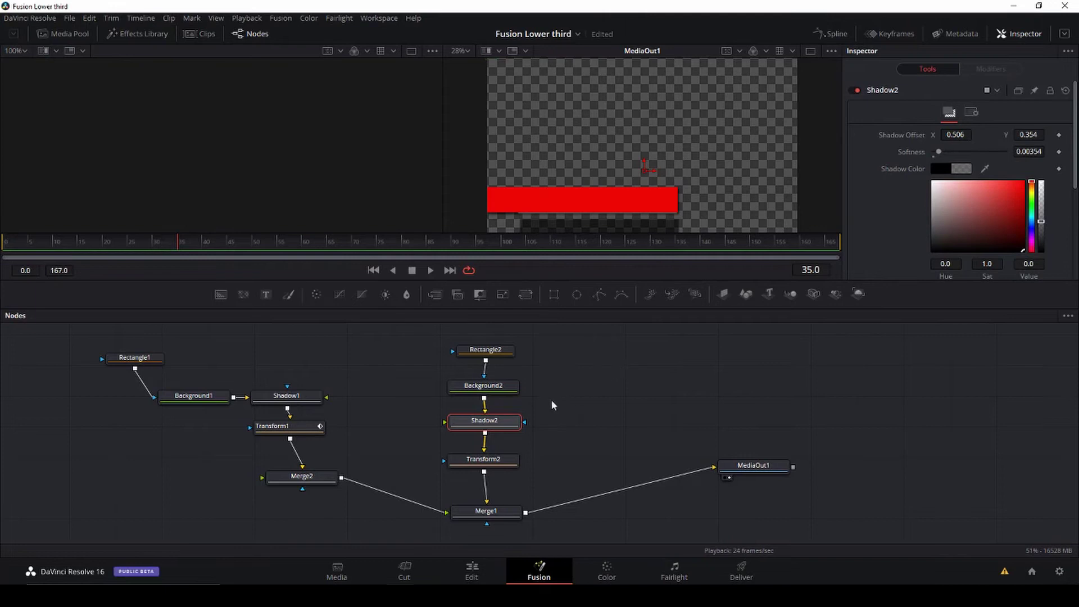
click(453, 462)
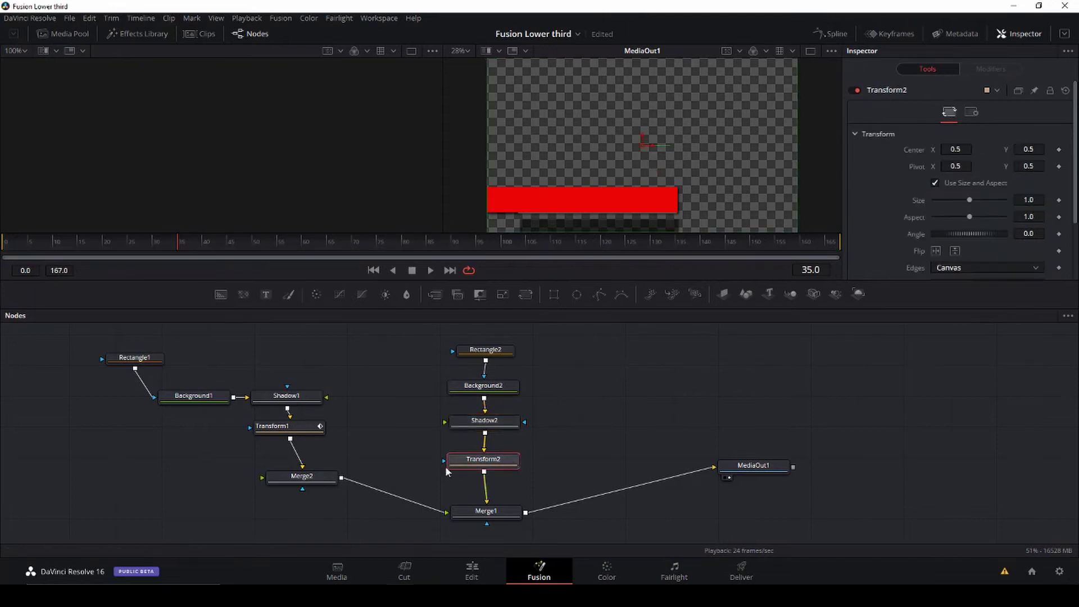
Step: Keyframe Transform2 Center X at -0.114 on frame 0, then 0.502 around frame 35
drag(177, 245, 4, 247)
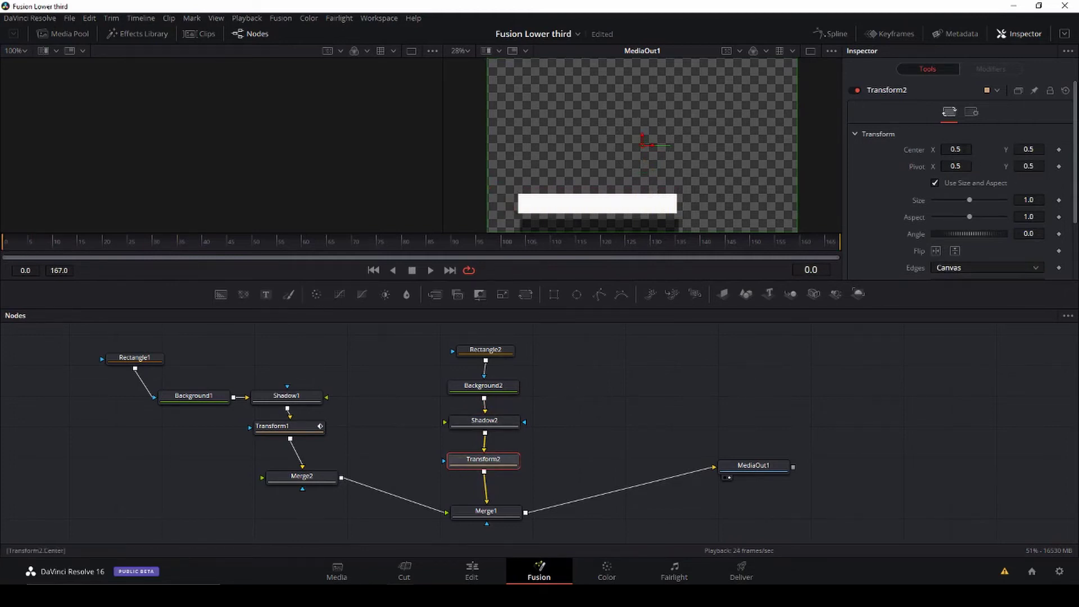
drag(652, 145, 451, 145)
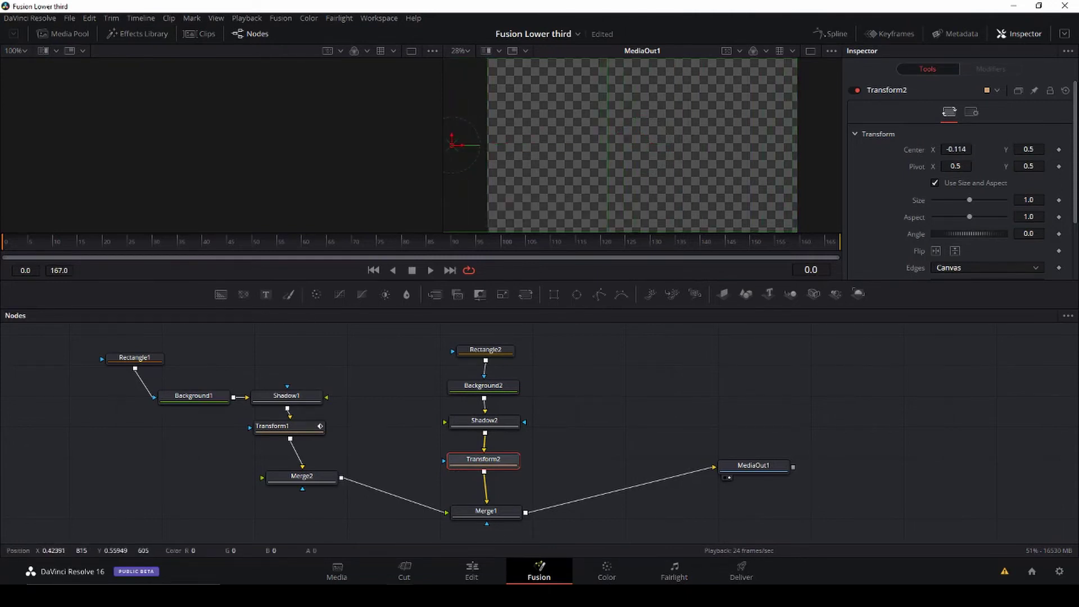
click(1059, 150)
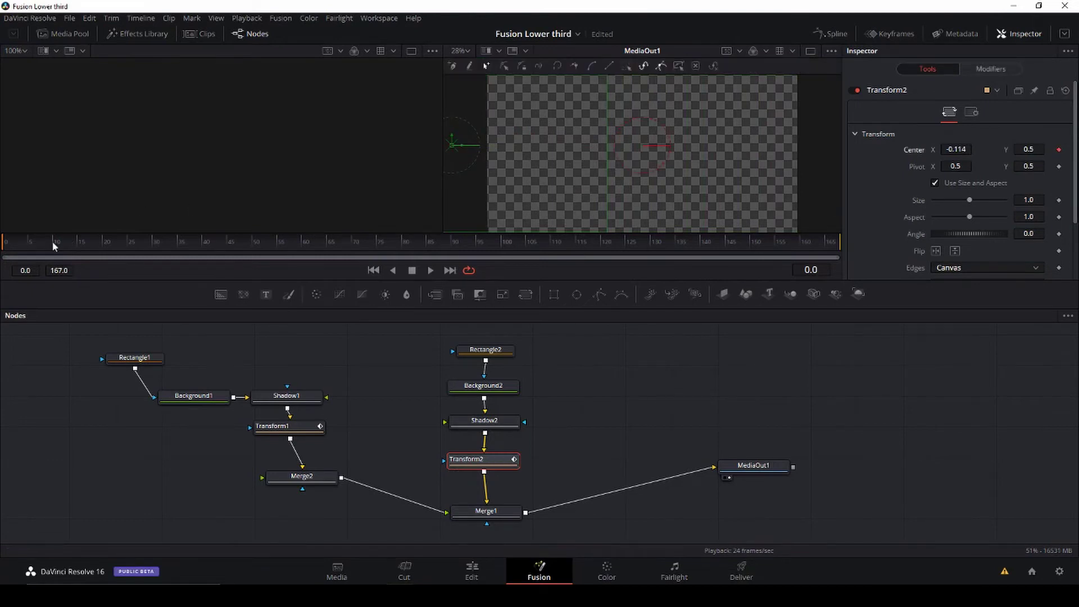
drag(24, 240, 184, 259)
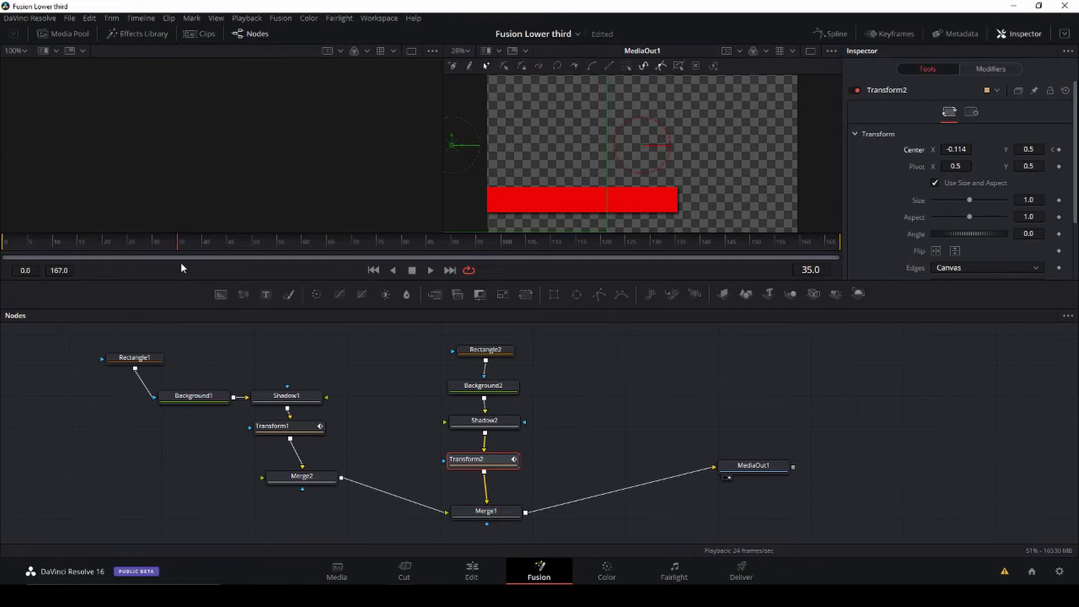
mouse_move(181, 264)
mouse_down()
mouse_move(220, 263)
mouse_move(112, 261)
mouse_move(181, 265)
mouse_up()
drag(955, 149, 1031, 149)
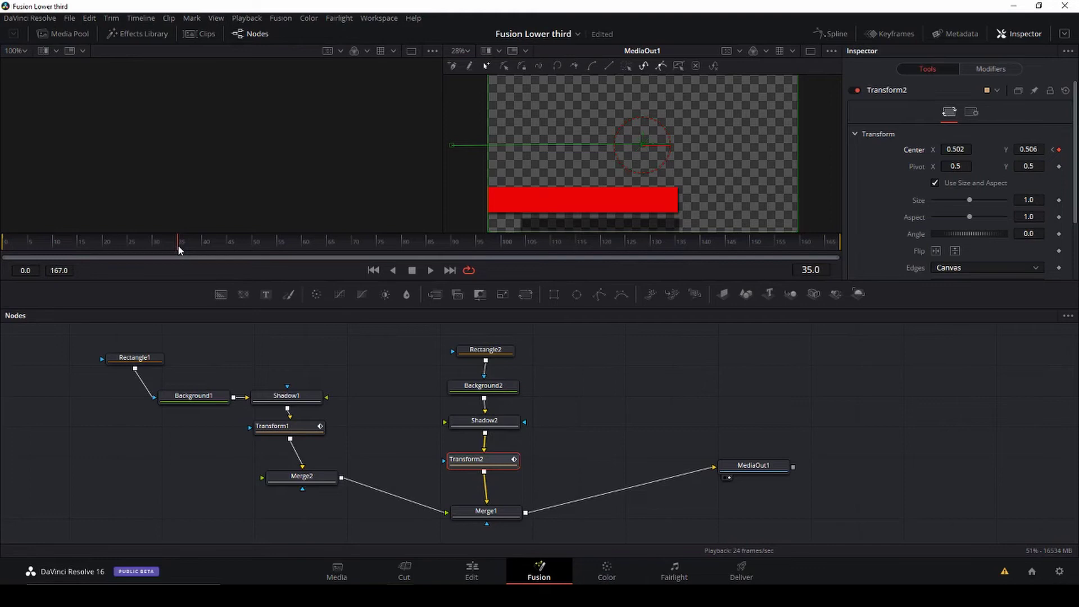
drag(188, 244, 204, 244)
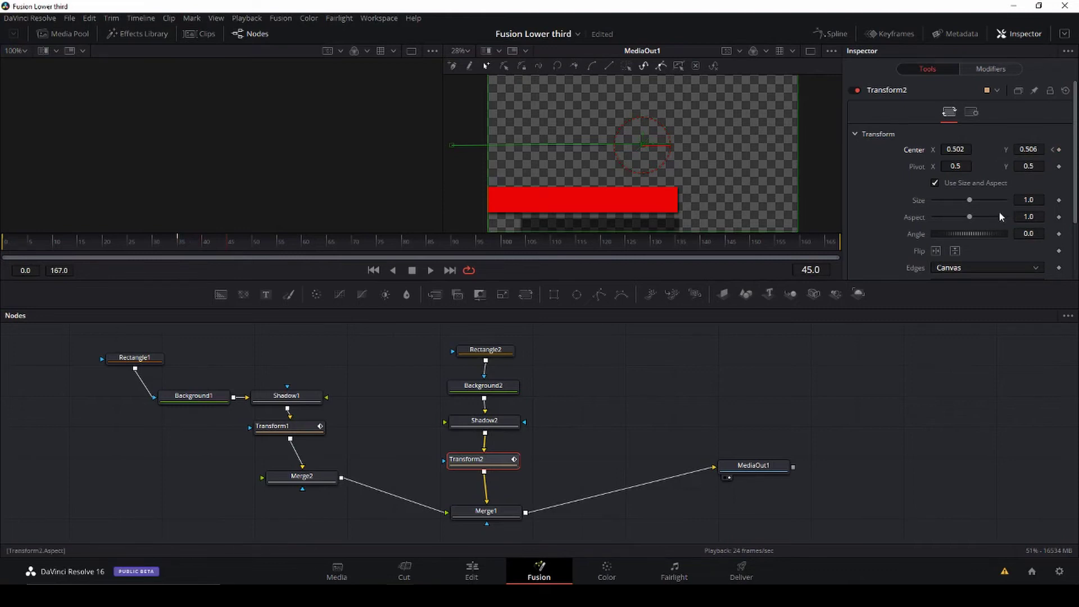
Step: Keyframe Center at frame 41, lower Y to about 0.411 at frame 45, and hold at frame 155
drag(227, 242, 208, 246)
click(1060, 151)
drag(222, 247, 228, 247)
drag(1028, 149, 999, 149)
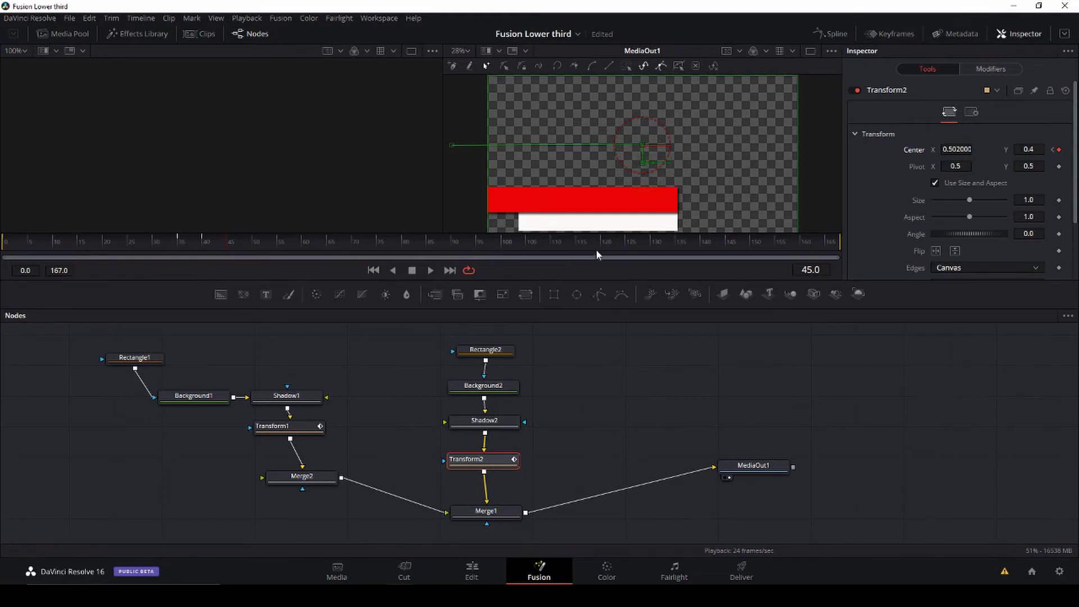
drag(227, 244, 792, 266)
click(1058, 150)
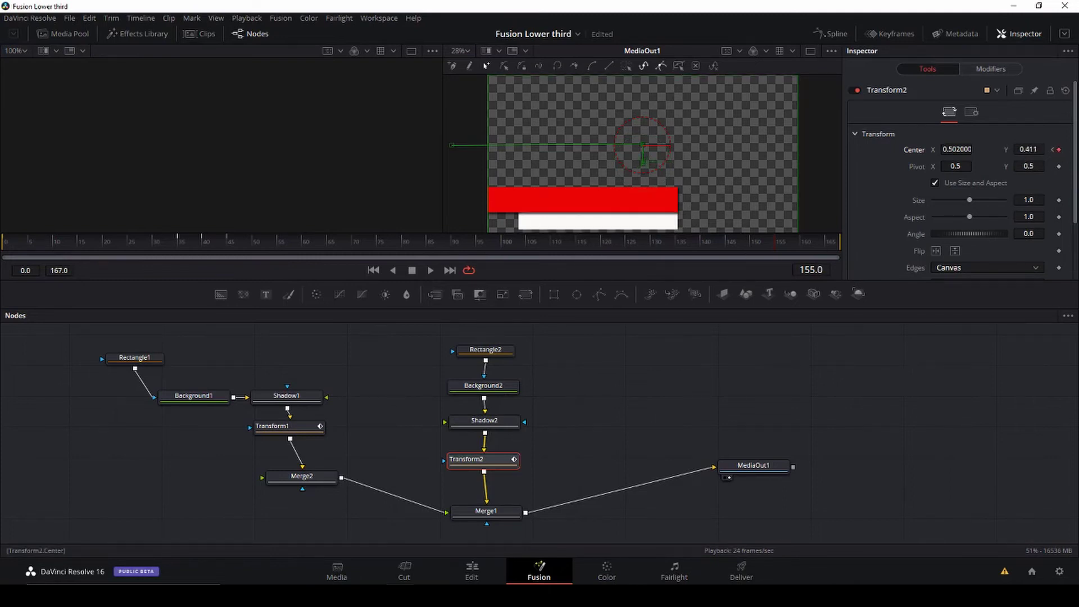
Step: Raise the white bar back to Y 0.5, then slide it off to X -0.161 at frame 165
drag(1028, 149, 1045, 148)
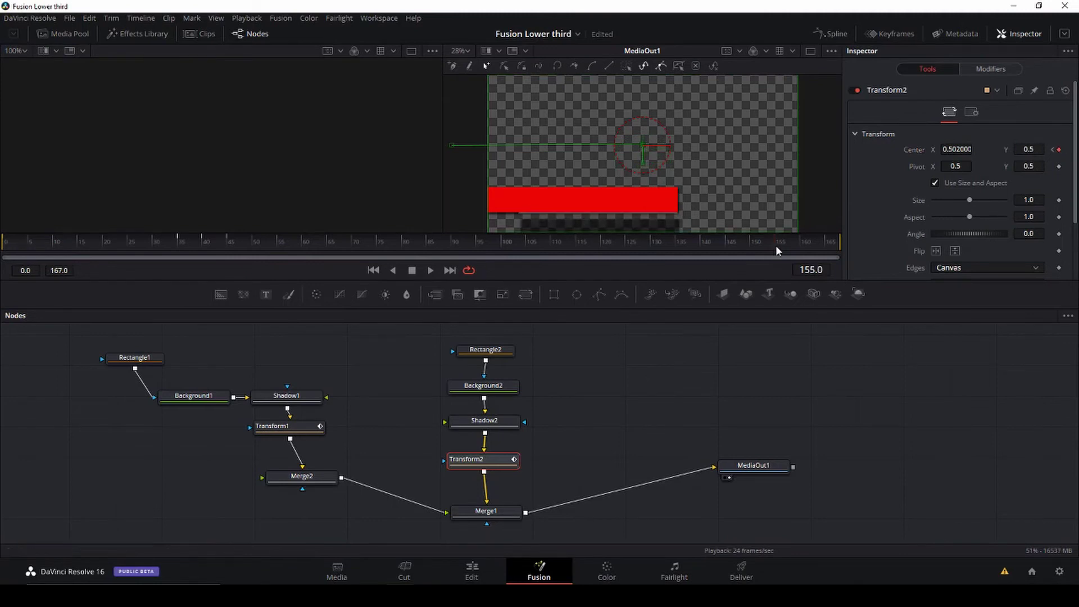
key(Right)
key(Right)
key(Right)
key(Right)
key(Right)
key(Right)
key(Right)
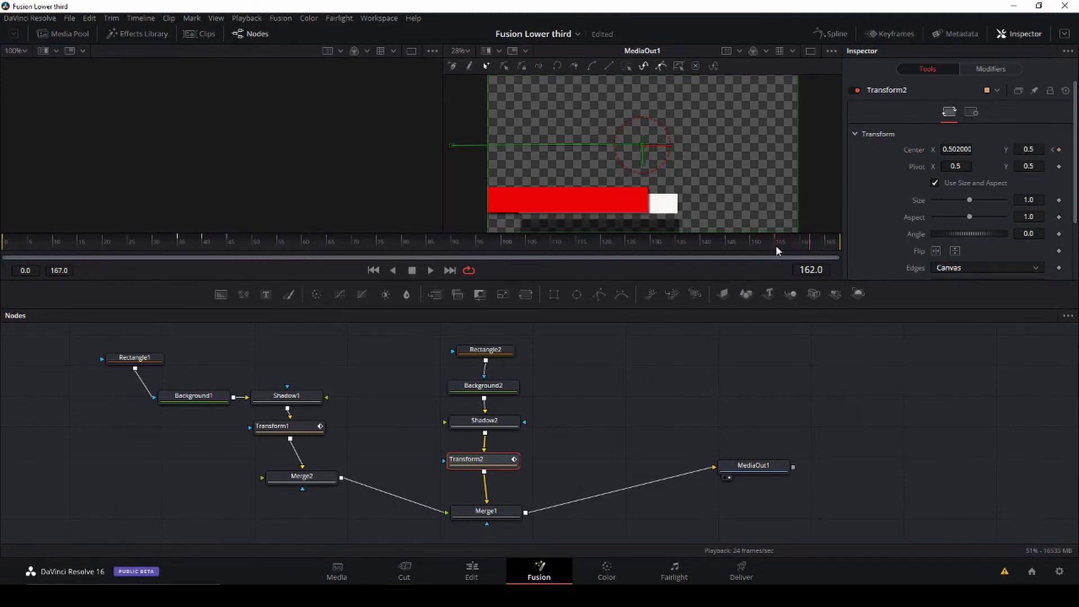
key(Right)
key(Right)
key(Right)
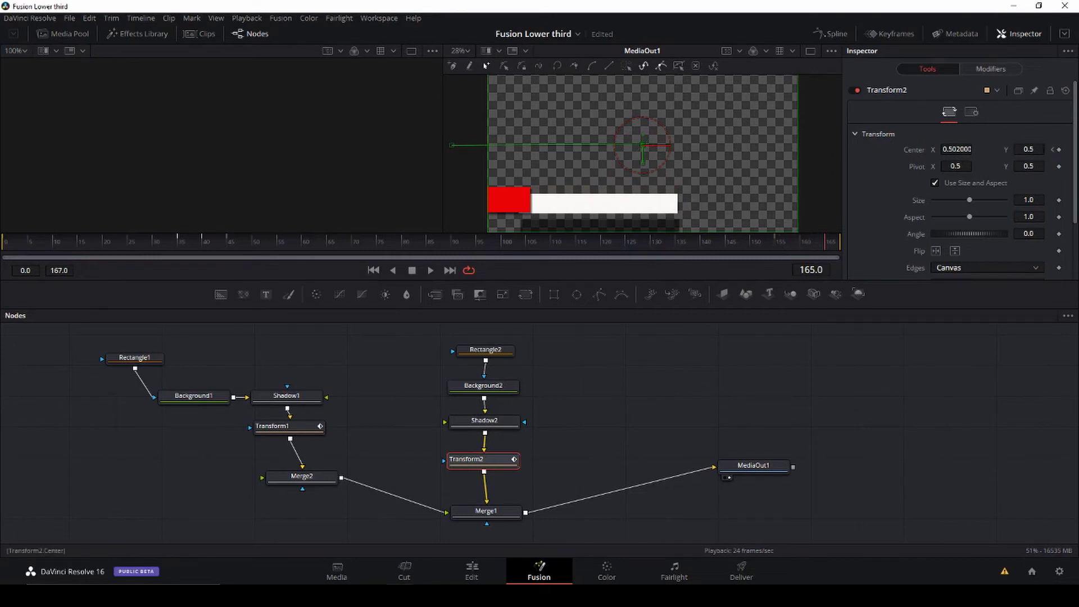
drag(956, 149, 584, 147)
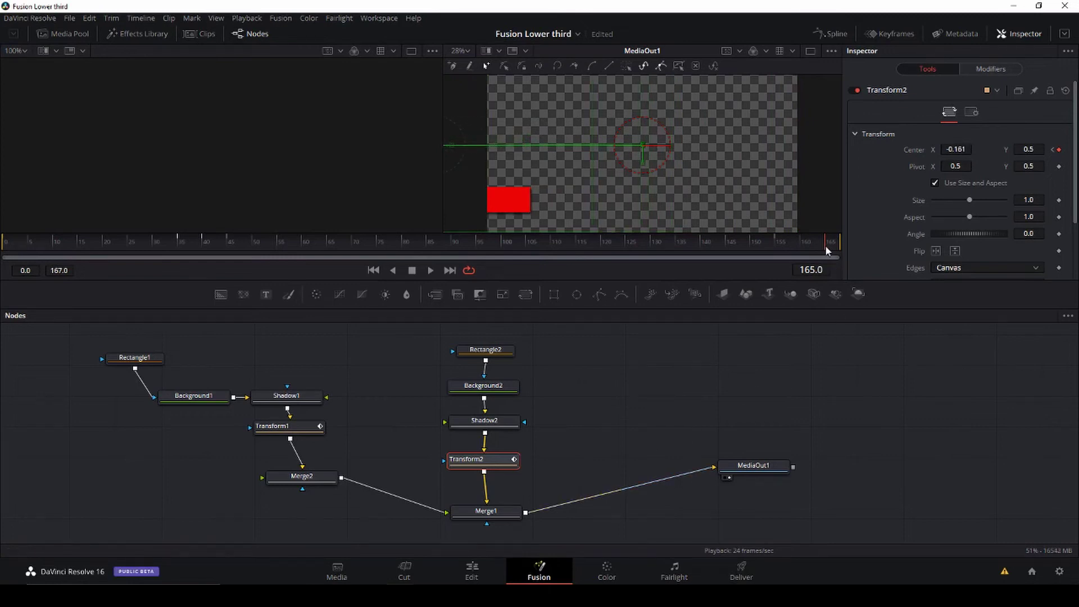
Step: Play back the white bar's animation to check its motion
key(space)
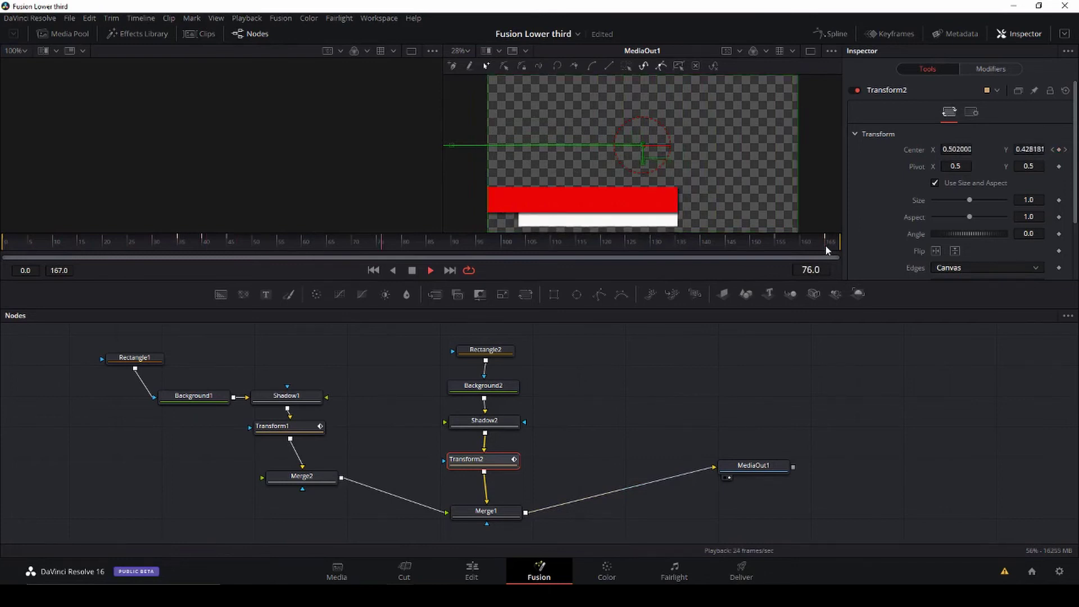
key(space)
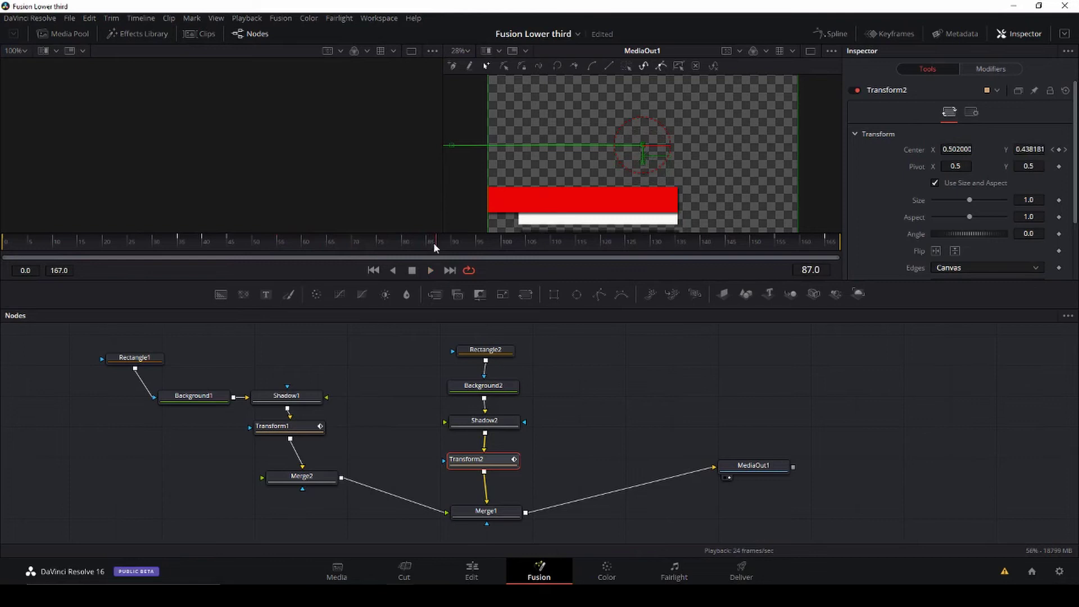
drag(433, 241, 362, 250)
key(space)
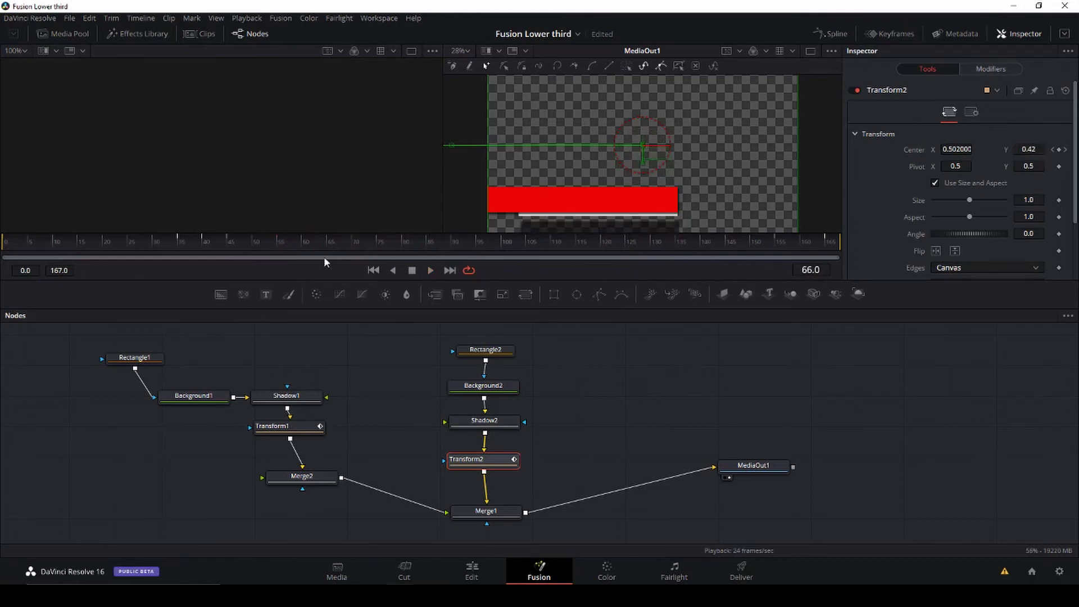
Step: Keep the white bar lowered beneath the red bar at frame 150 and replay the animation
drag(324, 250, 754, 260)
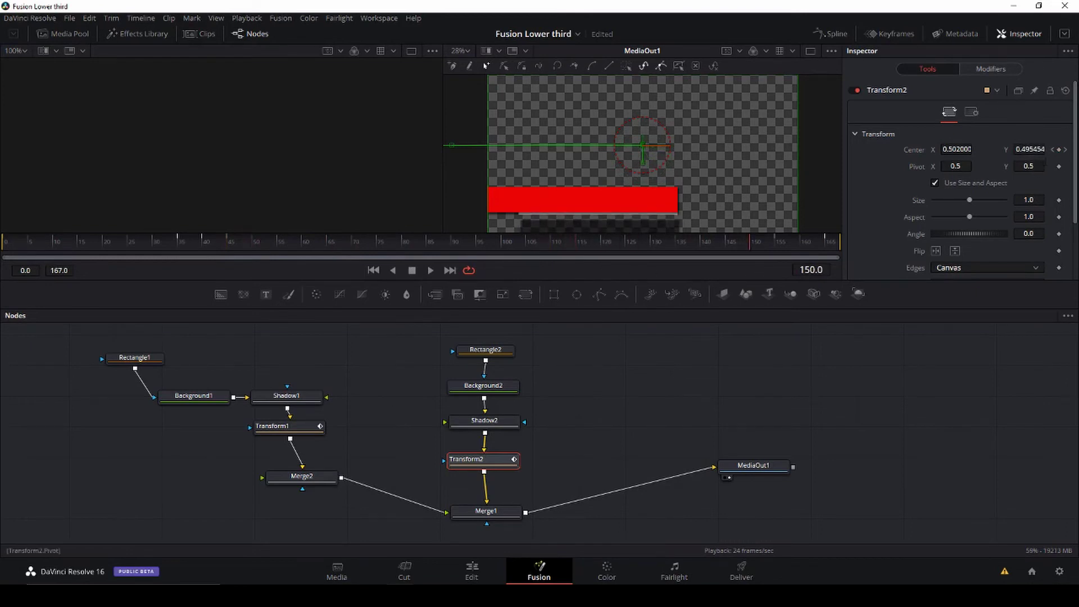
drag(1028, 149, 952, 149)
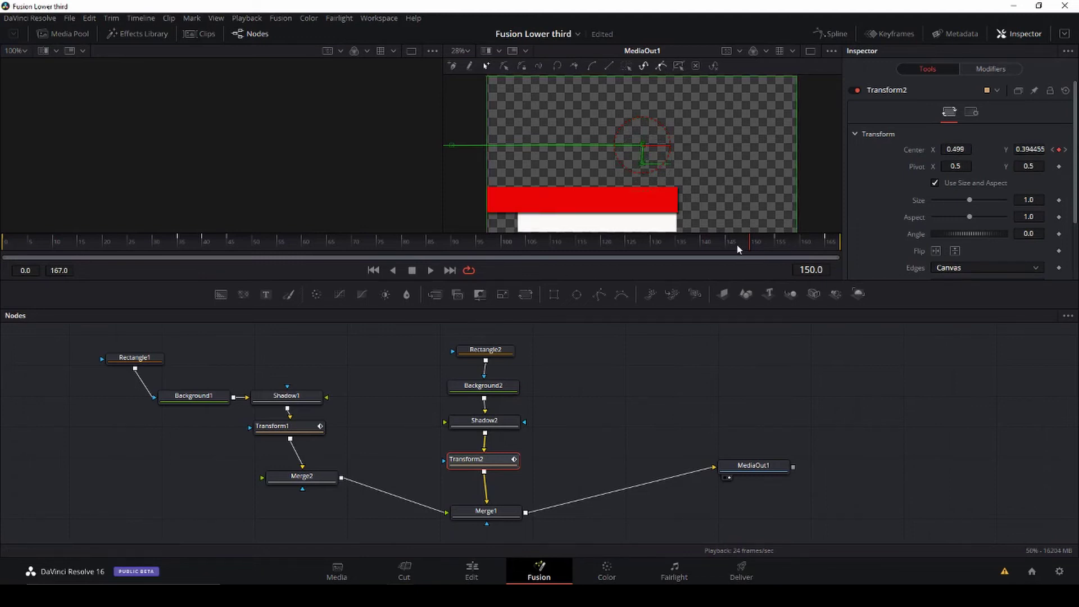
drag(742, 251, 231, 245)
key(space)
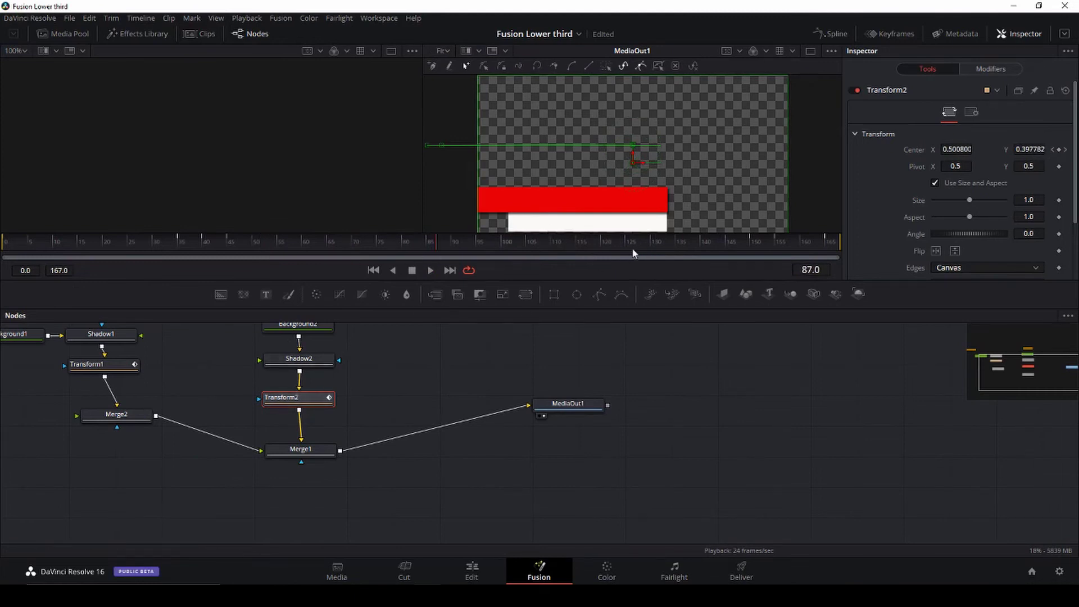
Step: Review playback, return to frame 71, and bring up the Shadow2 settings
key(space)
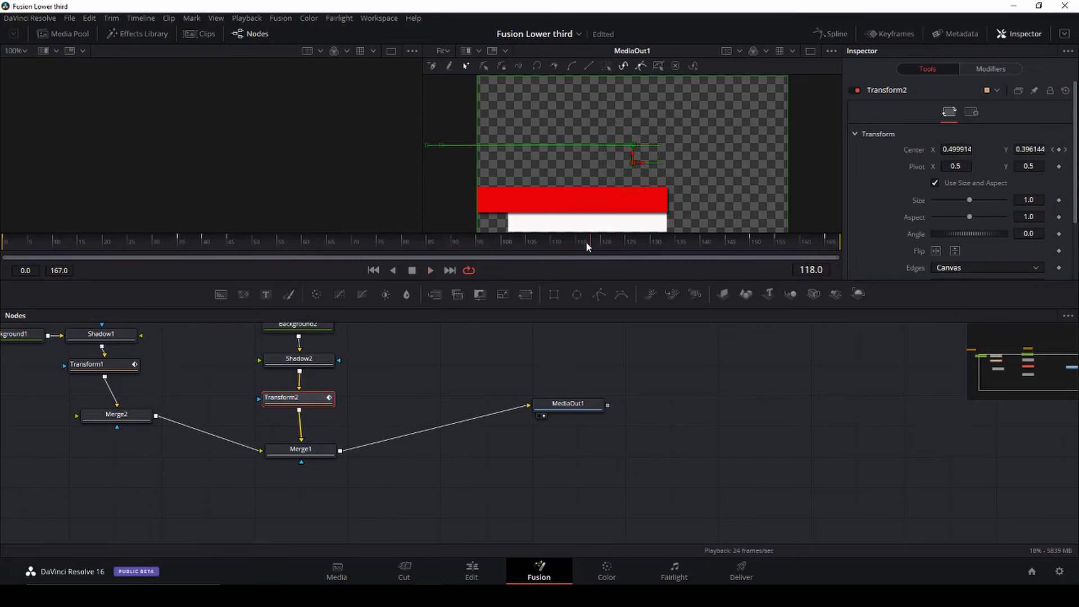
drag(586, 245, 357, 243)
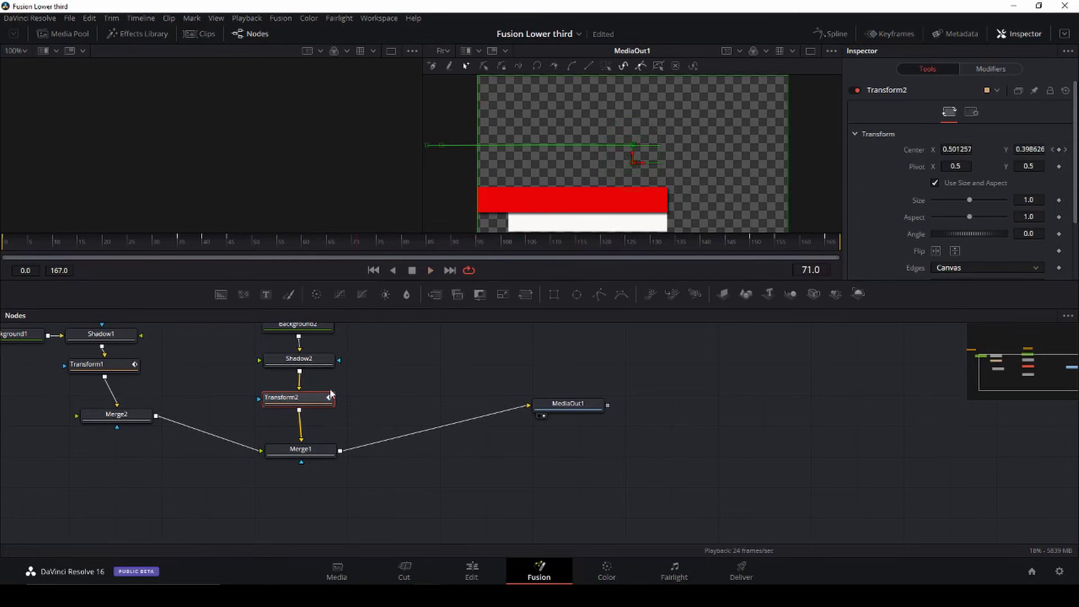
click(299, 364)
scroll(635, 201, down, 2)
scroll(648, 202, up, 1)
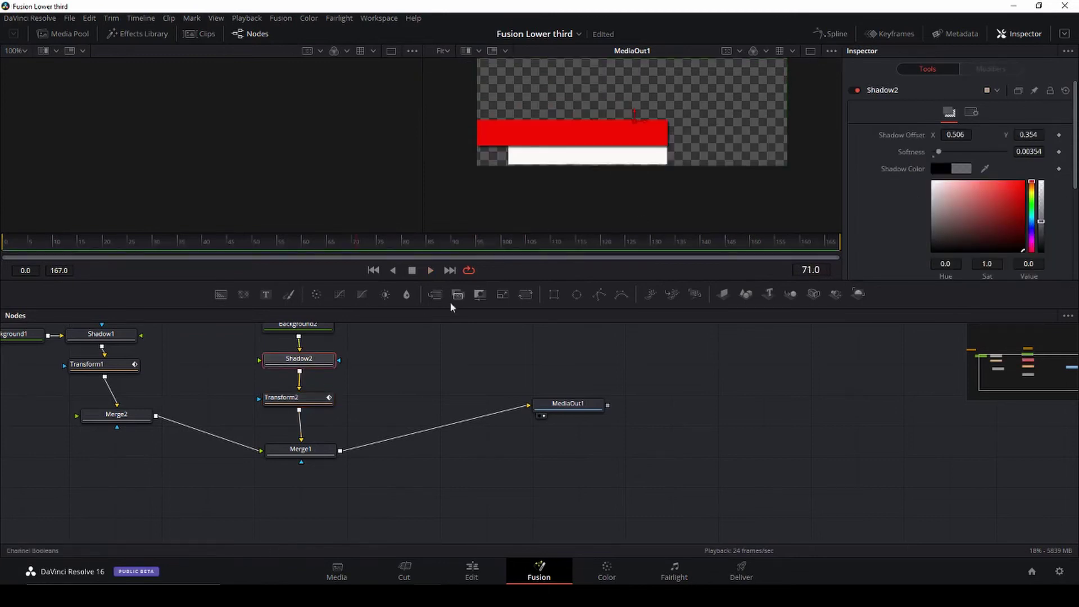
Step: Keyframe Shadow2's offset at 0.506/0.354 and scrub back to check the bars
drag(354, 244, 88, 247)
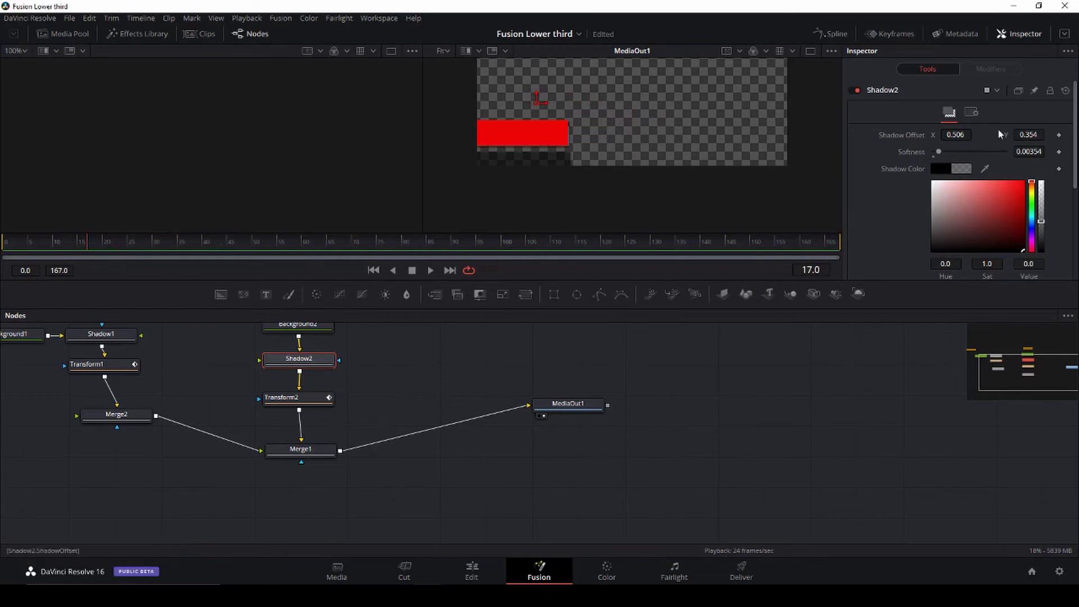
drag(86, 241, 238, 260)
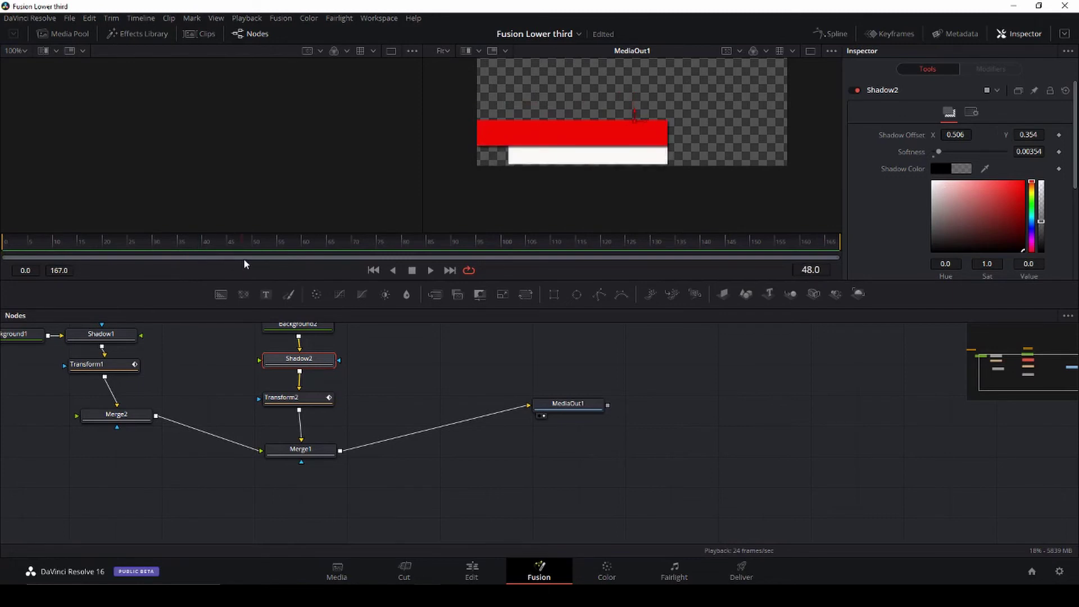
click(1059, 136)
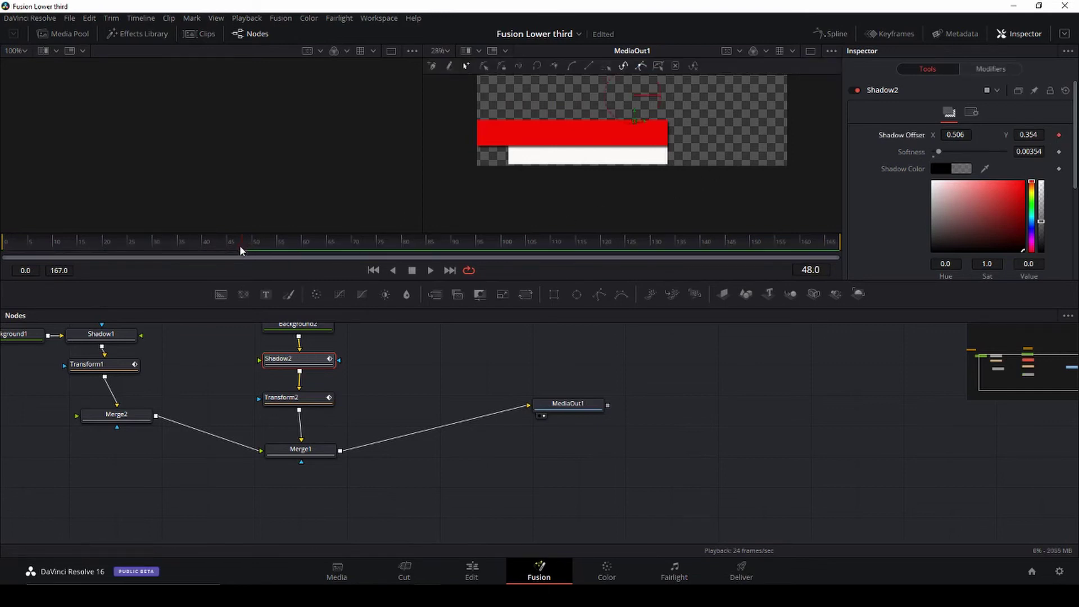
drag(239, 245, 3, 250)
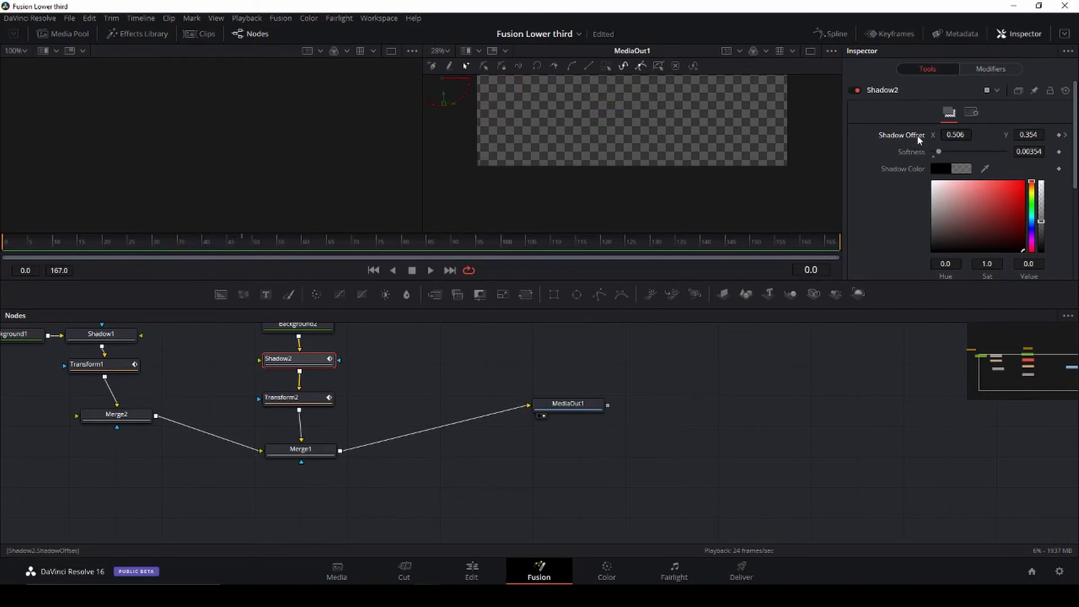
Step: Undo the Shadow Offset animation back to 0.5/0.5 and play the comp
key(ctrl+z)
click(431, 270)
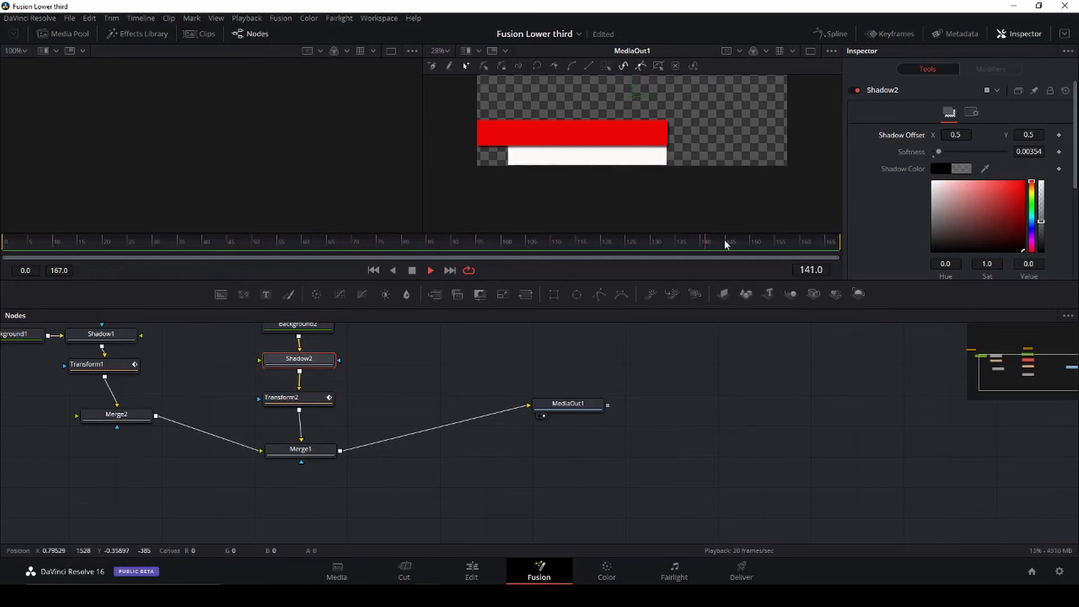
key(space)
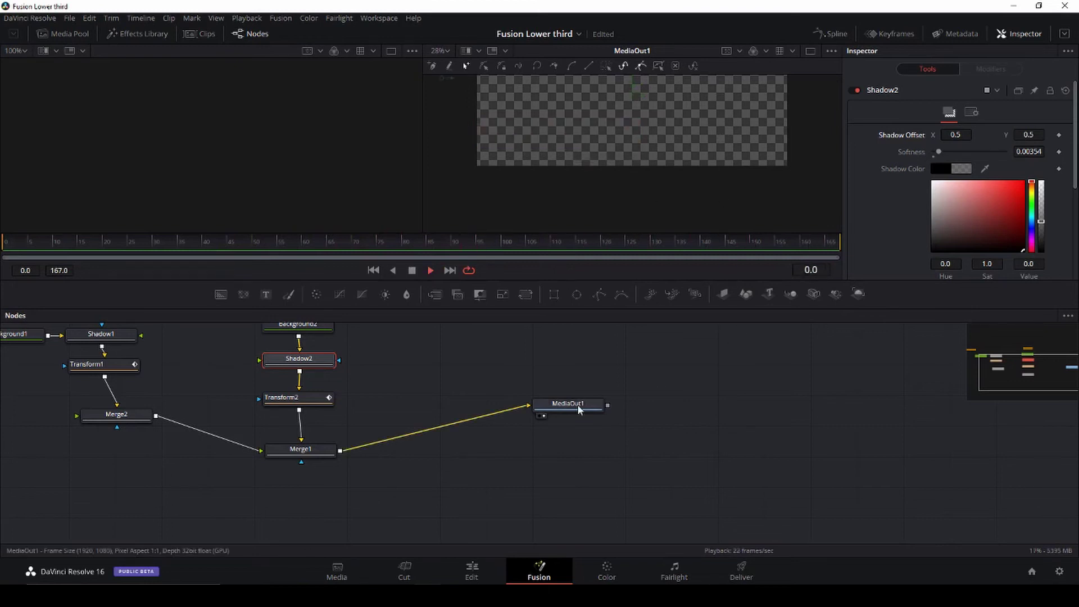
Step: Shift MediaOut1 further right, recheck playback from frame 0, and add a Text1 node
drag(579, 409, 806, 454)
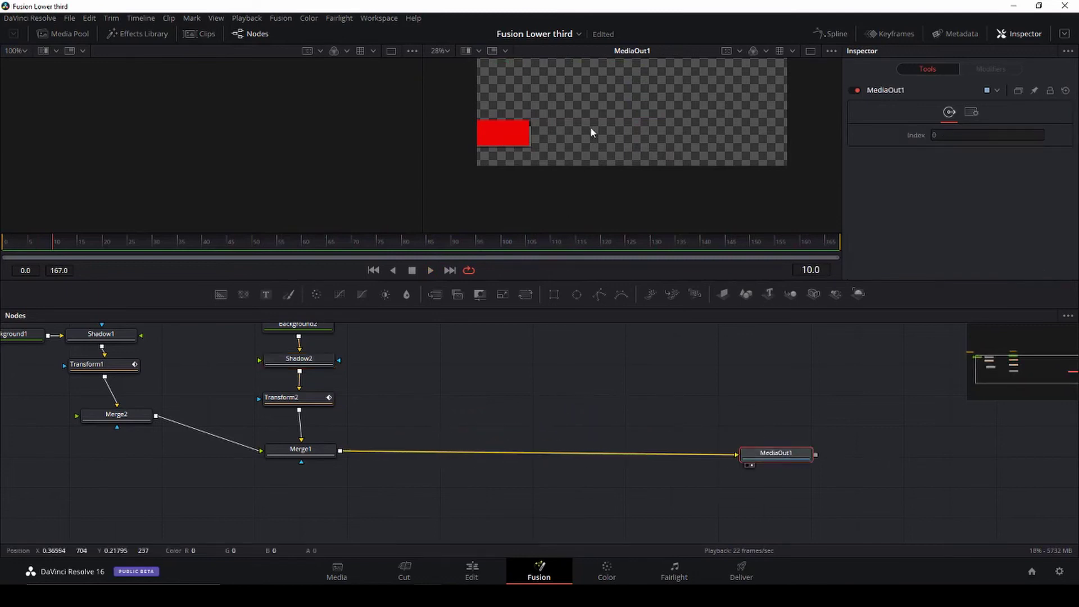
scroll(590, 126, up, 2)
scroll(590, 127, down, 1)
key(space)
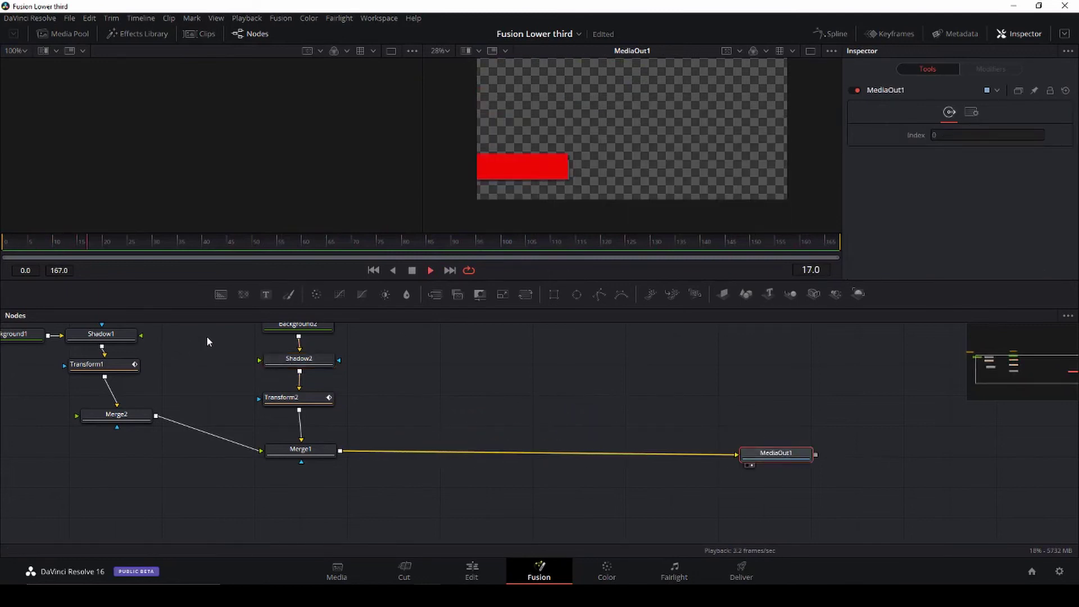
key(space)
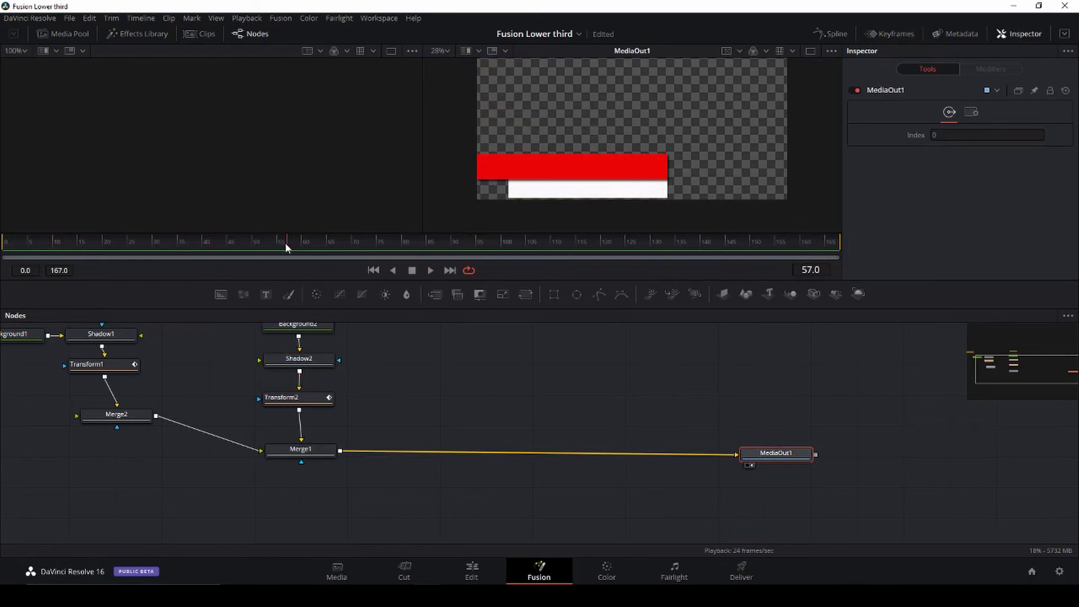
drag(285, 241, 2, 245)
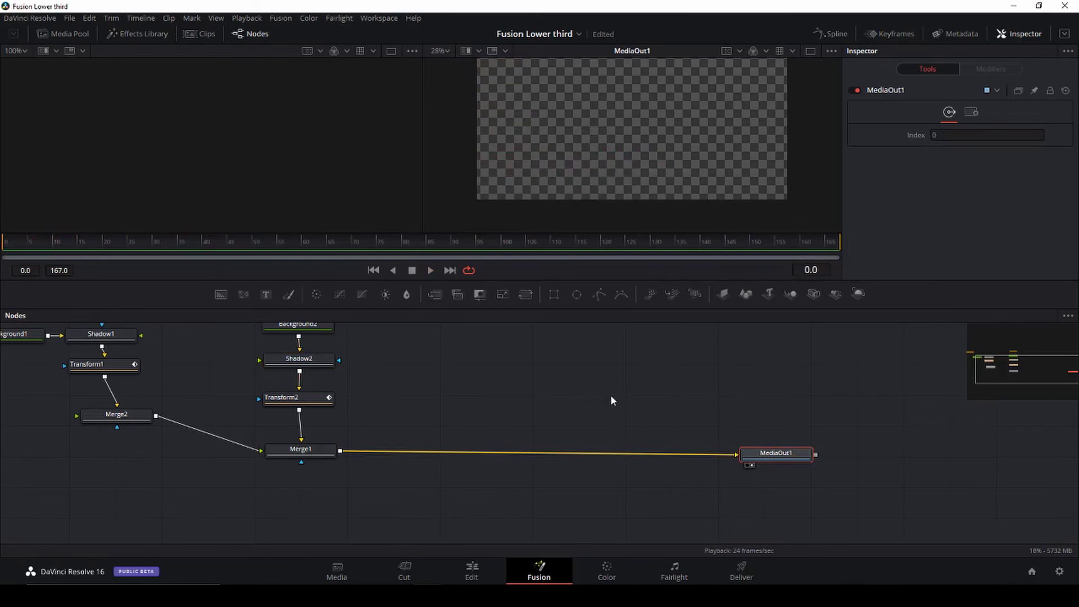
click(627, 427)
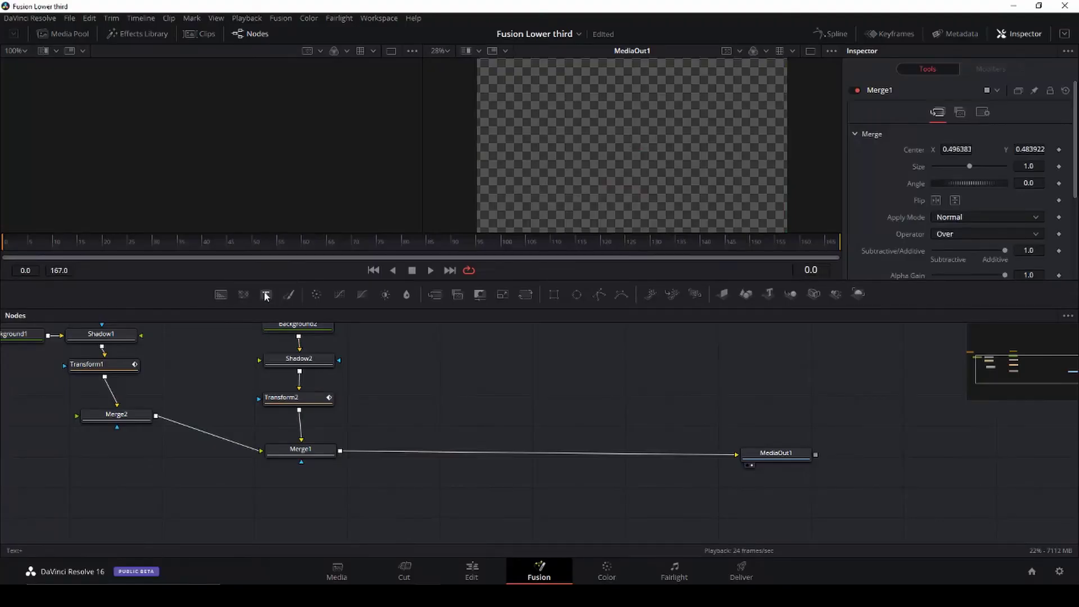
drag(266, 294, 458, 367)
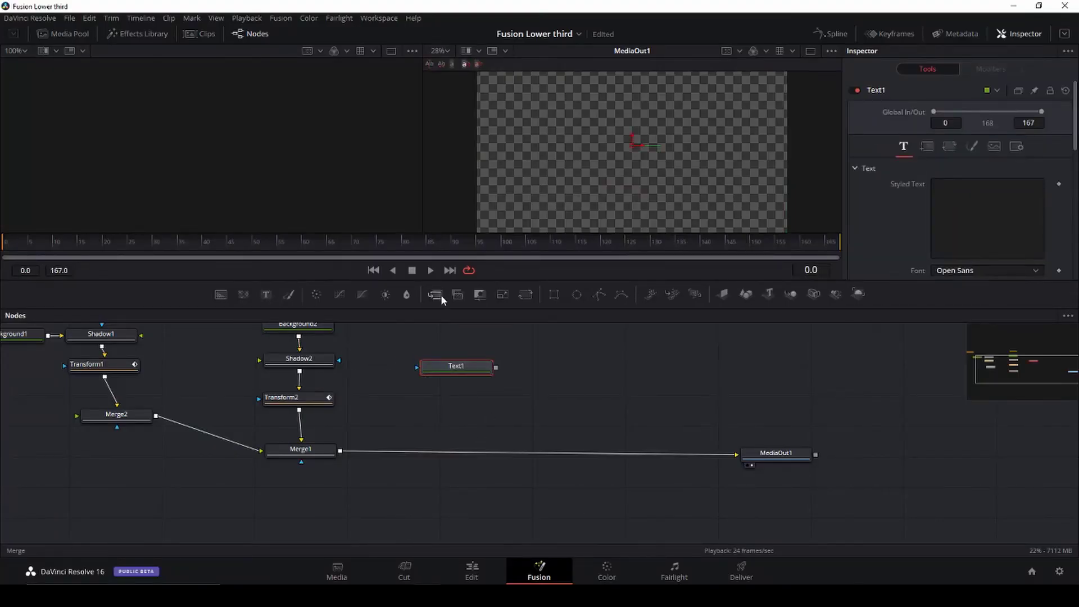
Step: Insert Merge3 before MediaOut1 with Text1 as foreground, and add a Transform3 node after it
drag(435, 297, 450, 452)
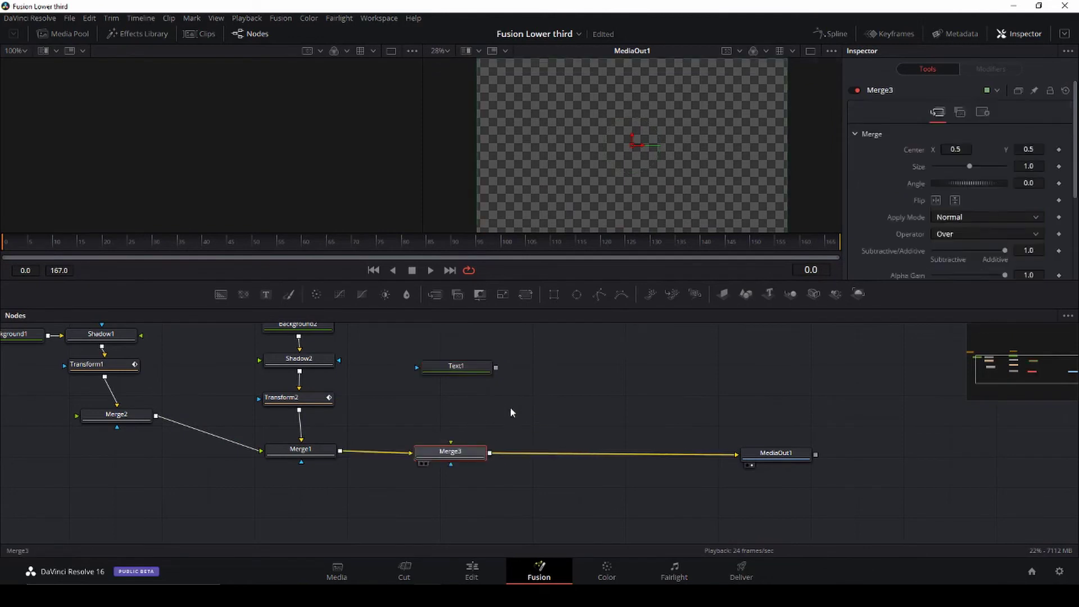
drag(495, 367, 451, 444)
key(shift+space)
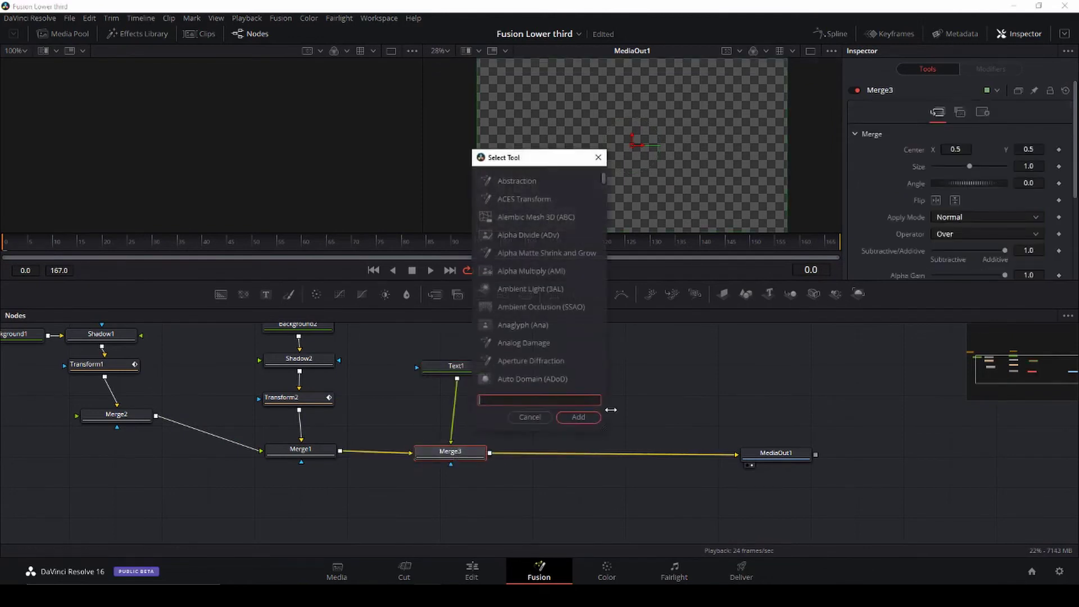
text(tra)
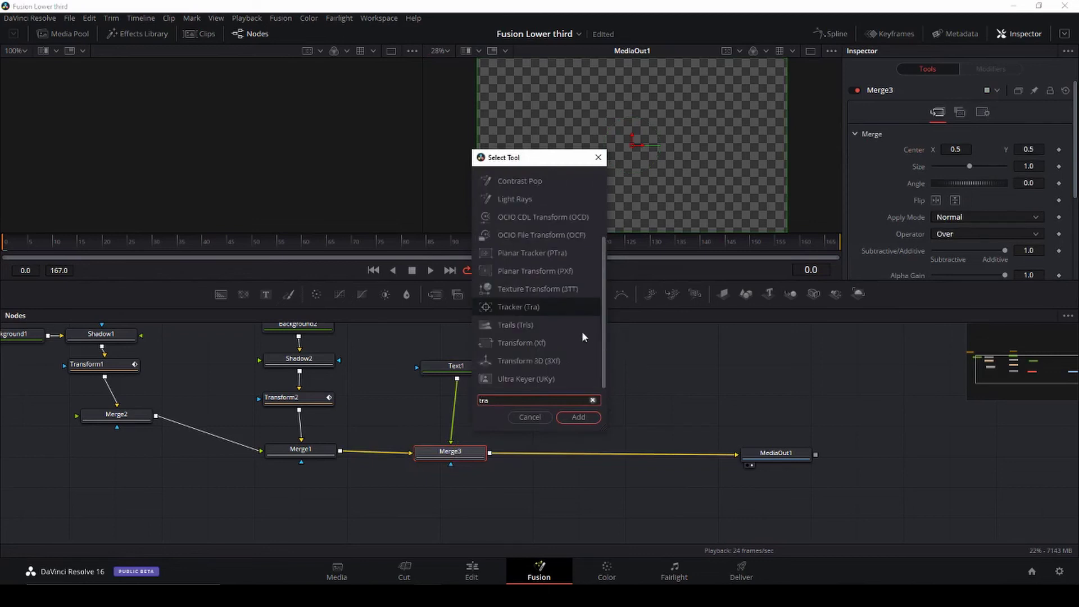
text(nsform)
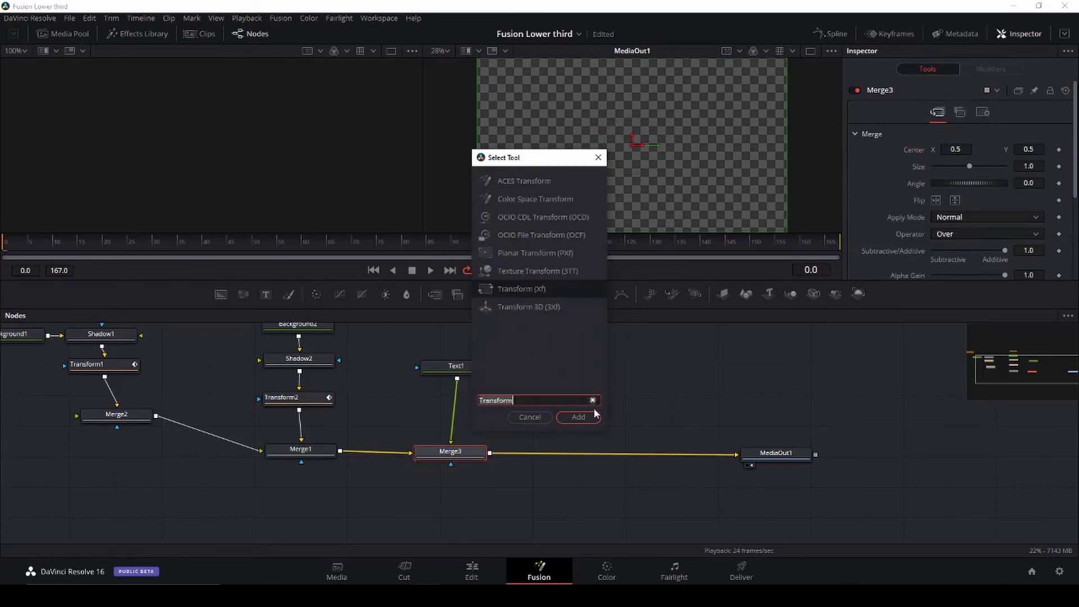
click(578, 417)
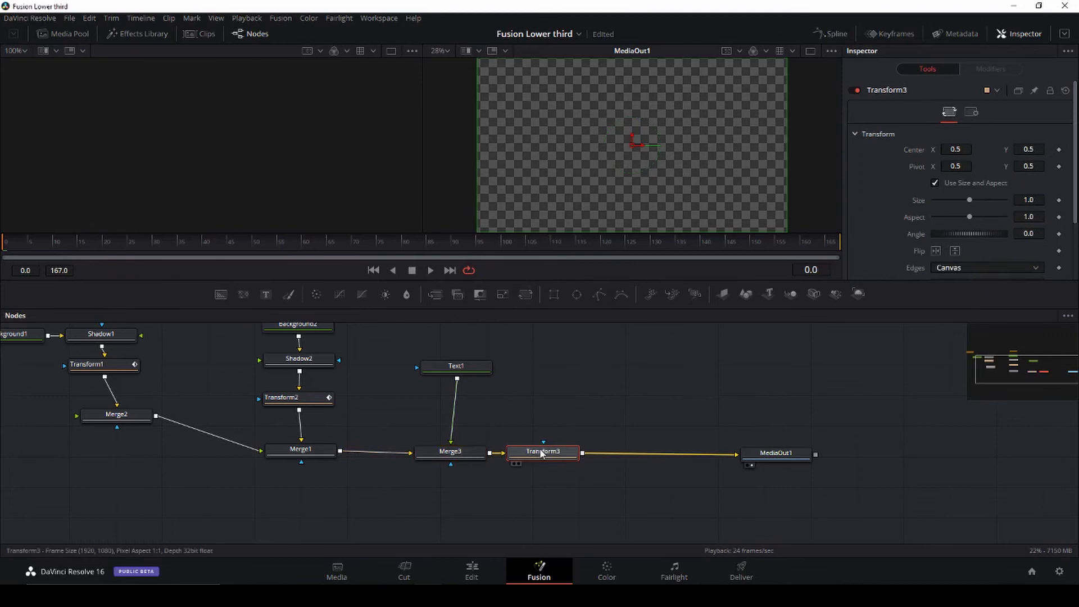
drag(542, 452, 548, 433)
Step: Unlink Transform3 from the chain and connect Merge3 directly to MediaOut1
click(670, 467)
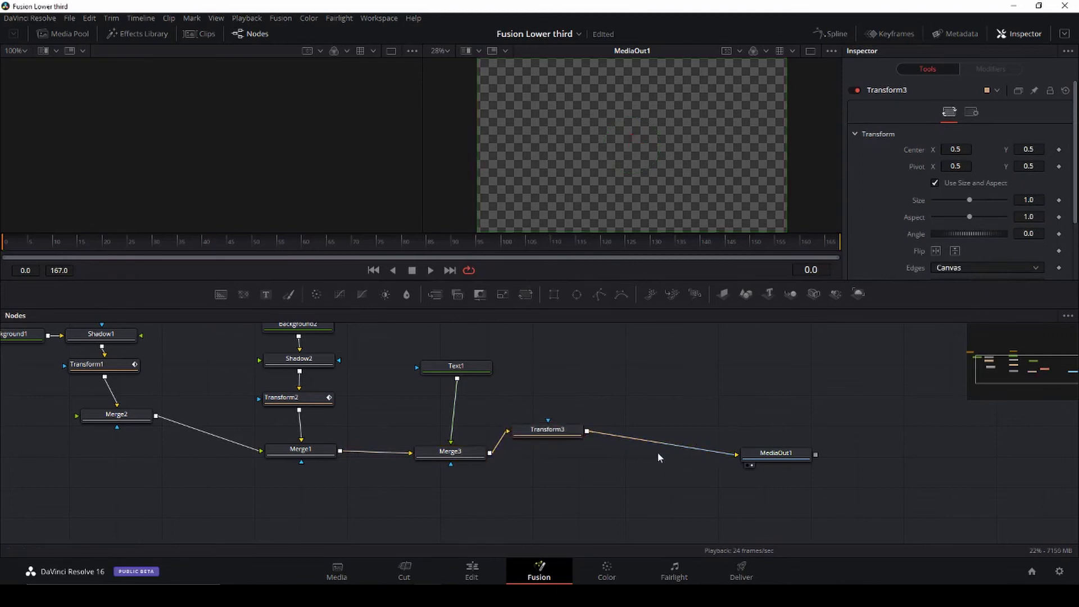
click(669, 449)
key(Delete)
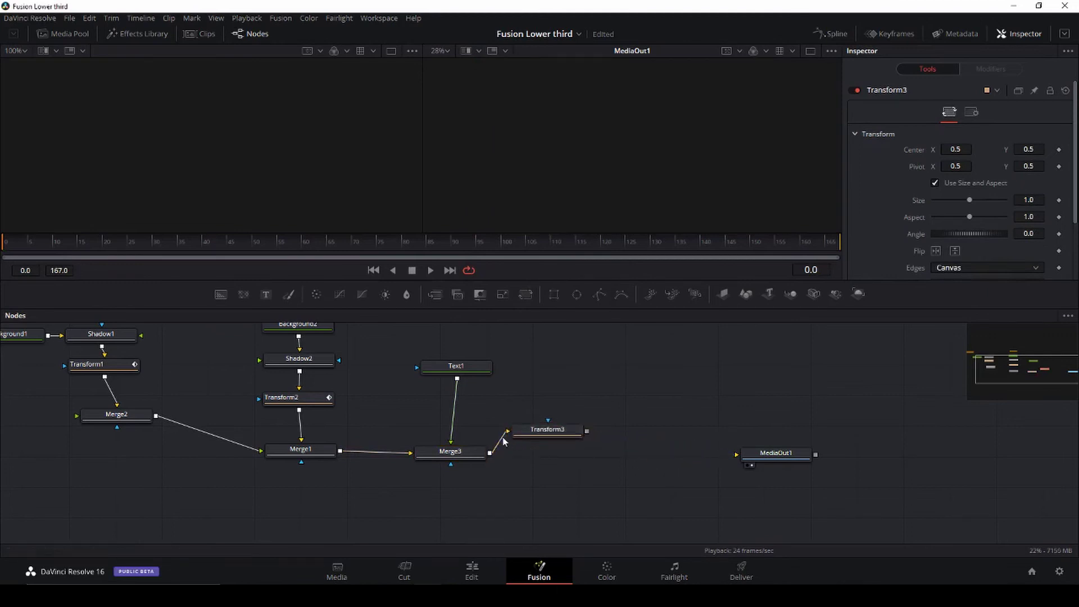
click(498, 441)
key(Delete)
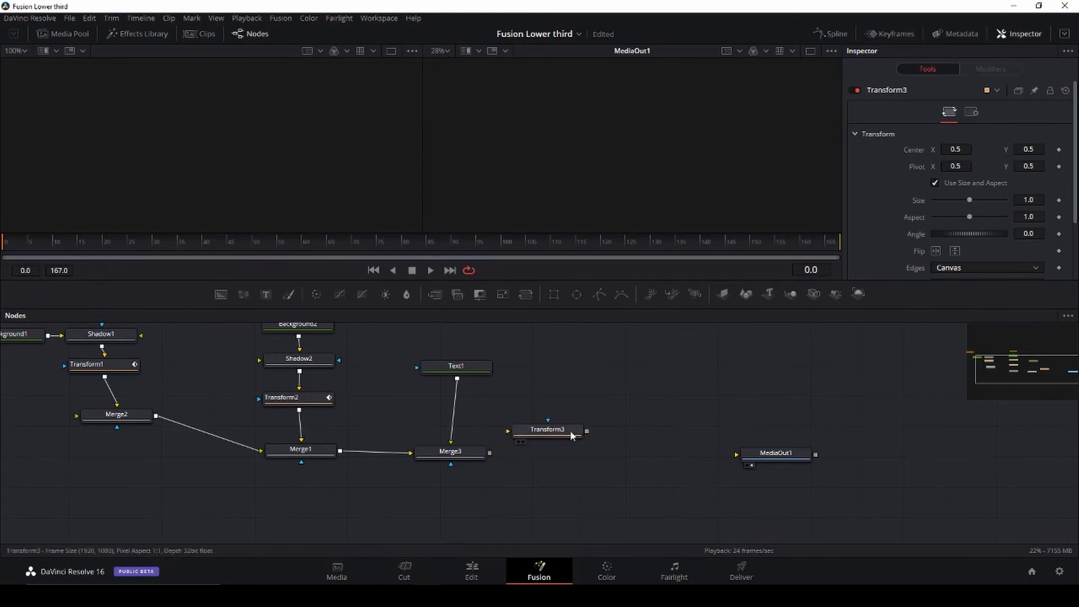
drag(572, 435, 572, 400)
drag(489, 453, 735, 456)
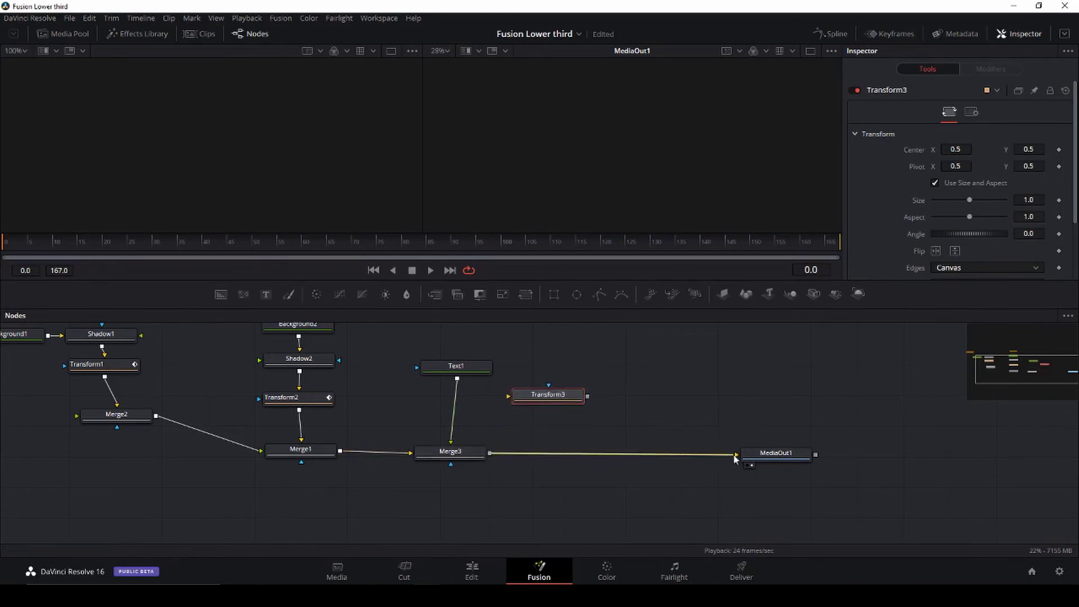
click(452, 364)
Step: Enter the person's name as Text1's styled text and set its font to Tahoma
click(948, 188)
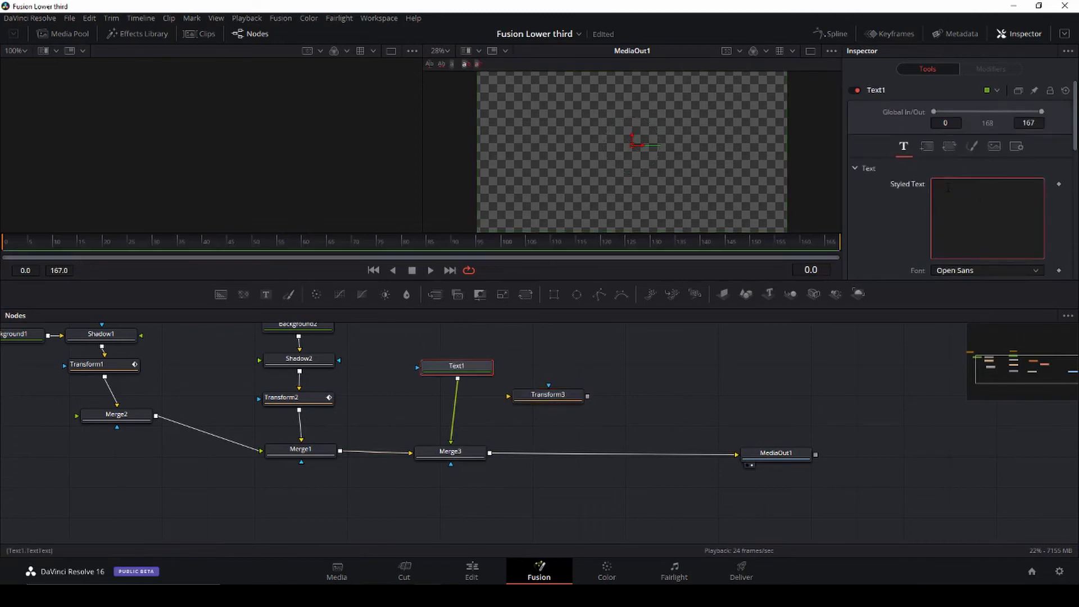
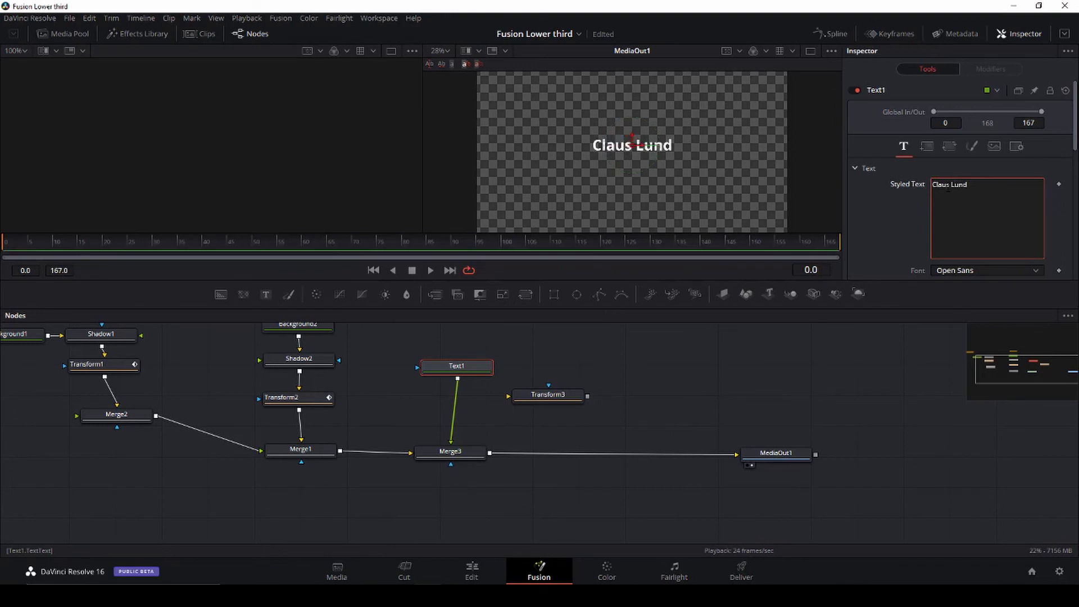
click(997, 269)
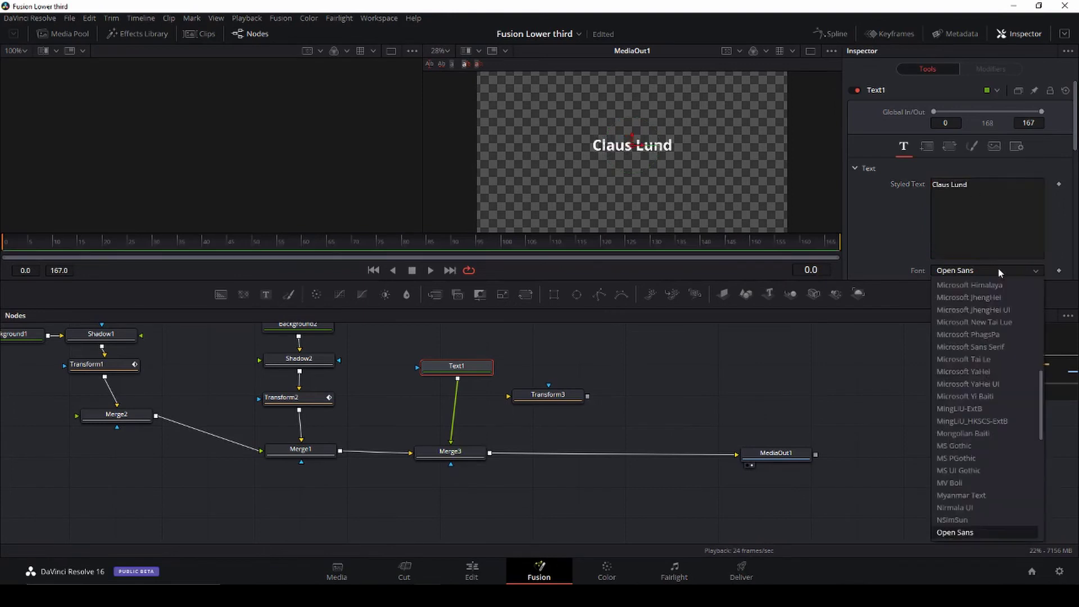
scroll(980, 478, down, 4)
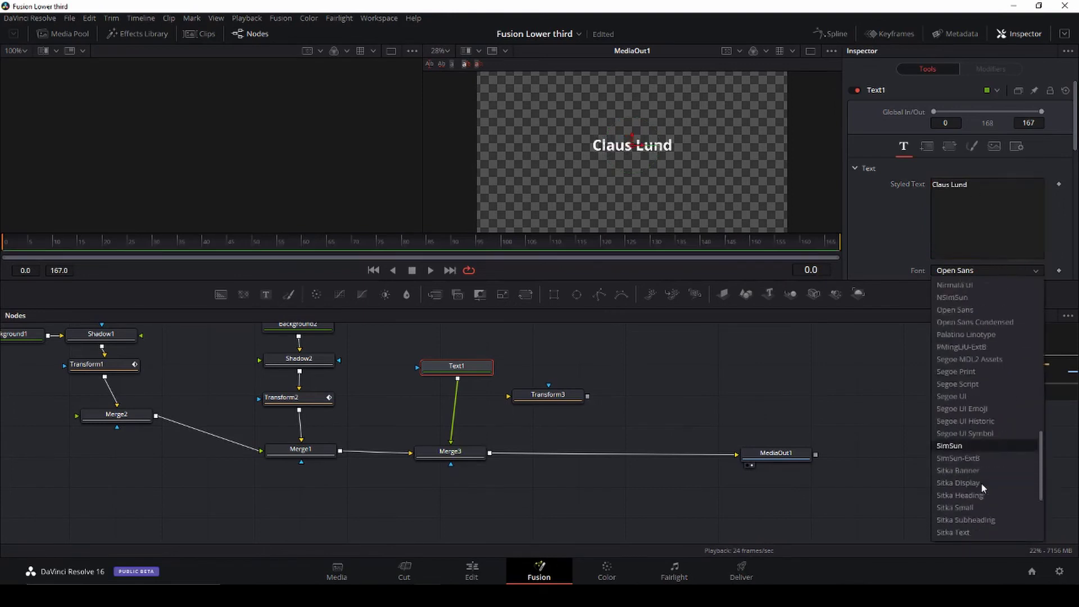
click(967, 504)
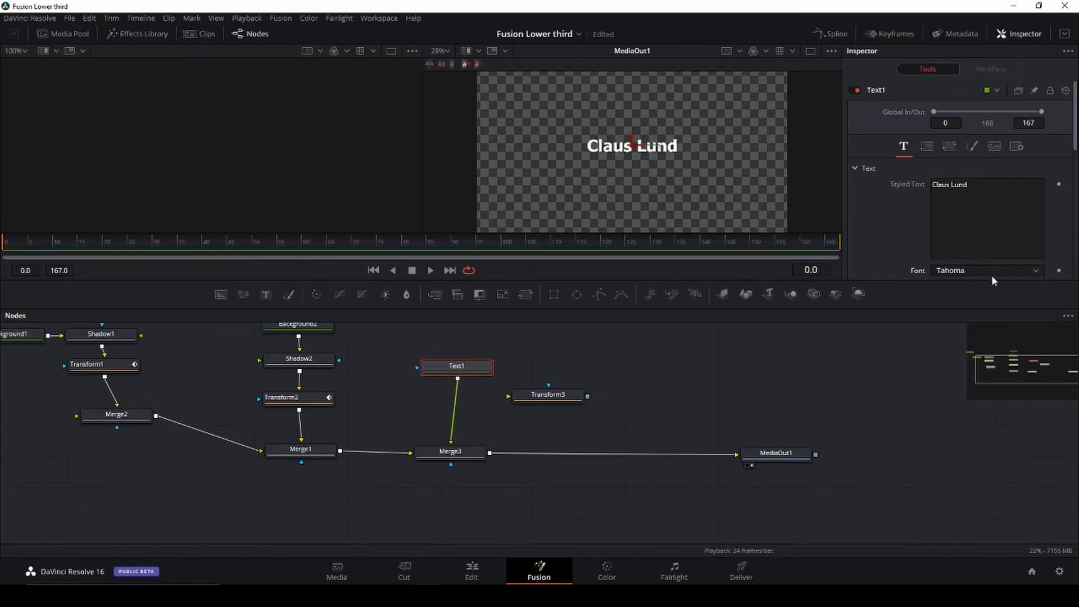
scroll(994, 265, down, 2)
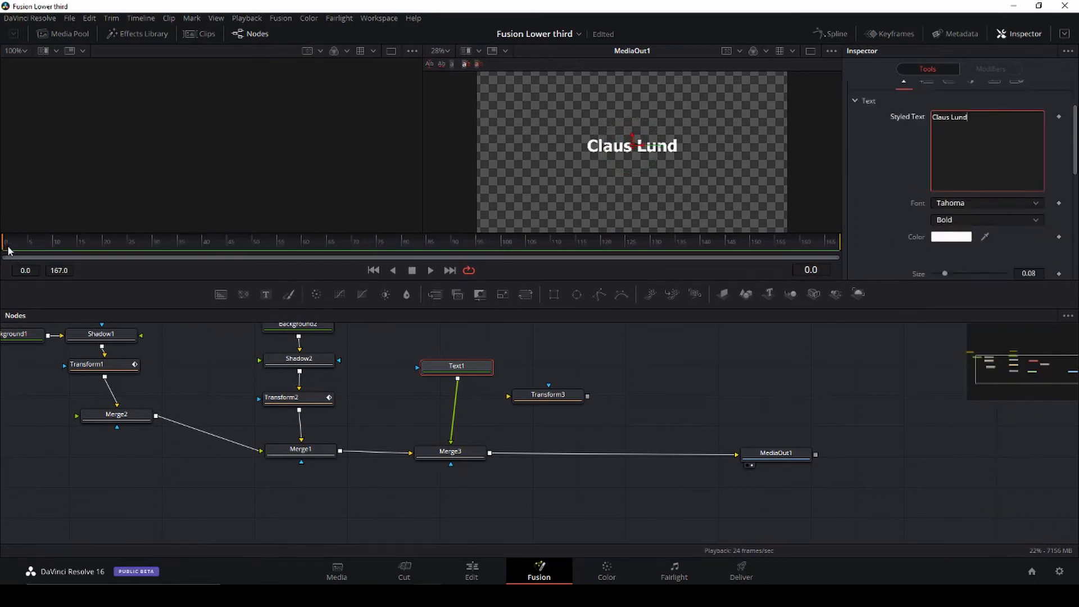
Step: Enlarge the name text to size 0.1102 and move it down onto the red bar
drag(9, 252, 182, 274)
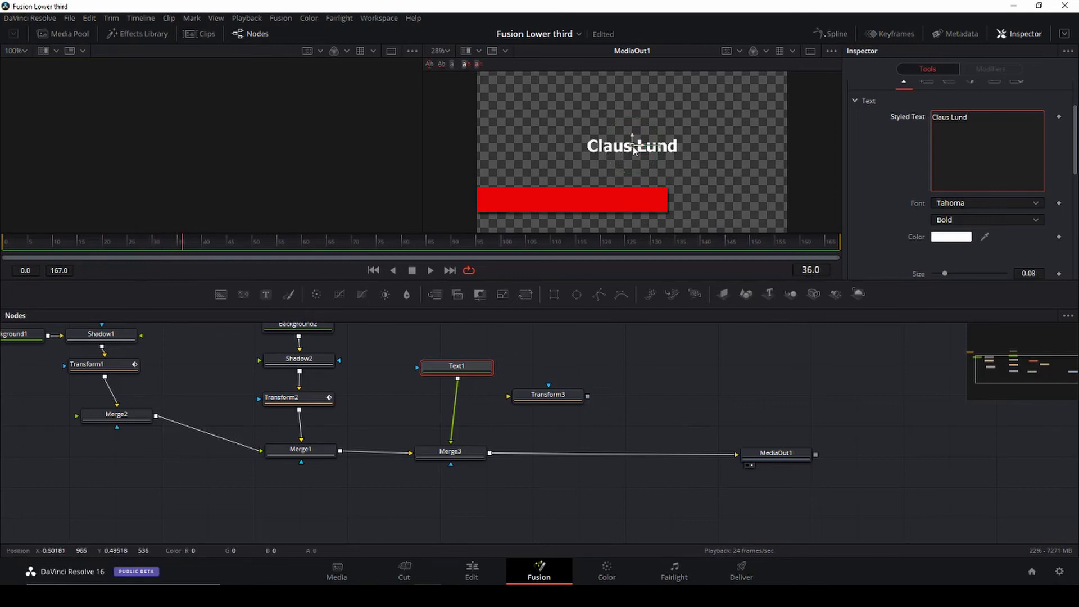
click(481, 365)
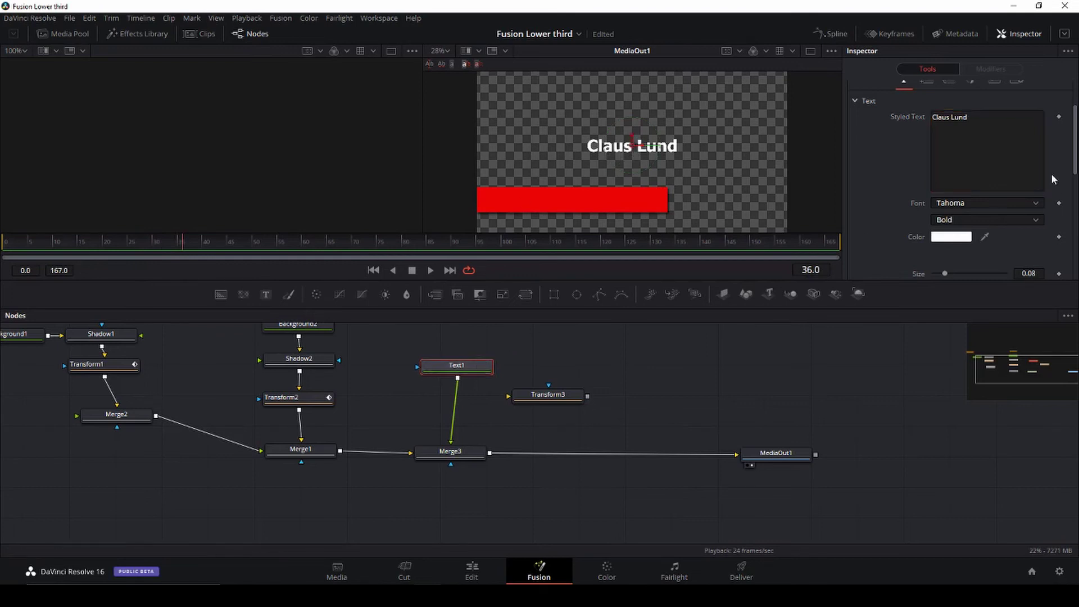
scroll(996, 222, down, 2)
drag(944, 205, 949, 206)
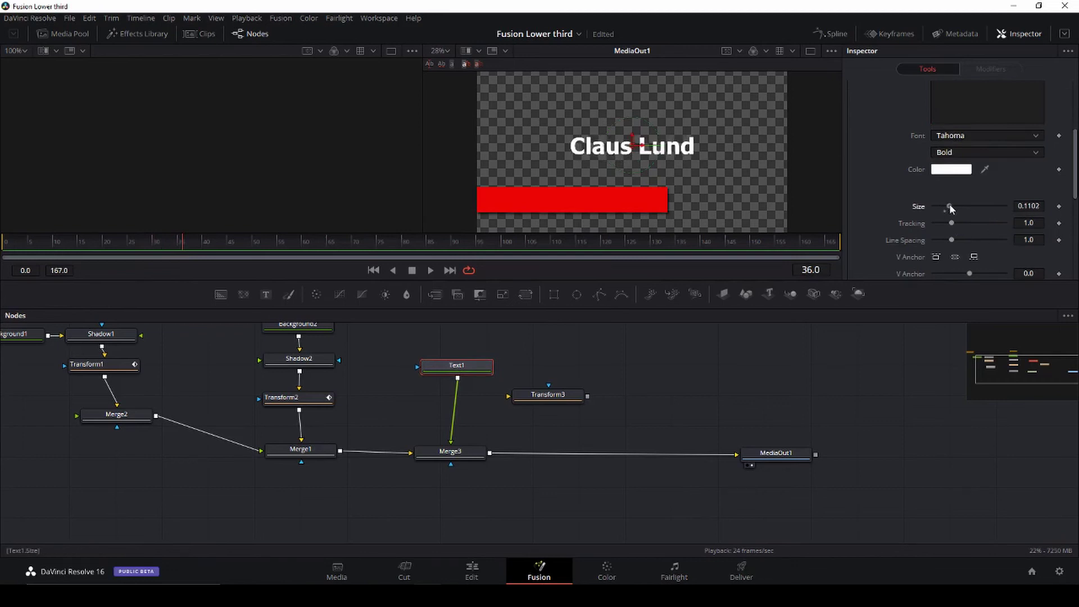
drag(625, 140, 552, 199)
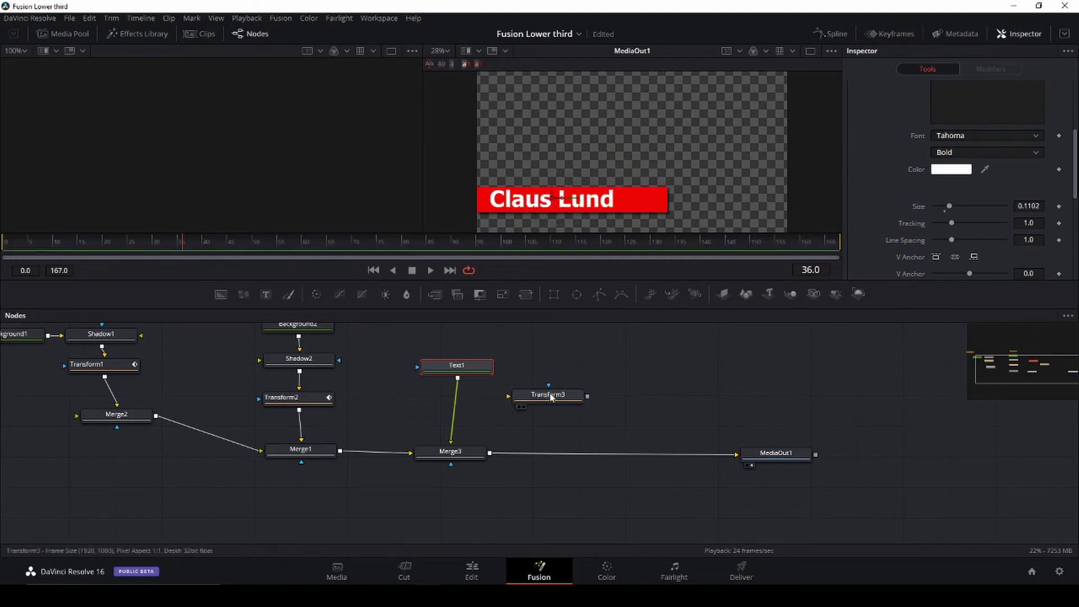
Step: Insert Transform3 between Text1 and Merge3 and animate the name sliding in from the left
drag(550, 397, 457, 413)
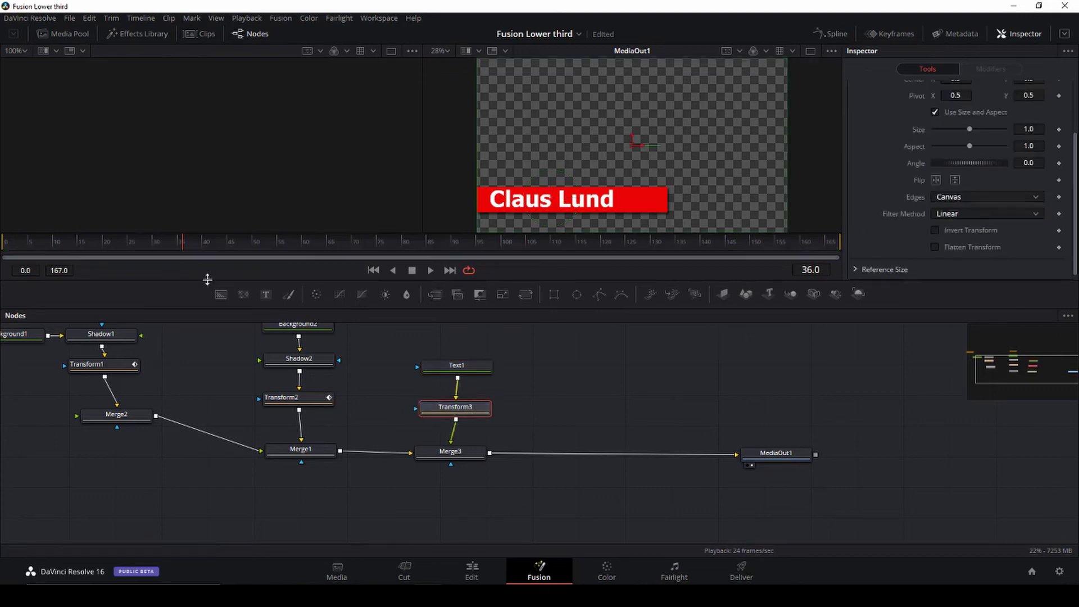
click(180, 245)
scroll(980, 228, up, 3)
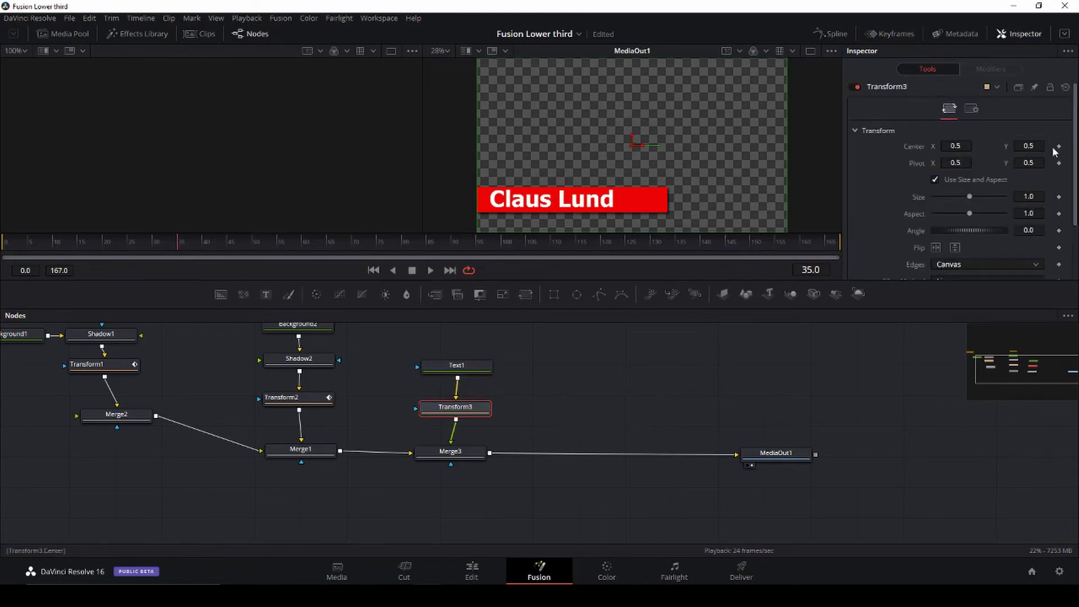
scroll(1013, 219, down, 3)
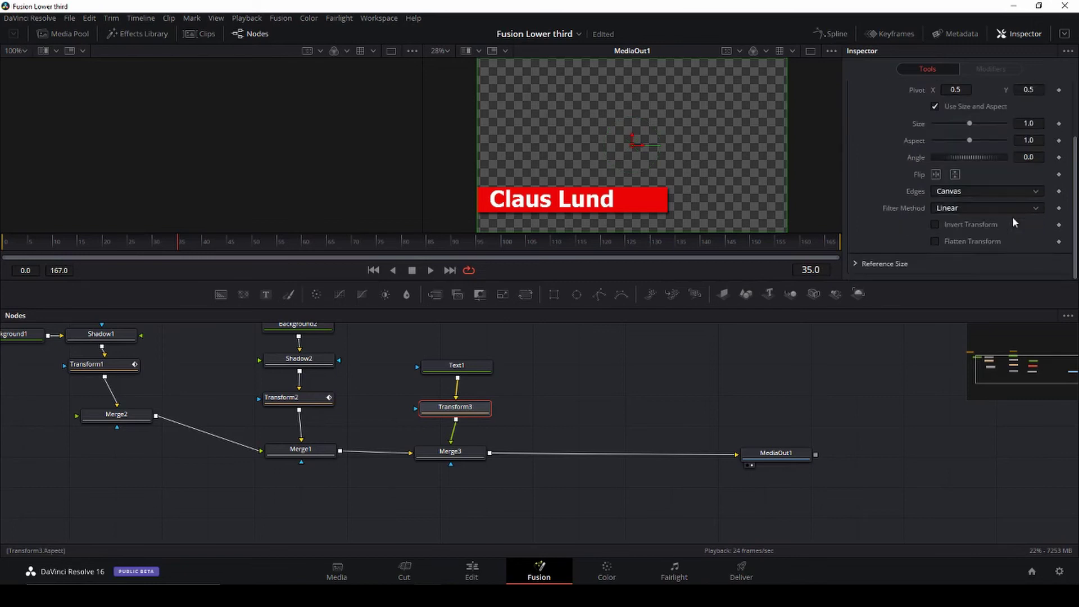
scroll(1012, 222, up, 3)
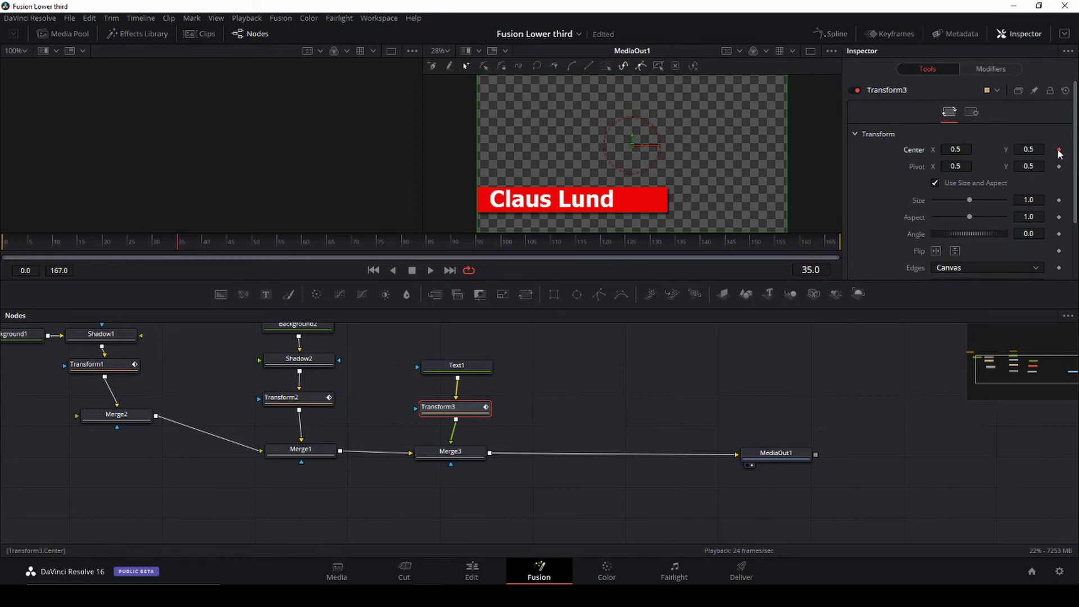
drag(174, 248, 3, 243)
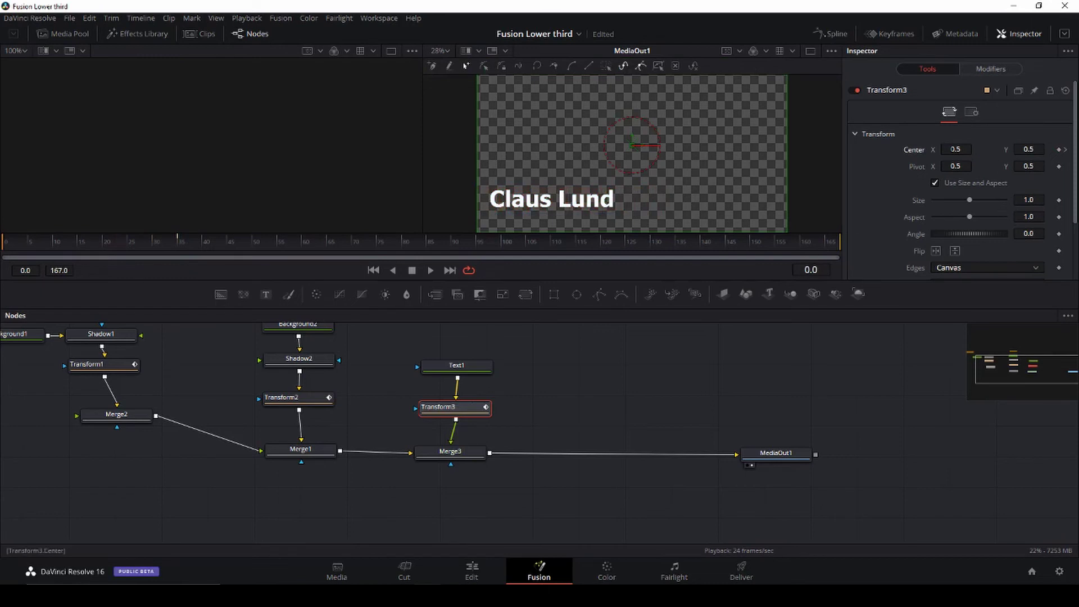
drag(631, 144, 490, 145)
key(space)
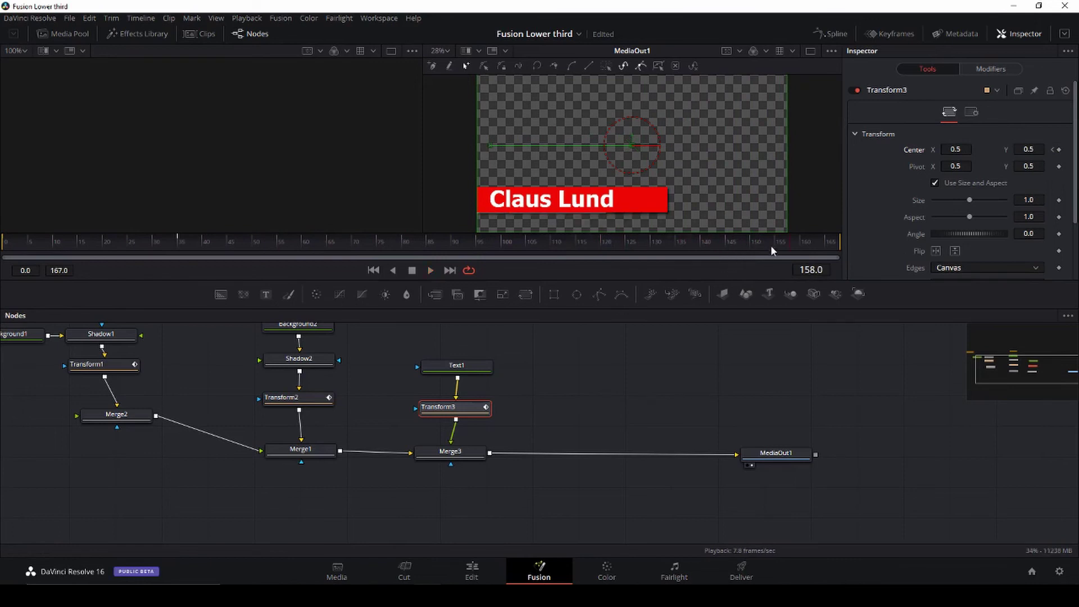
Step: Save, then keyframe Center X at frame 160 and slide the name out left by frame 162
drag(790, 245, 810, 247)
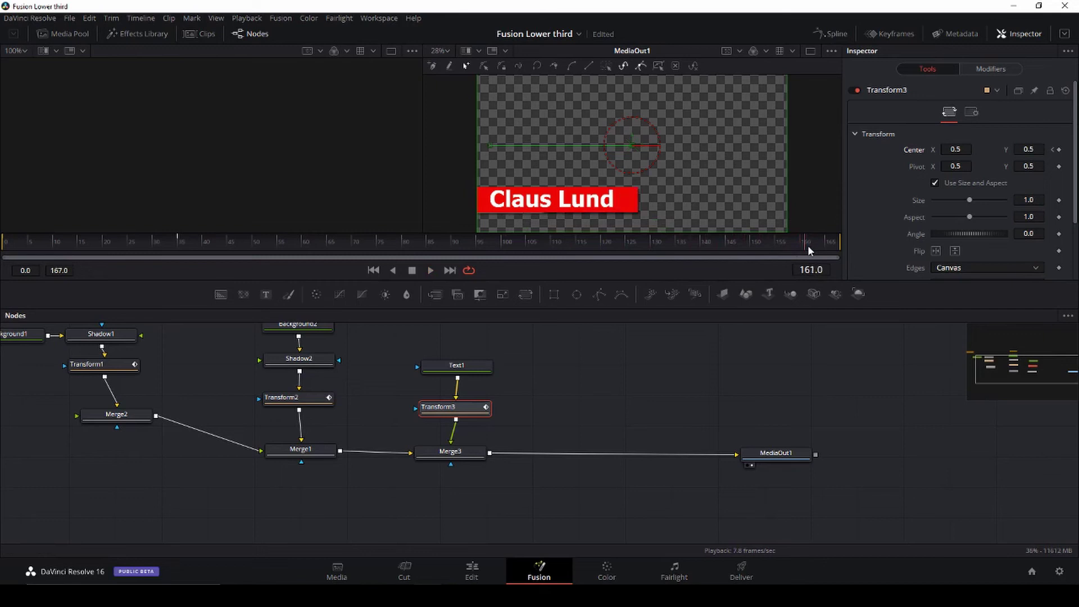
key(ctrl+s)
click(802, 245)
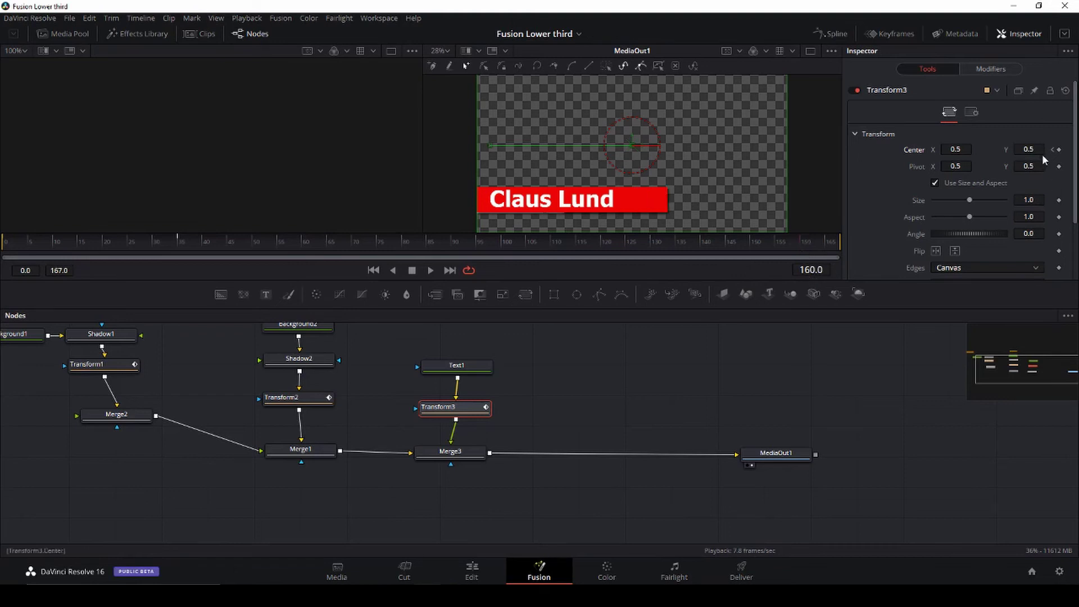
click(1058, 151)
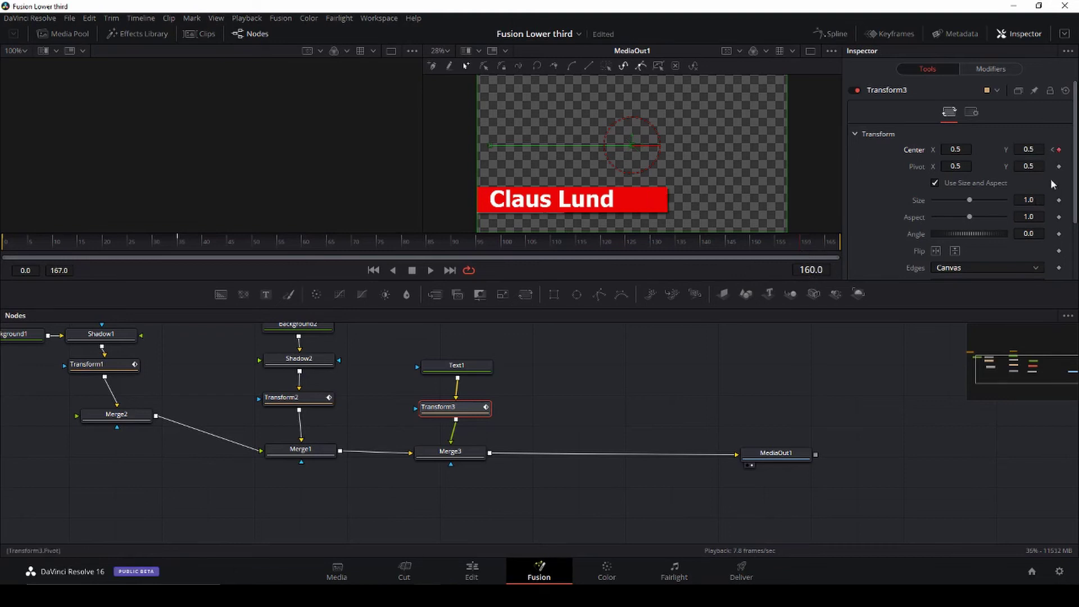
click(803, 247)
click(808, 246)
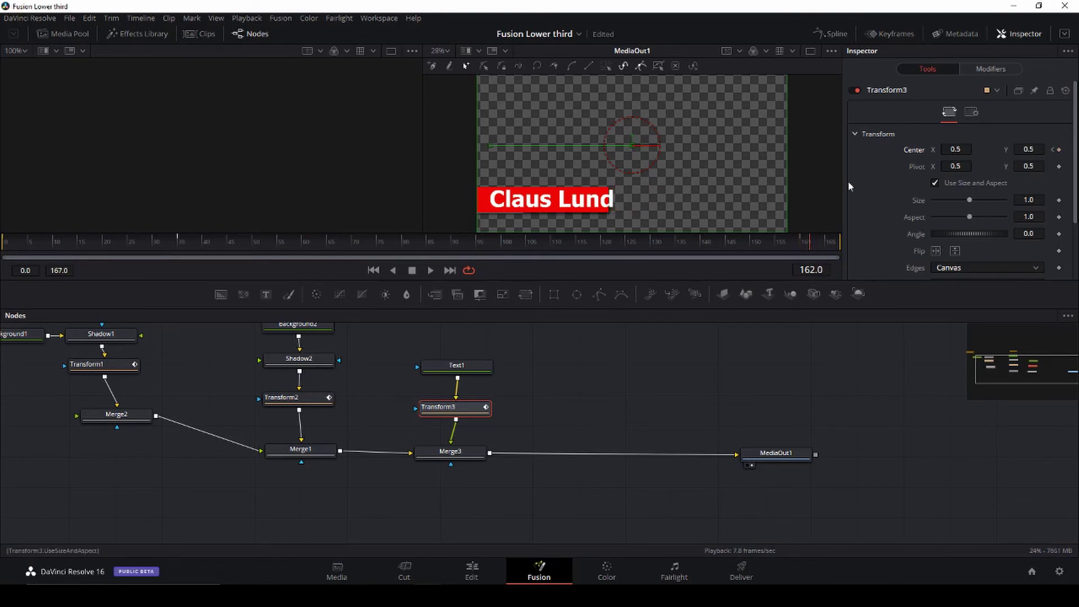
drag(955, 149, 924, 149)
key(Right)
key(Right)
key(Right)
key(Right)
key(Right)
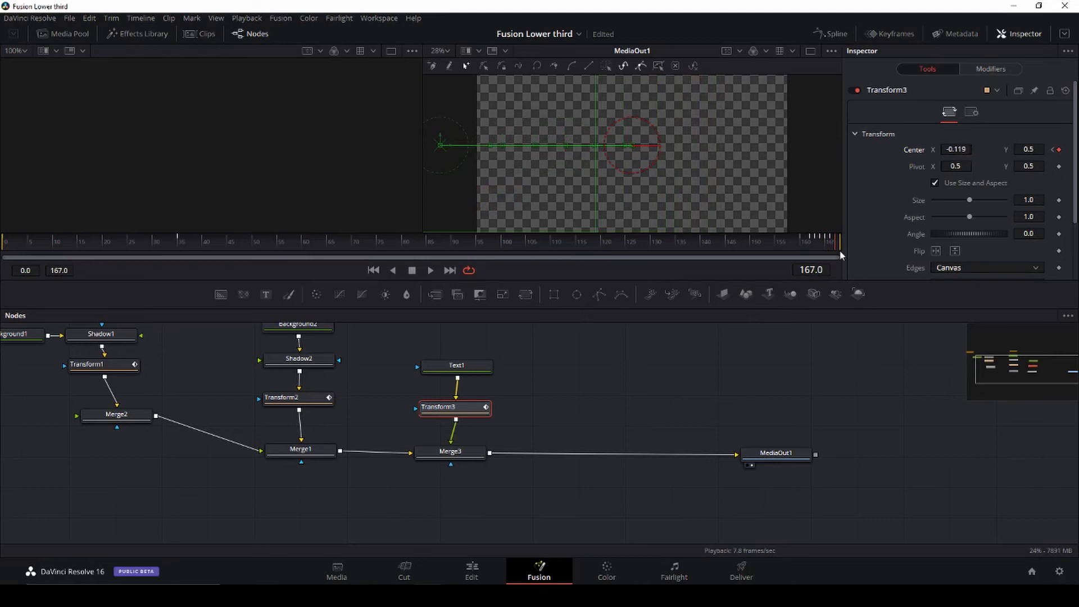
drag(640, 241, 479, 227)
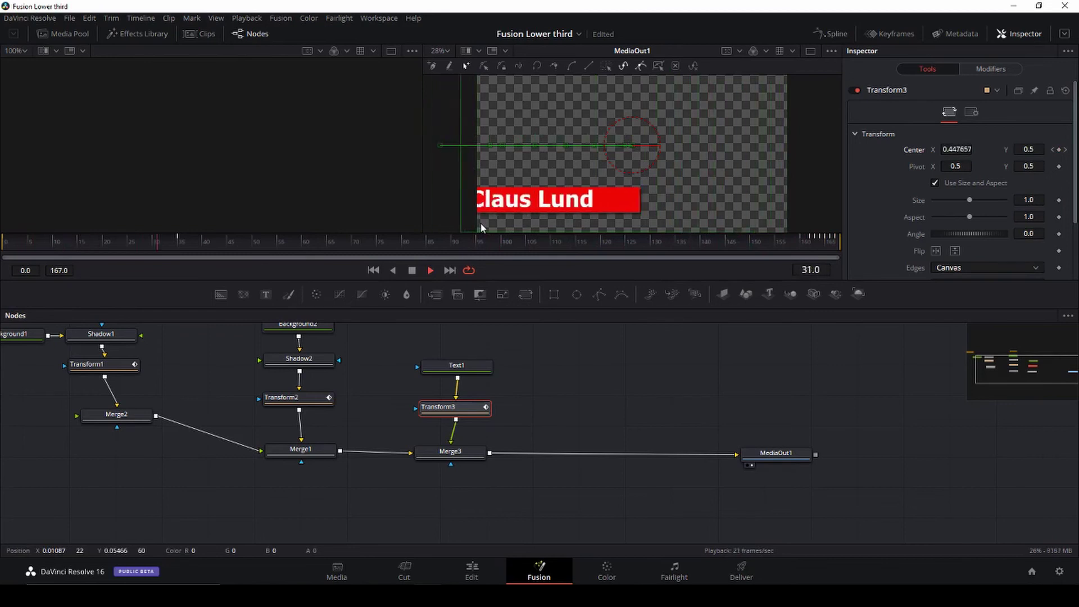
key(space)
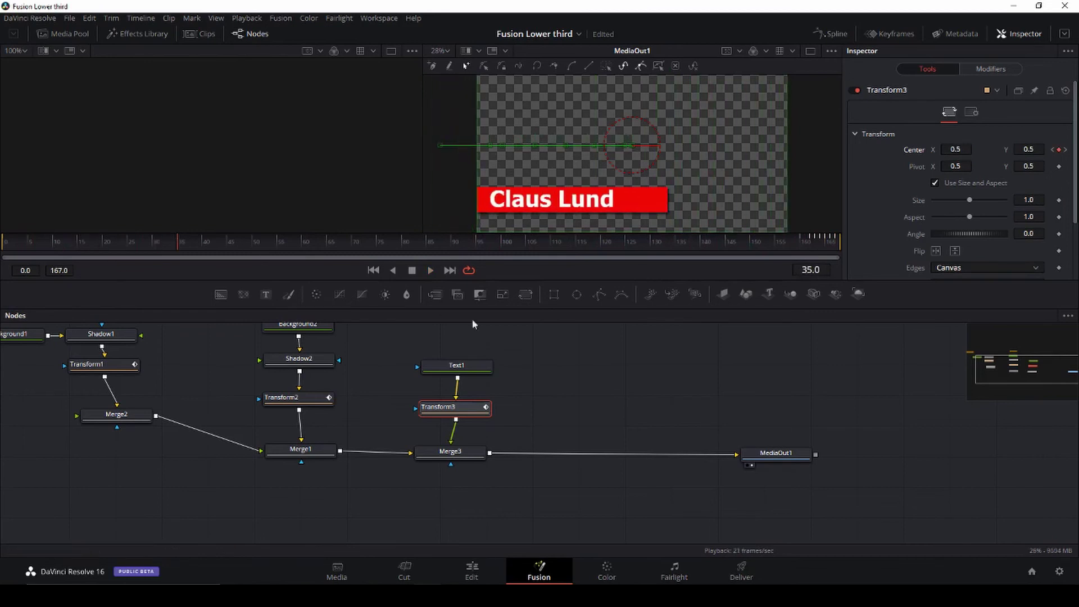
drag(480, 364, 467, 345)
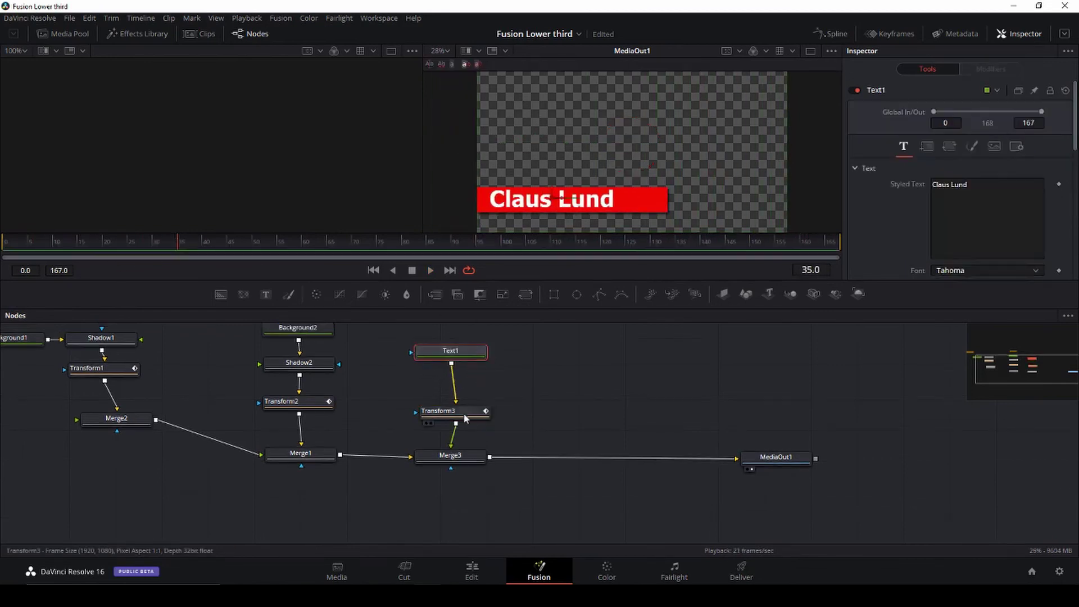
Step: Tuck Transform3 under Text1, then add Text2, Merge4 on the Merge3→MediaOut1 link, and Transform4
drag(458, 413, 457, 404)
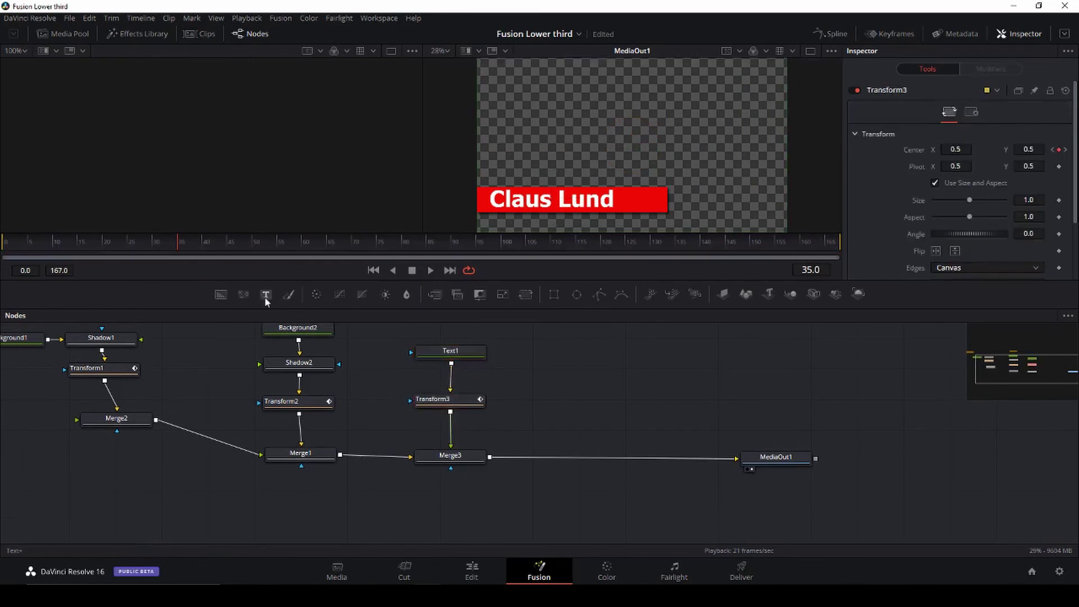
drag(265, 295, 619, 374)
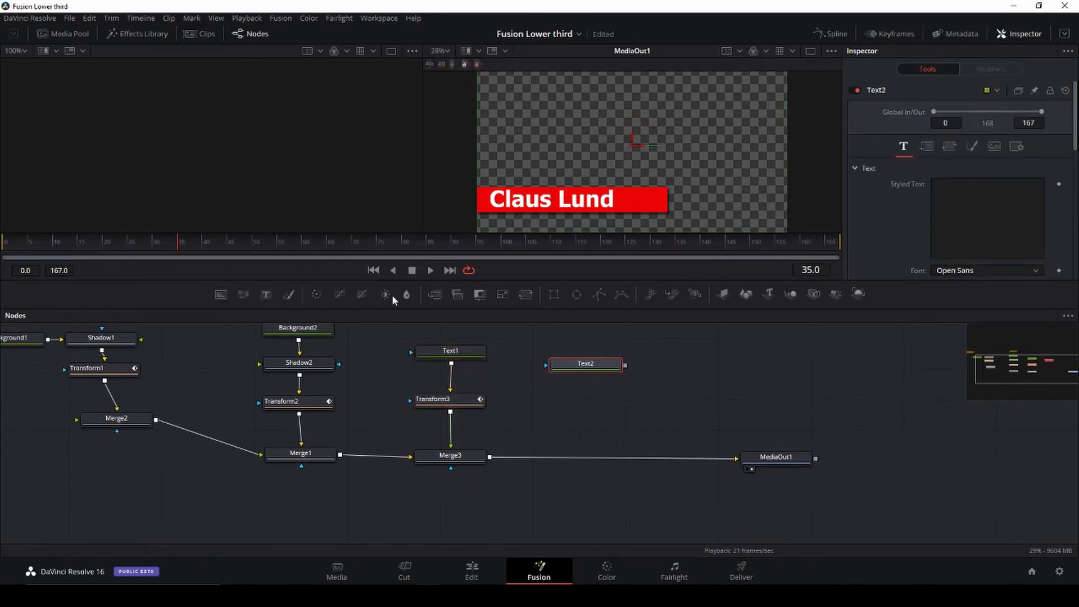
drag(435, 293, 589, 458)
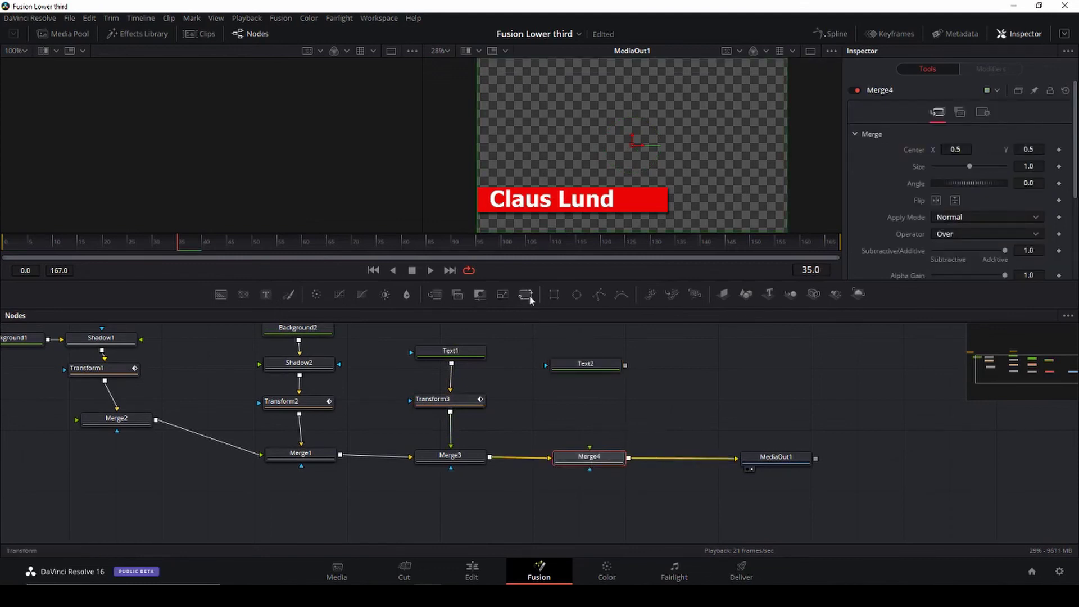
drag(526, 295, 657, 410)
Step: Enter 'Danish Filmmaker' as Text2's styled text and set its font to Arial
drag(590, 371, 582, 356)
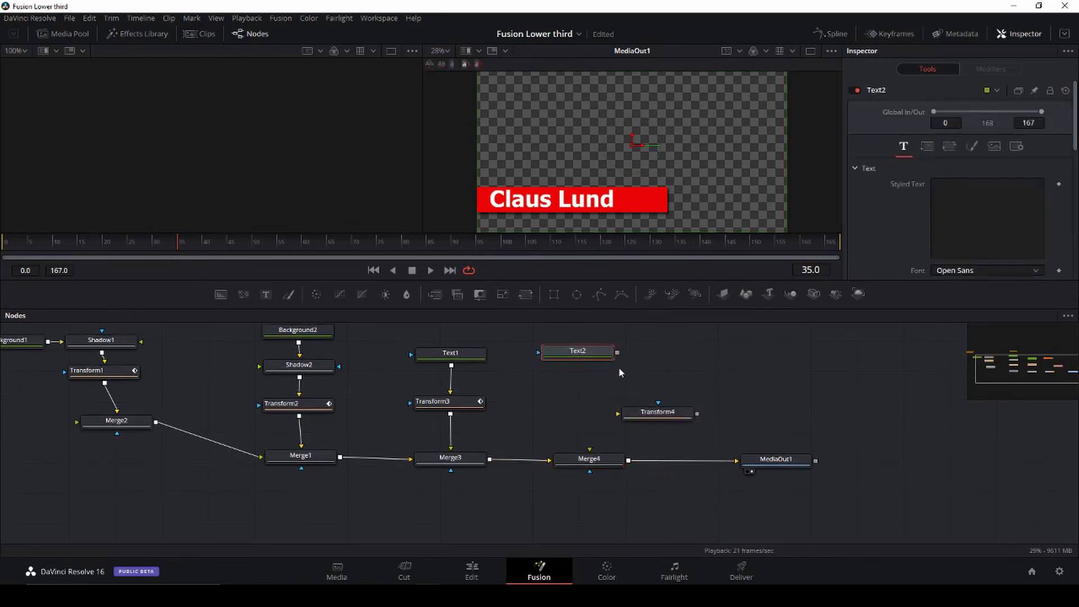
click(951, 186)
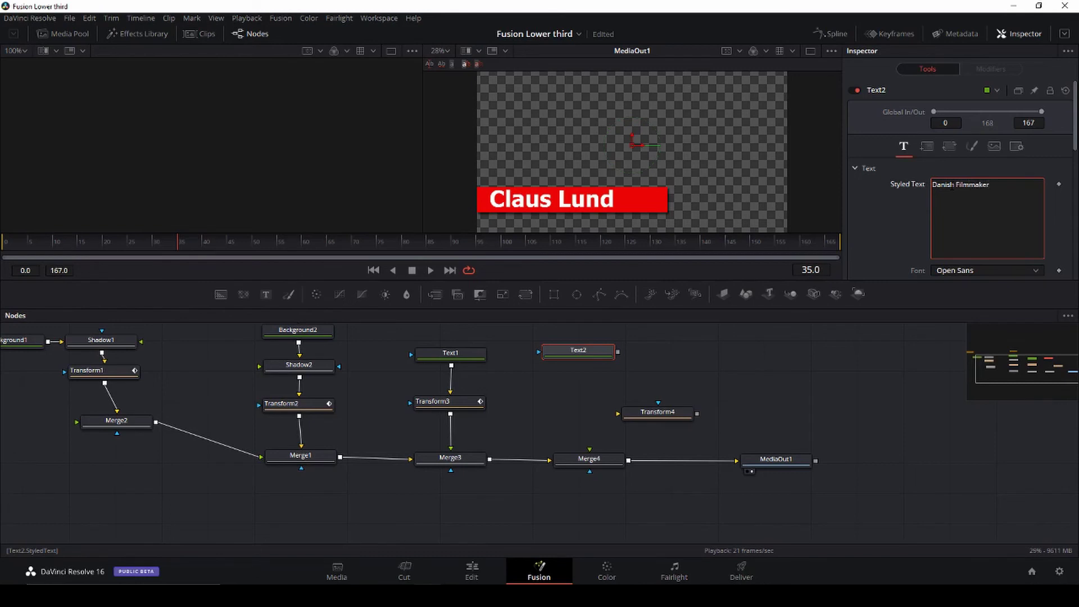
scroll(995, 263, down, 1)
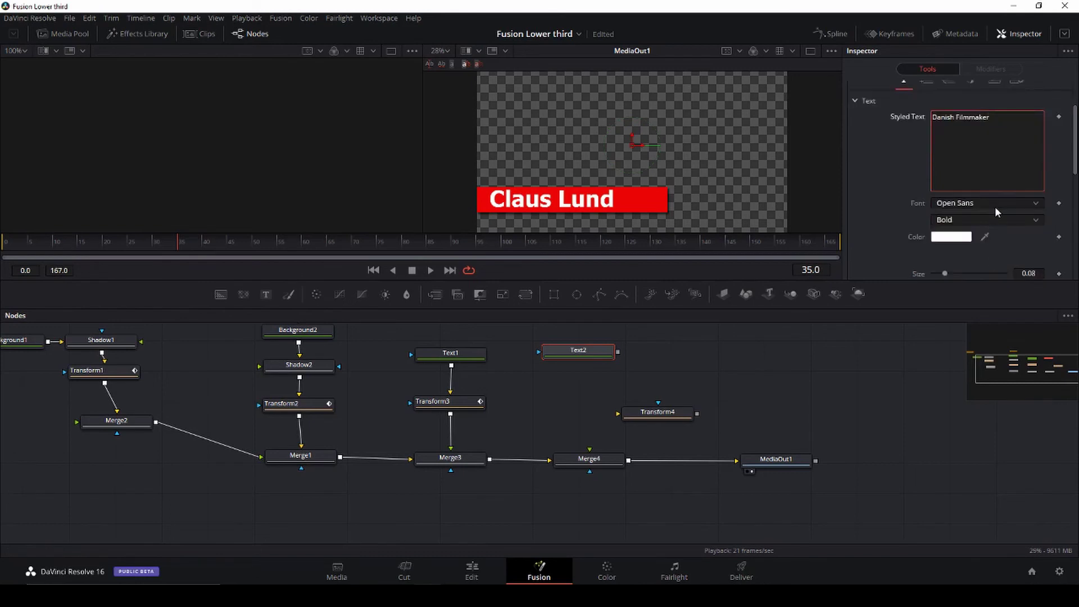
click(1028, 202)
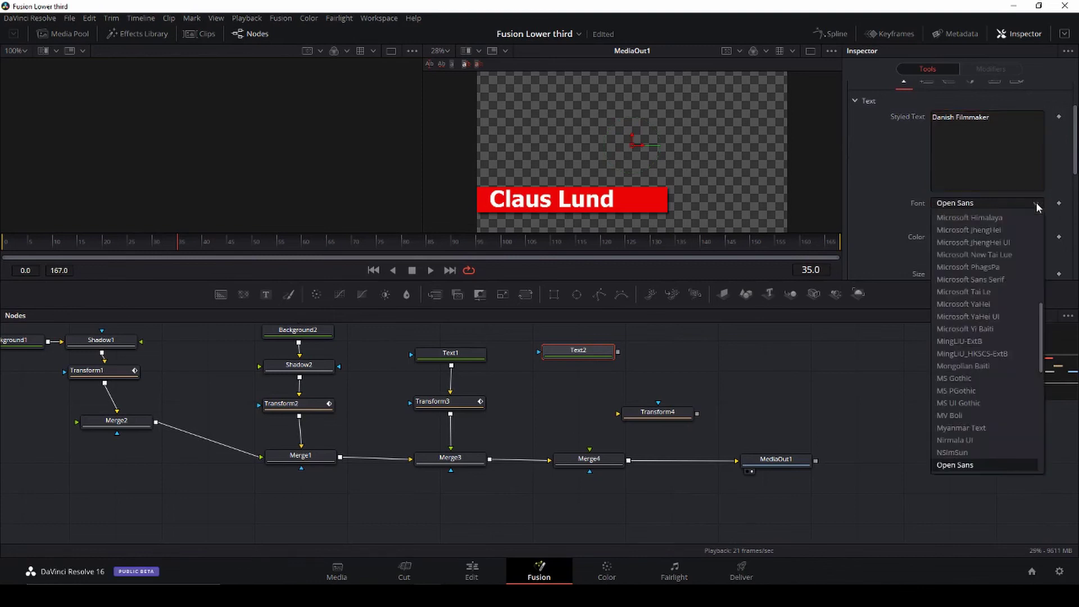
scroll(982, 364, up, 10)
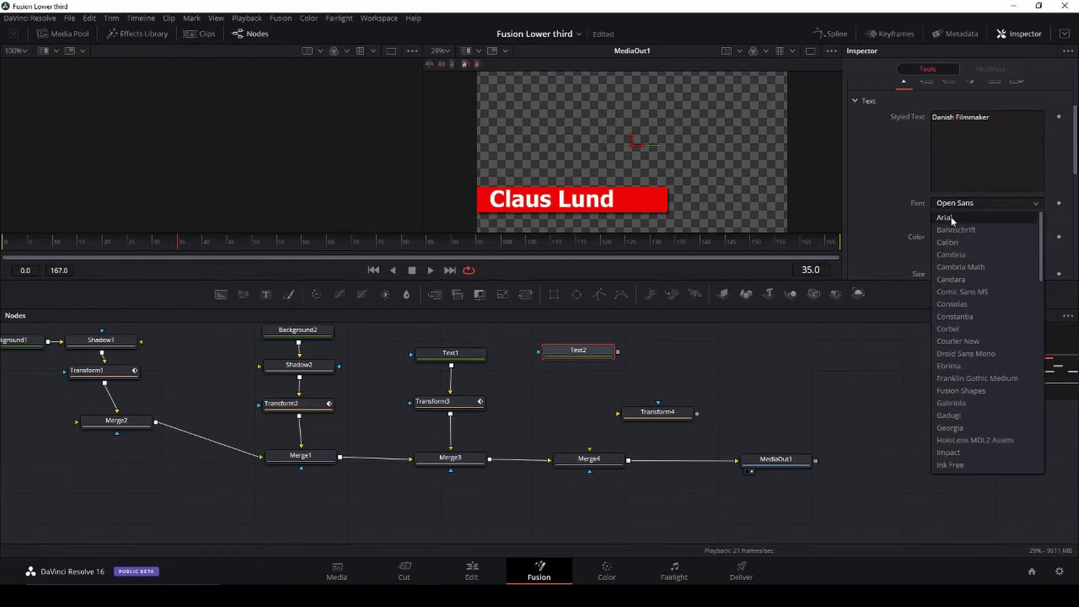
click(945, 218)
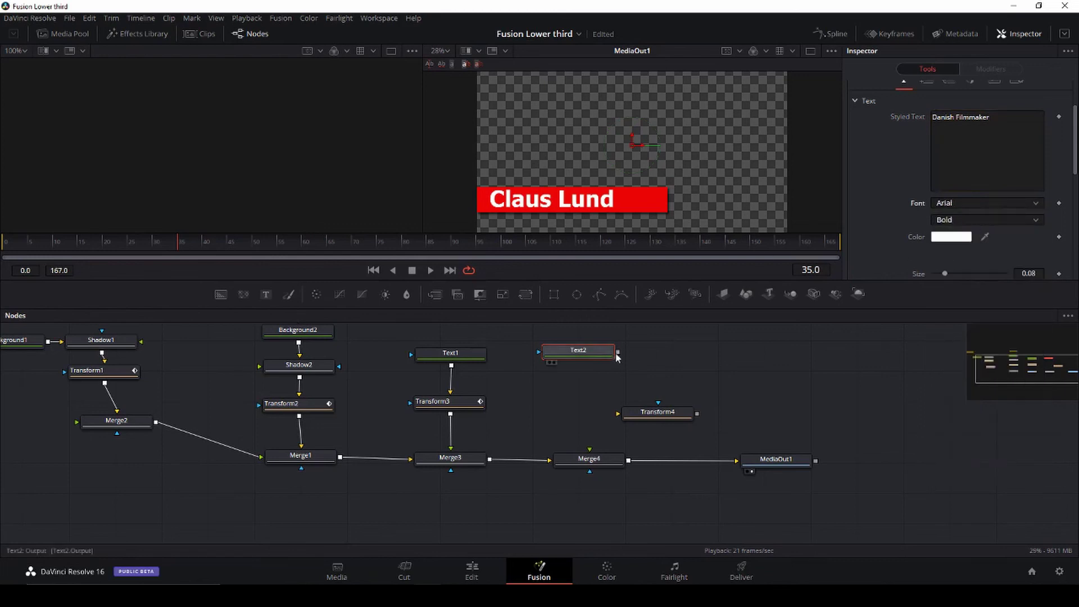
Step: Connect Text2 to Merge4's foreground and change the font style from Bold to Regular
drag(617, 352, 590, 452)
click(956, 219)
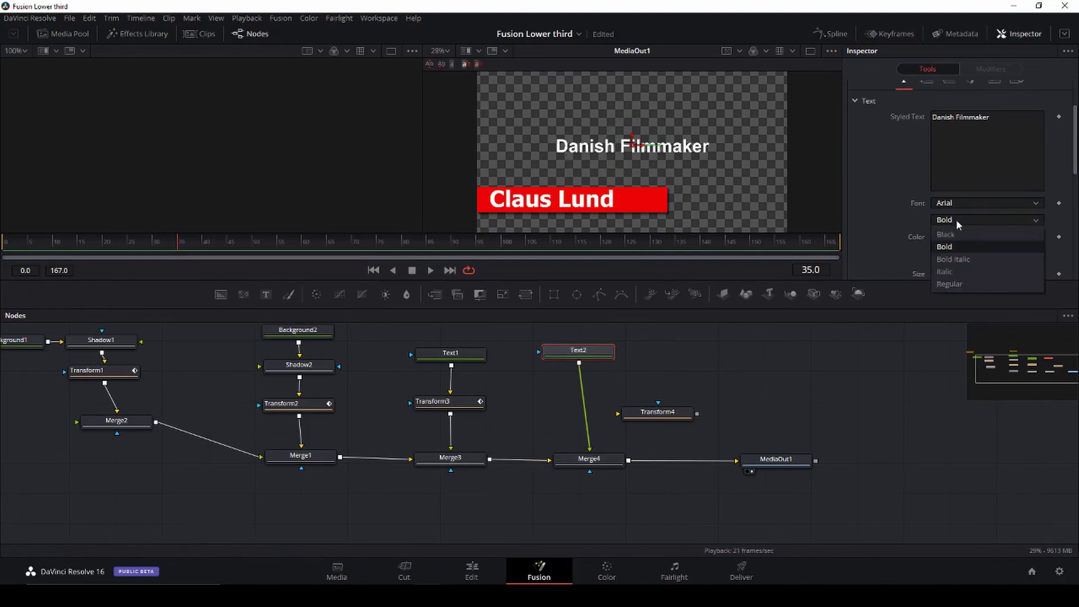
click(973, 283)
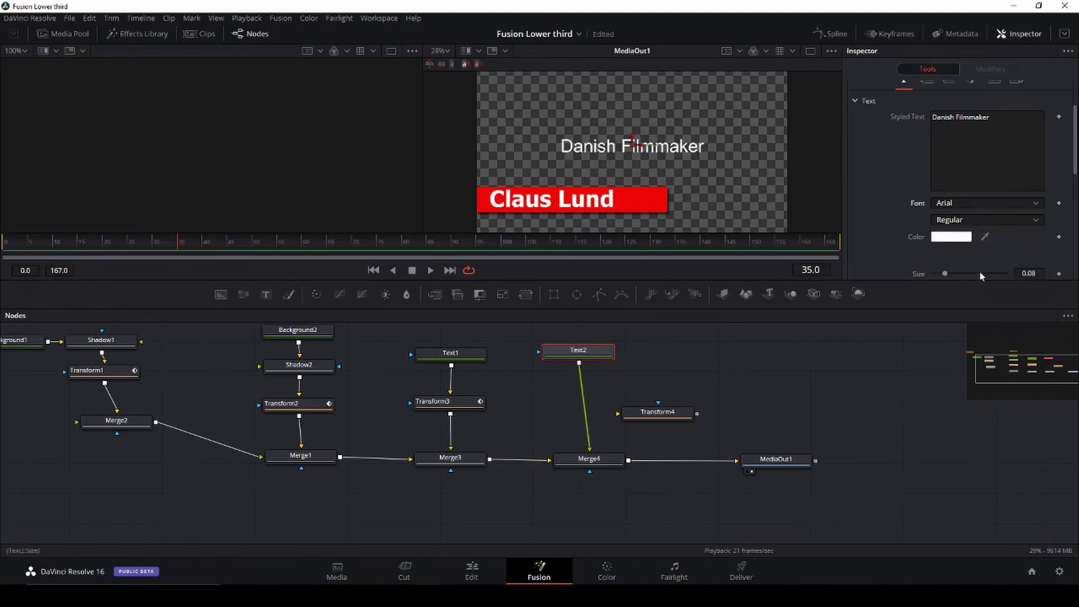
drag(22, 242, 266, 265)
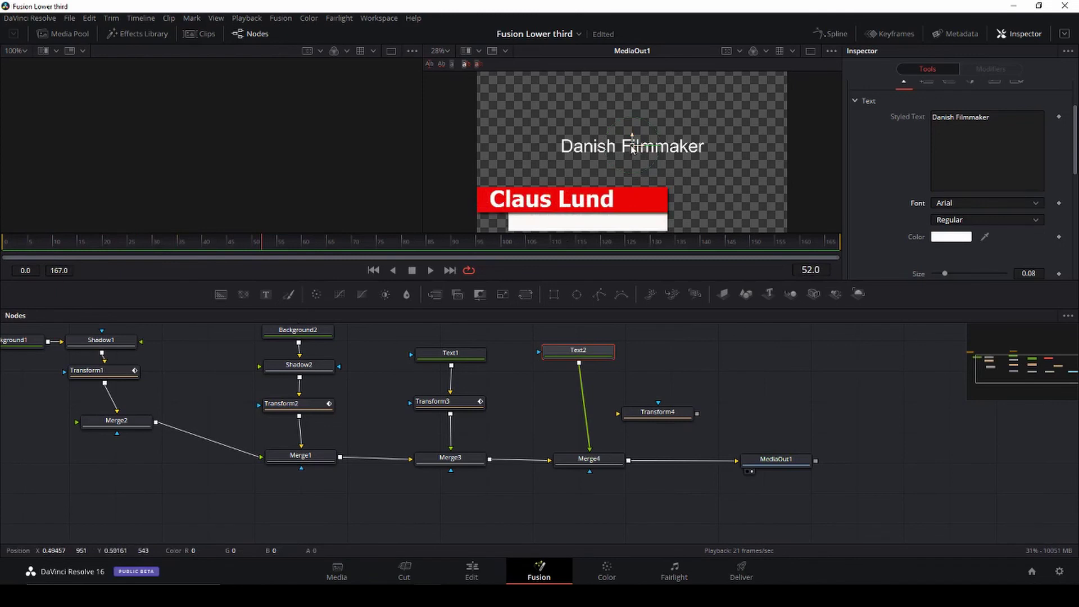
Step: Make the 'Danish Filmmaker' text black, place it on the white bar, and shrink it to 0.0596
scroll(859, 203, up, 2)
scroll(859, 203, down, 2)
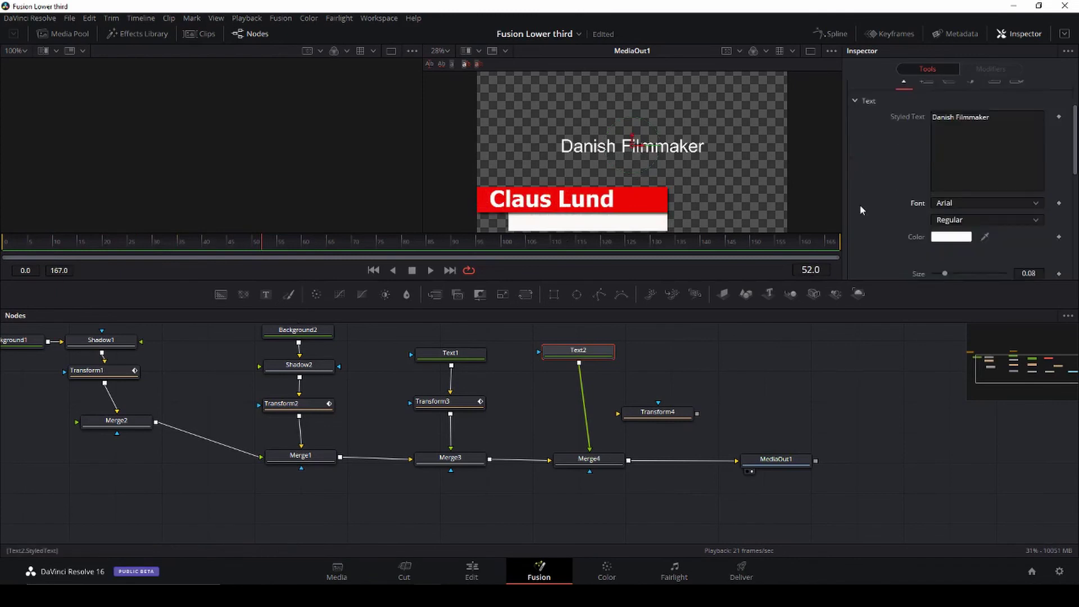
click(954, 237)
click(396, 205)
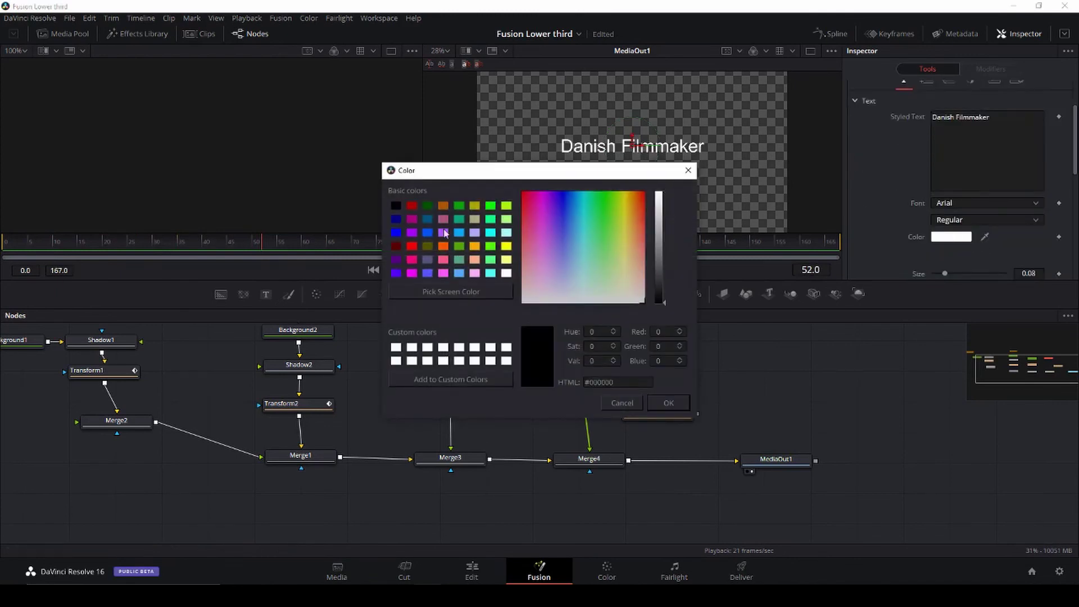
click(672, 403)
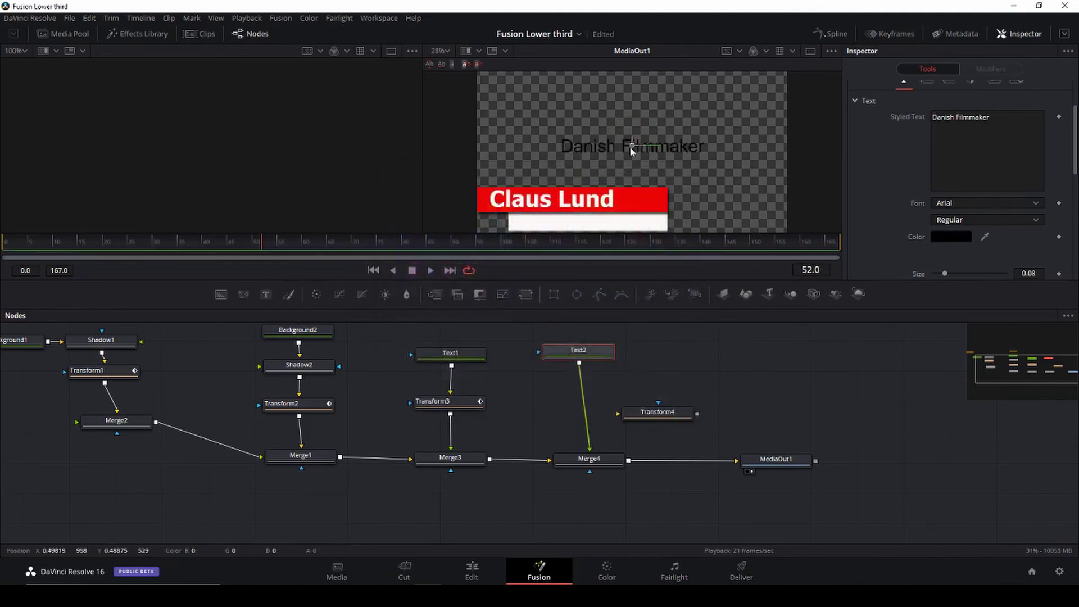
drag(629, 146, 583, 243)
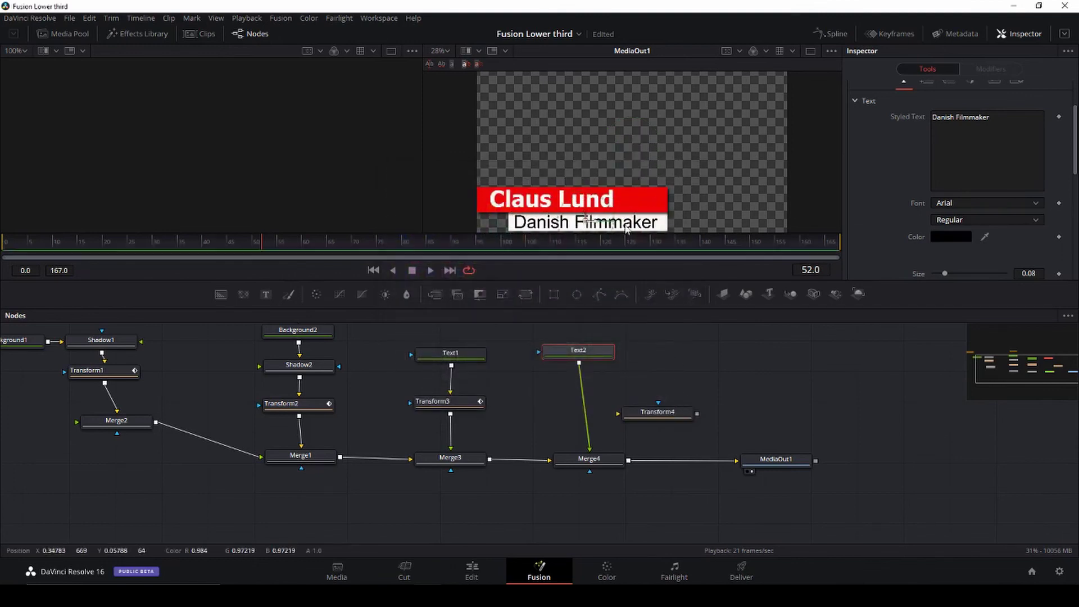
drag(1028, 273, 1017, 273)
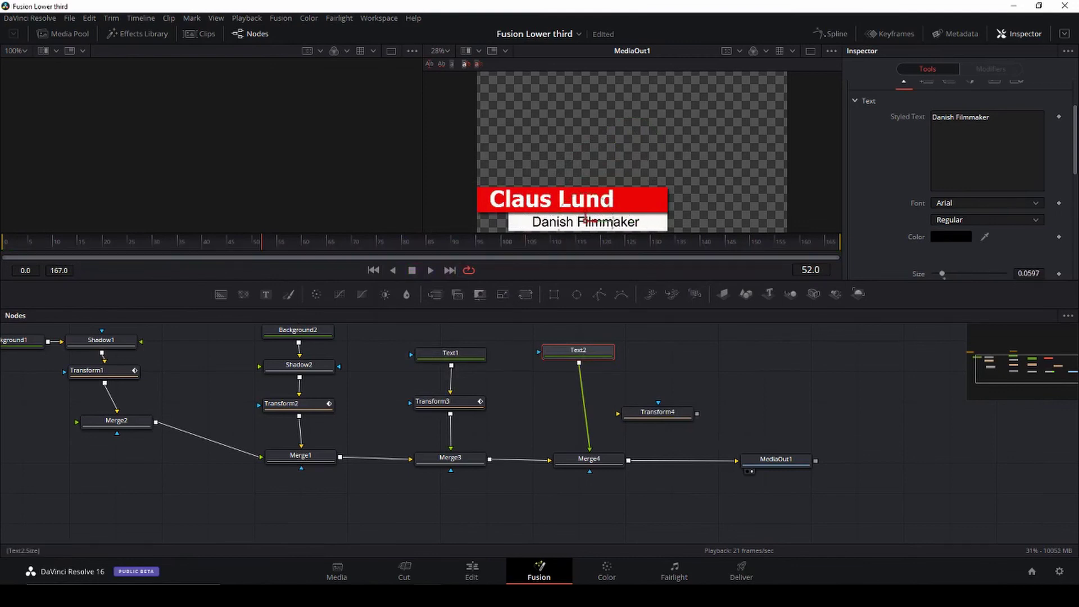
drag(588, 225, 571, 225)
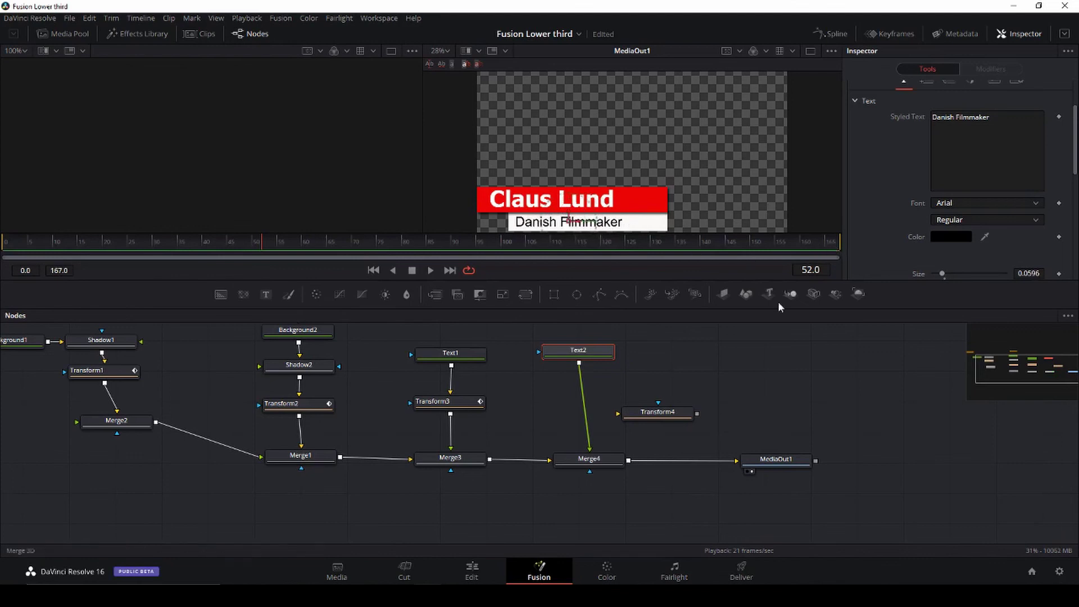
Step: Route Text2 through Transform4 into Merge4 and scrub to frame 70 to check
drag(655, 413, 583, 410)
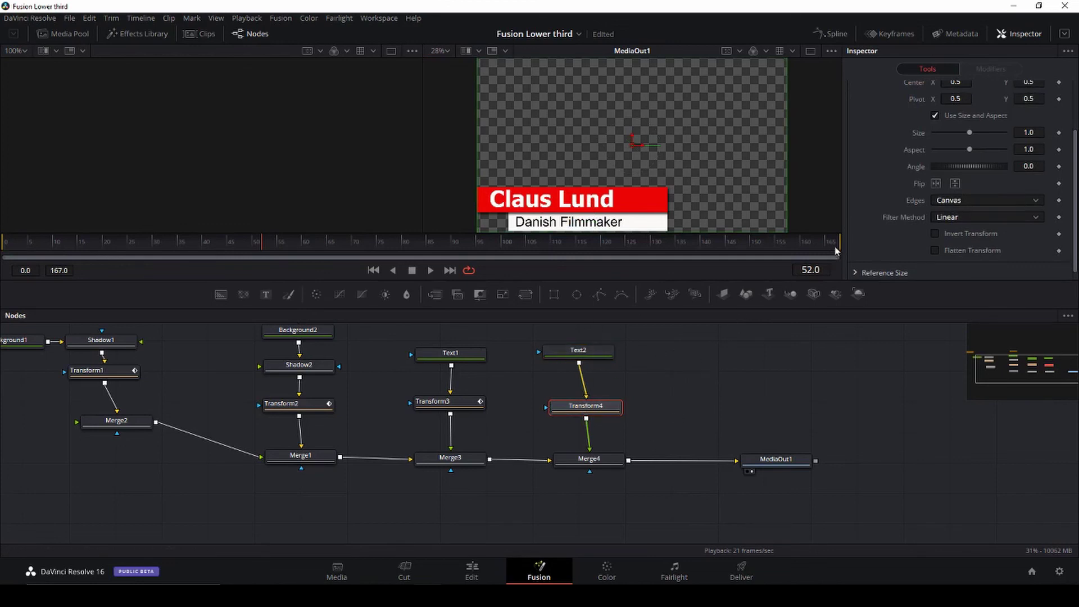
drag(826, 240, 328, 265)
drag(336, 264, 356, 265)
Step: On Merge4, drop Blend to 0 and restore it to 1.0, then preview the animation
click(600, 460)
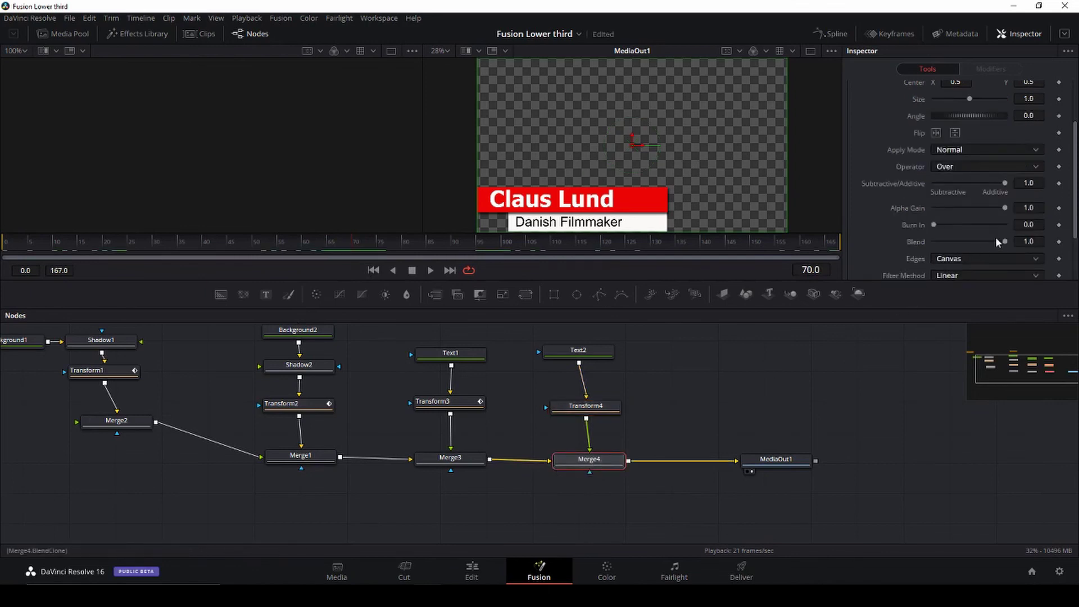
scroll(994, 236, down, 2)
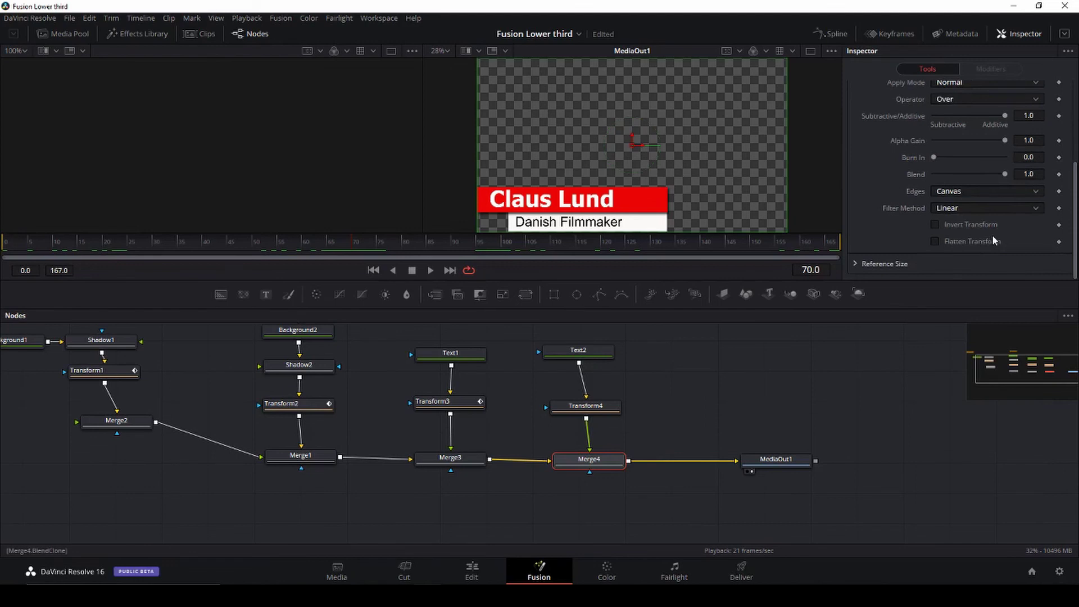
scroll(993, 240, up, 4)
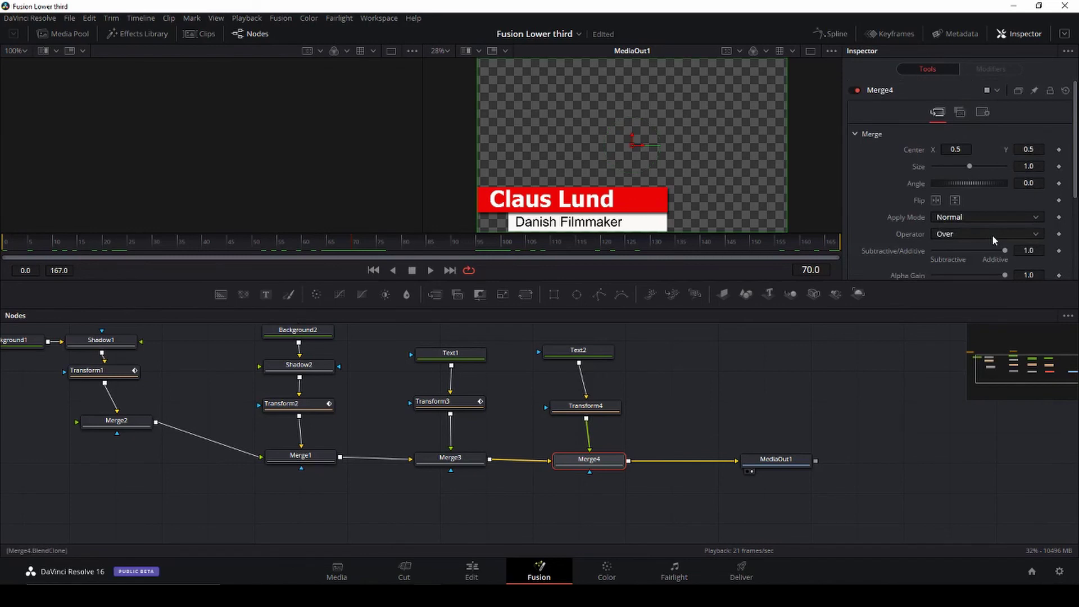
scroll(999, 213, down, 4)
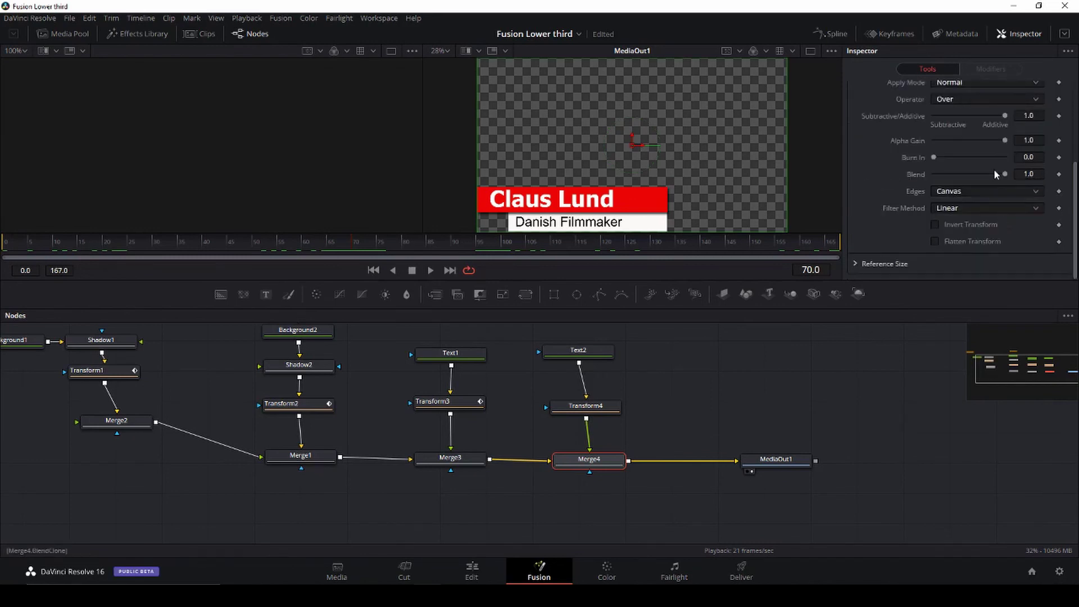
drag(1004, 173, 921, 176)
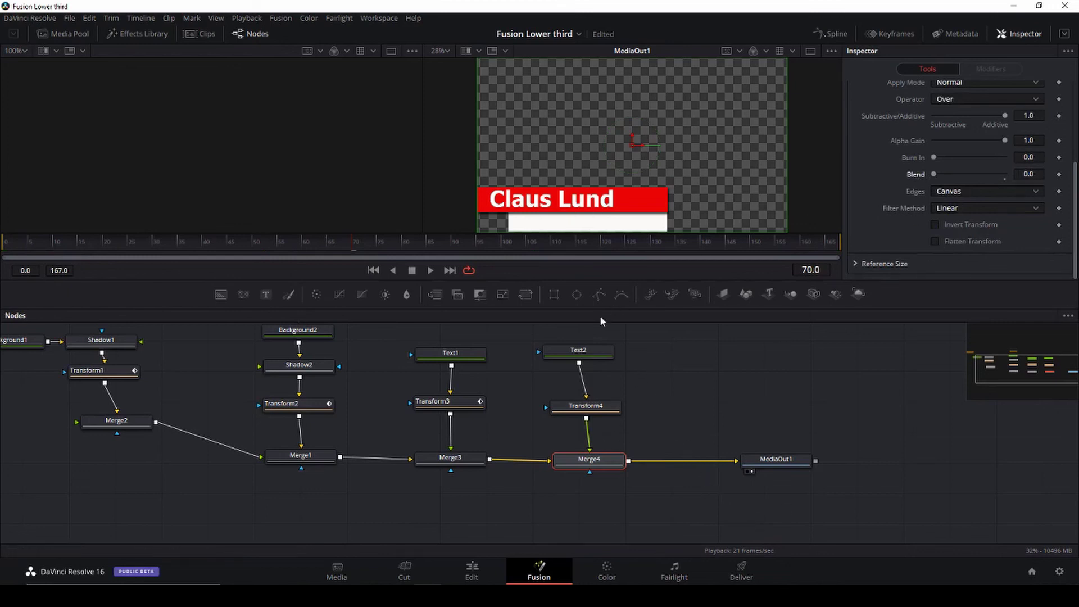
drag(935, 173, 1028, 175)
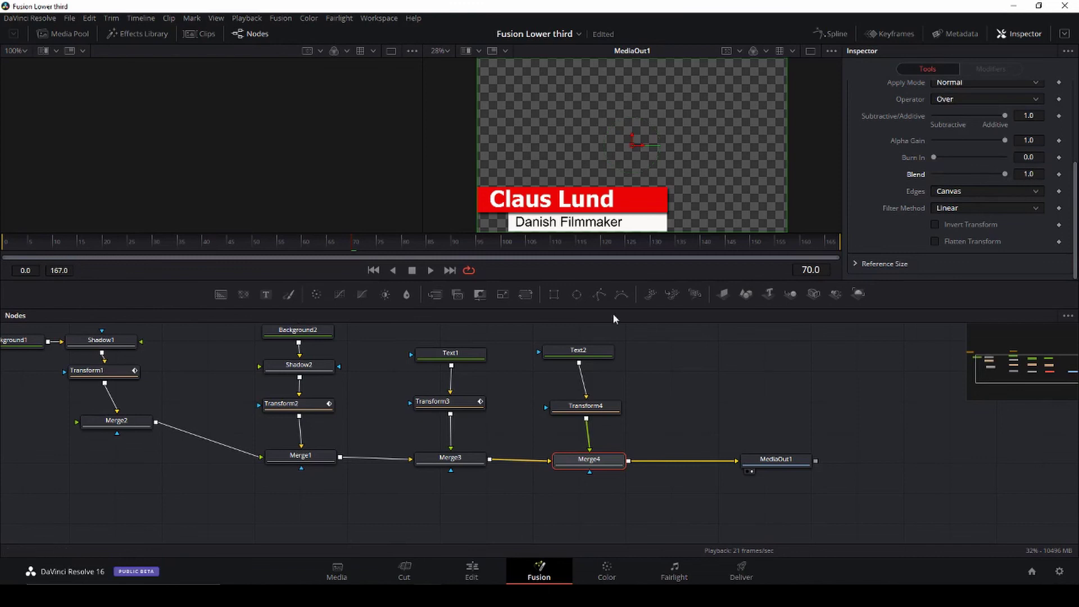
drag(825, 246, 684, 257)
drag(593, 257, 222, 250)
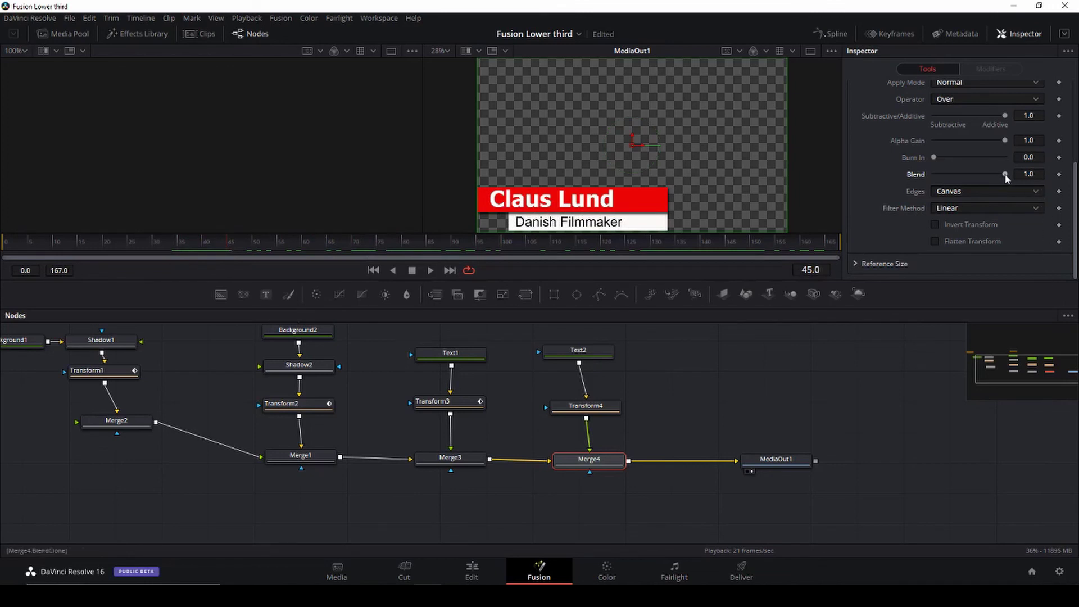
Step: Keyframe Merge4 Blend at 1.0 on frame 45 and 0 a few frames earlier, then play the fade-in
click(1058, 174)
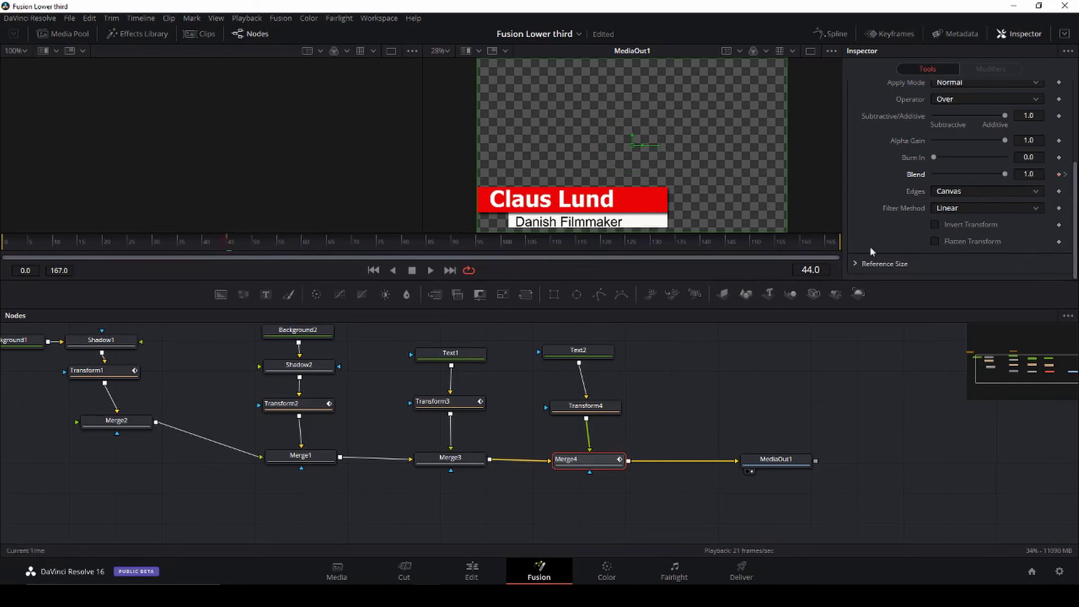
drag(1005, 177, 928, 176)
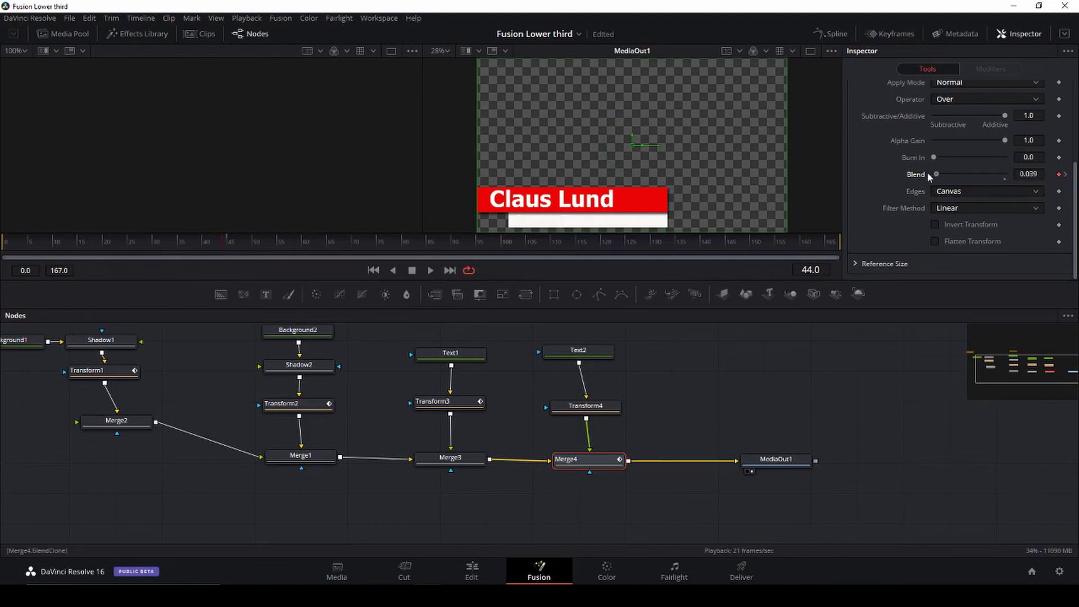
key(Left)
key(Left)
key(Left)
key(Left)
key(Left)
key(Left)
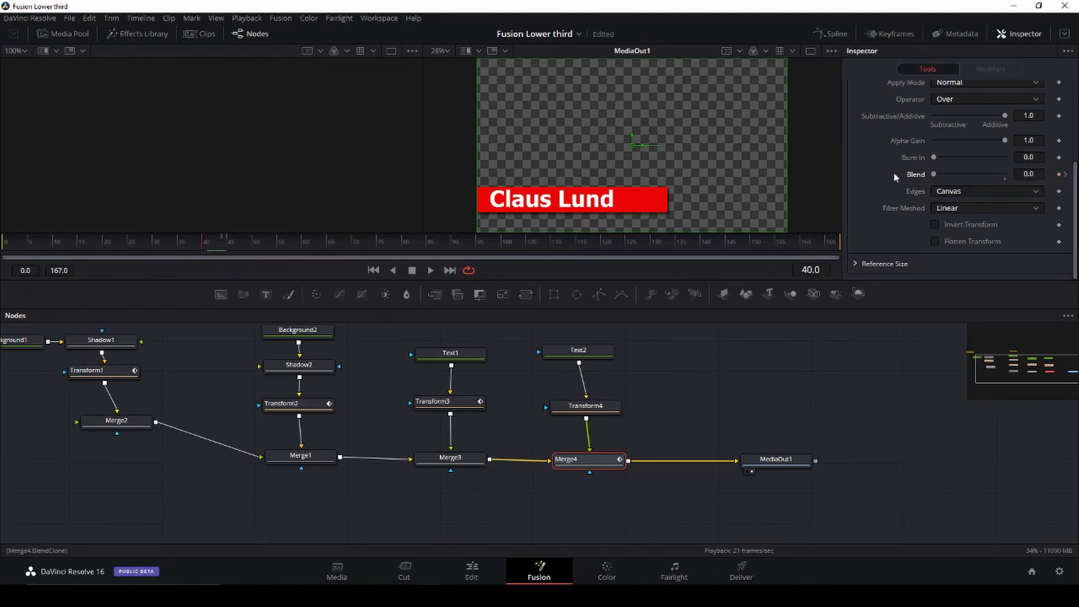
key(Right)
key(Right)
key(space)
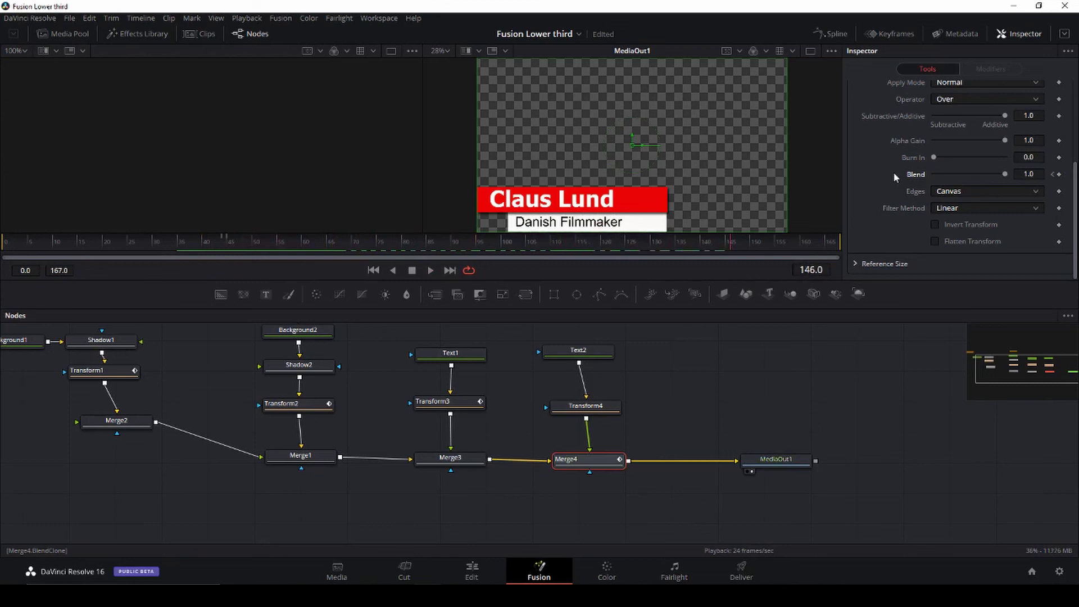
Step: Keyframe Blend 1.0 at frame 150 and 0 at frame 153 to fade the subtitle out
key(space)
key(Left)
key(Left)
click(1059, 174)
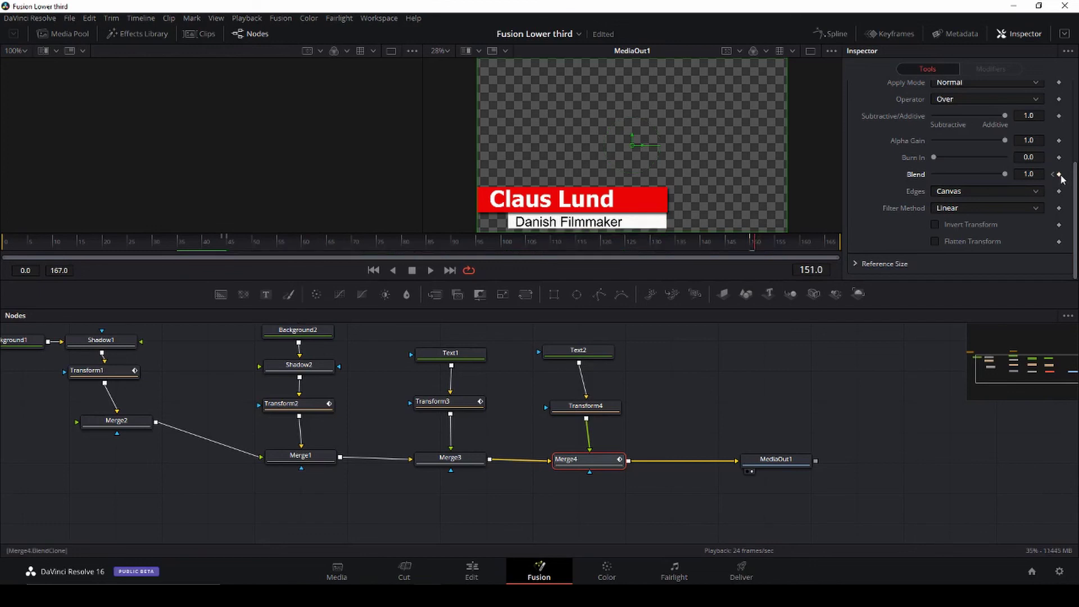
key(Right)
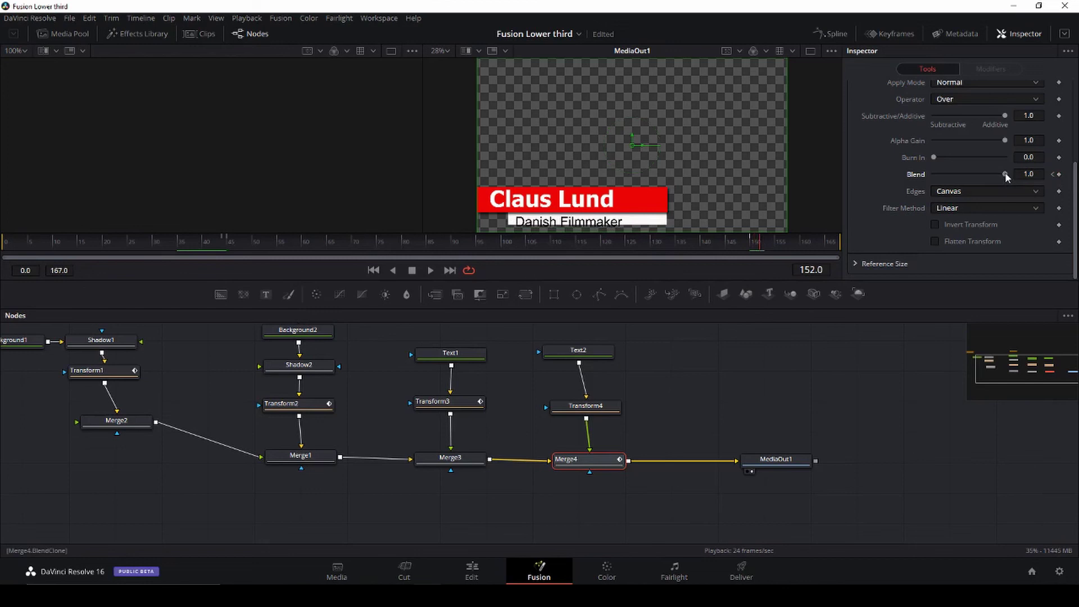
drag(989, 172, 914, 174)
key(Right)
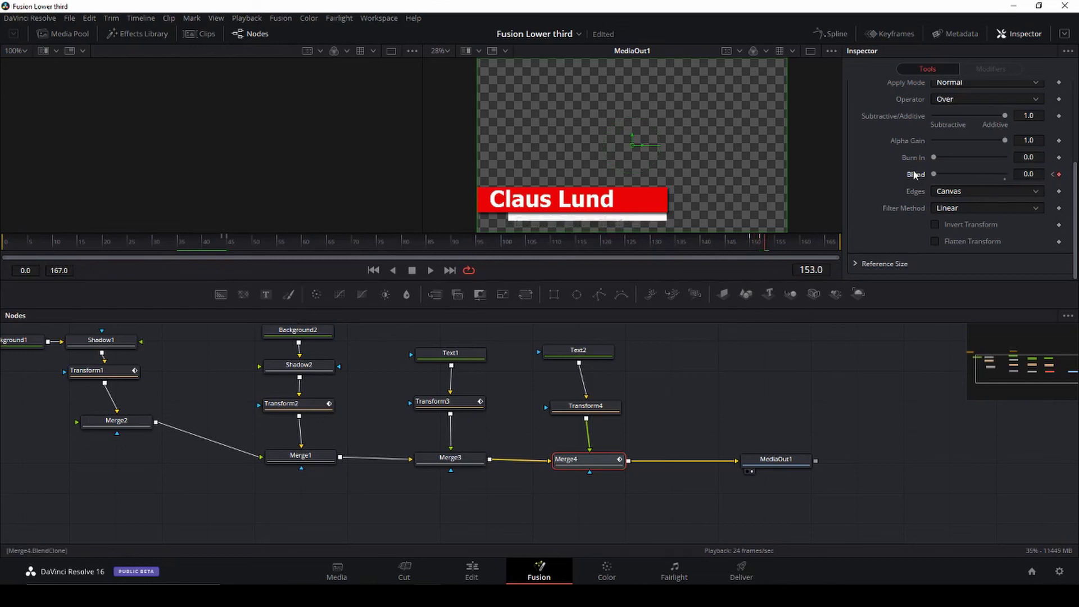
key(space)
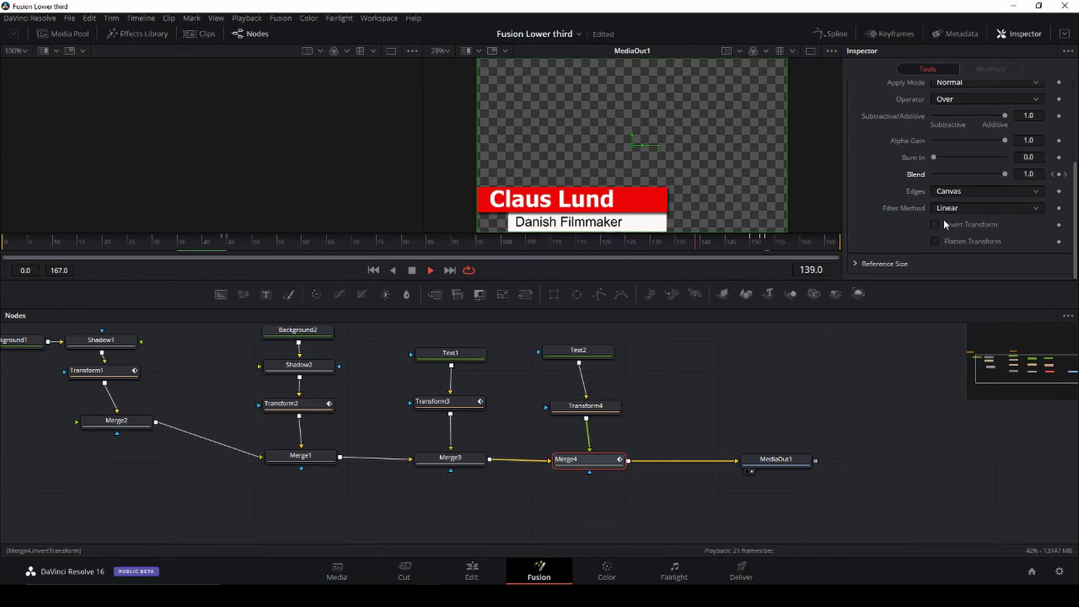
key(space)
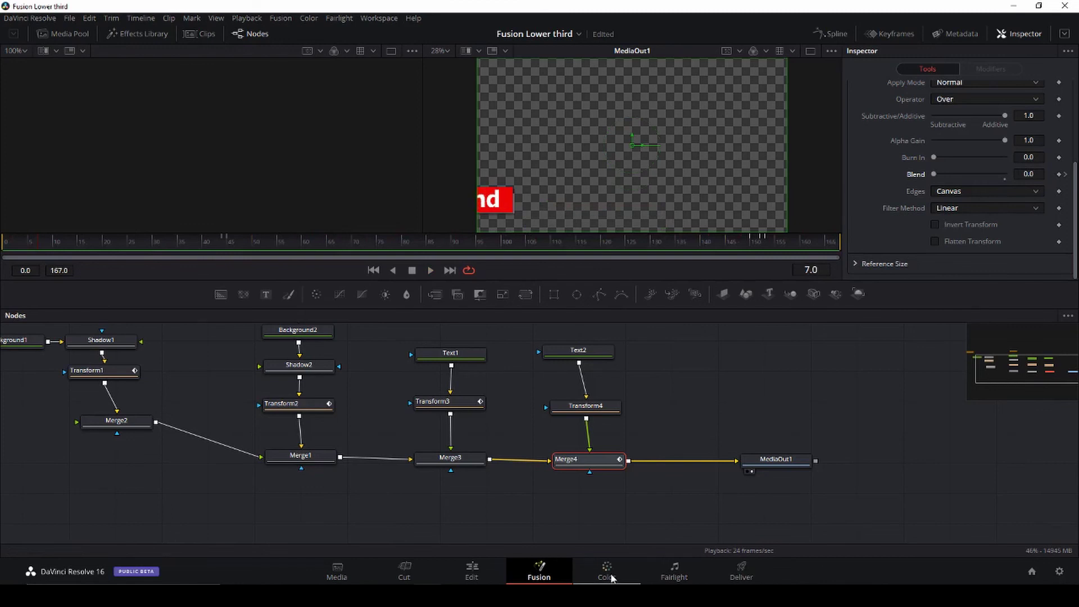
Step: On the Edit page, put the Fusion Composition on Video 2 above CI hollywood at the timeline start
click(472, 571)
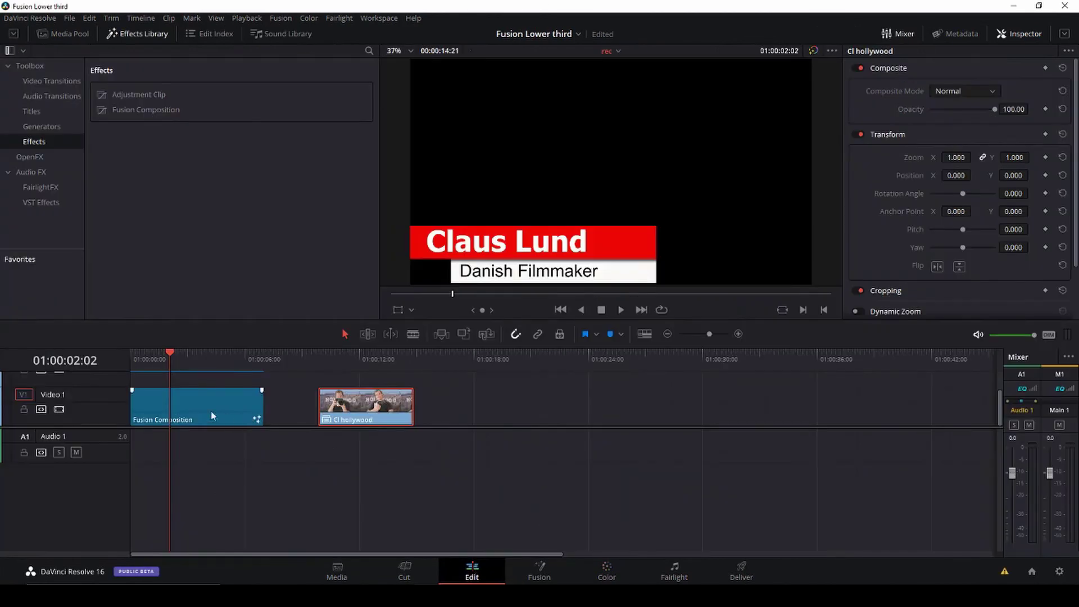
drag(182, 399, 182, 383)
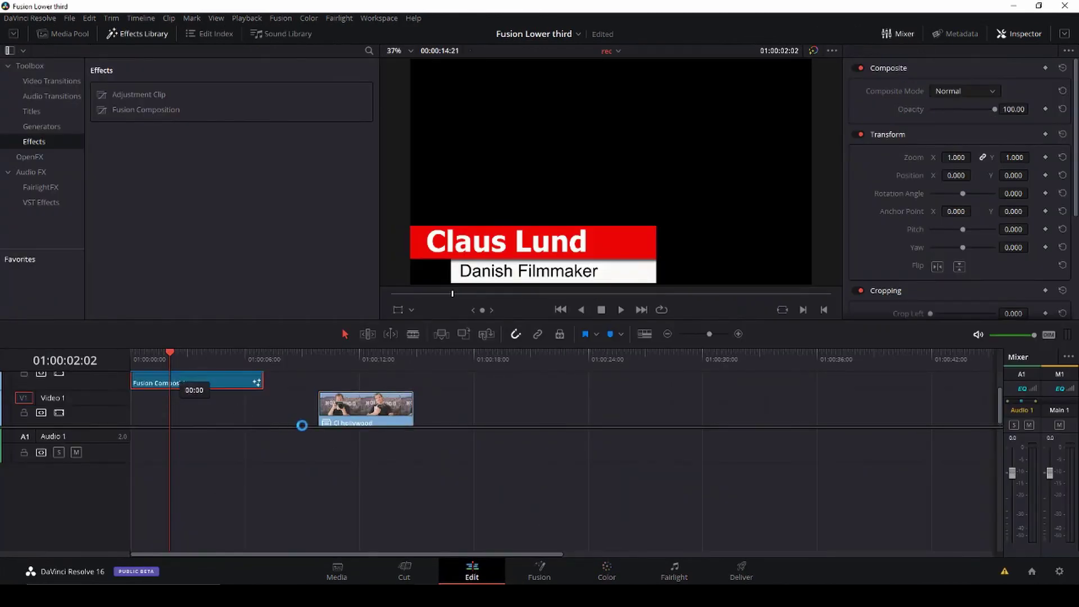
drag(354, 415, 204, 410)
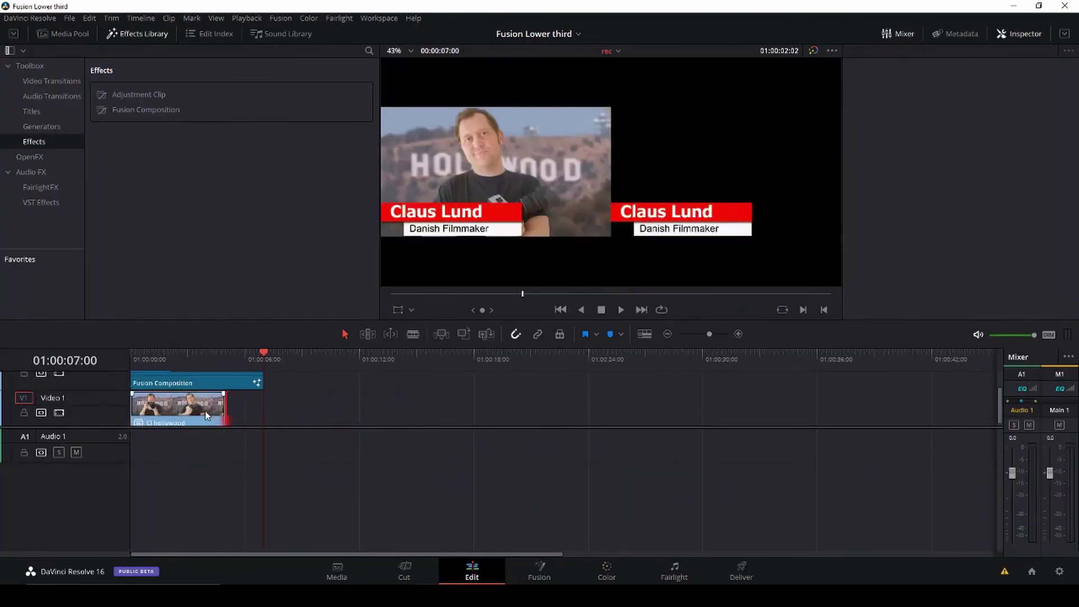
drag(252, 359, 137, 363)
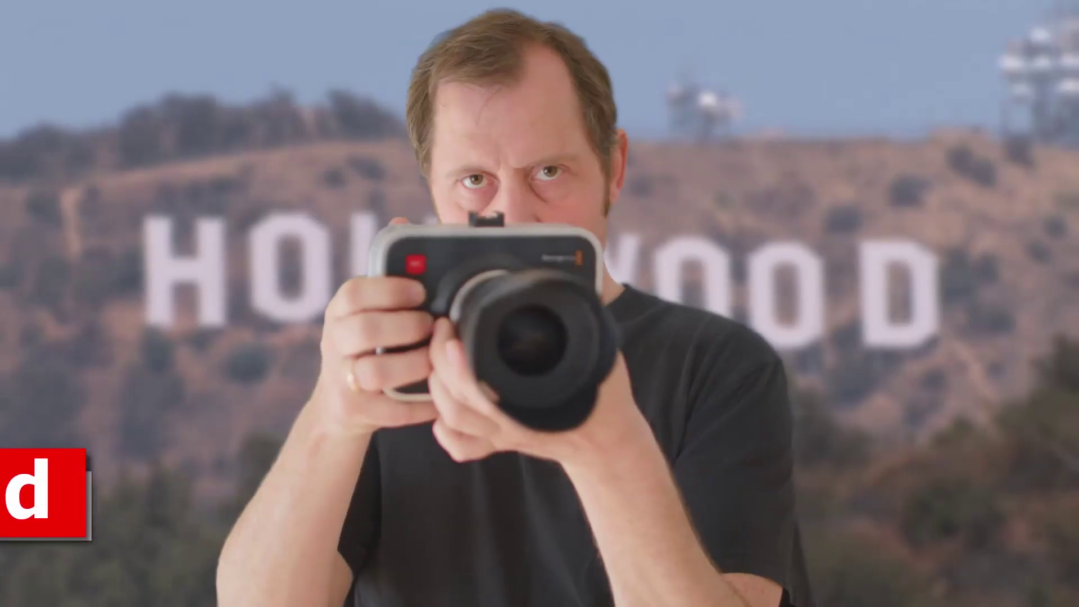